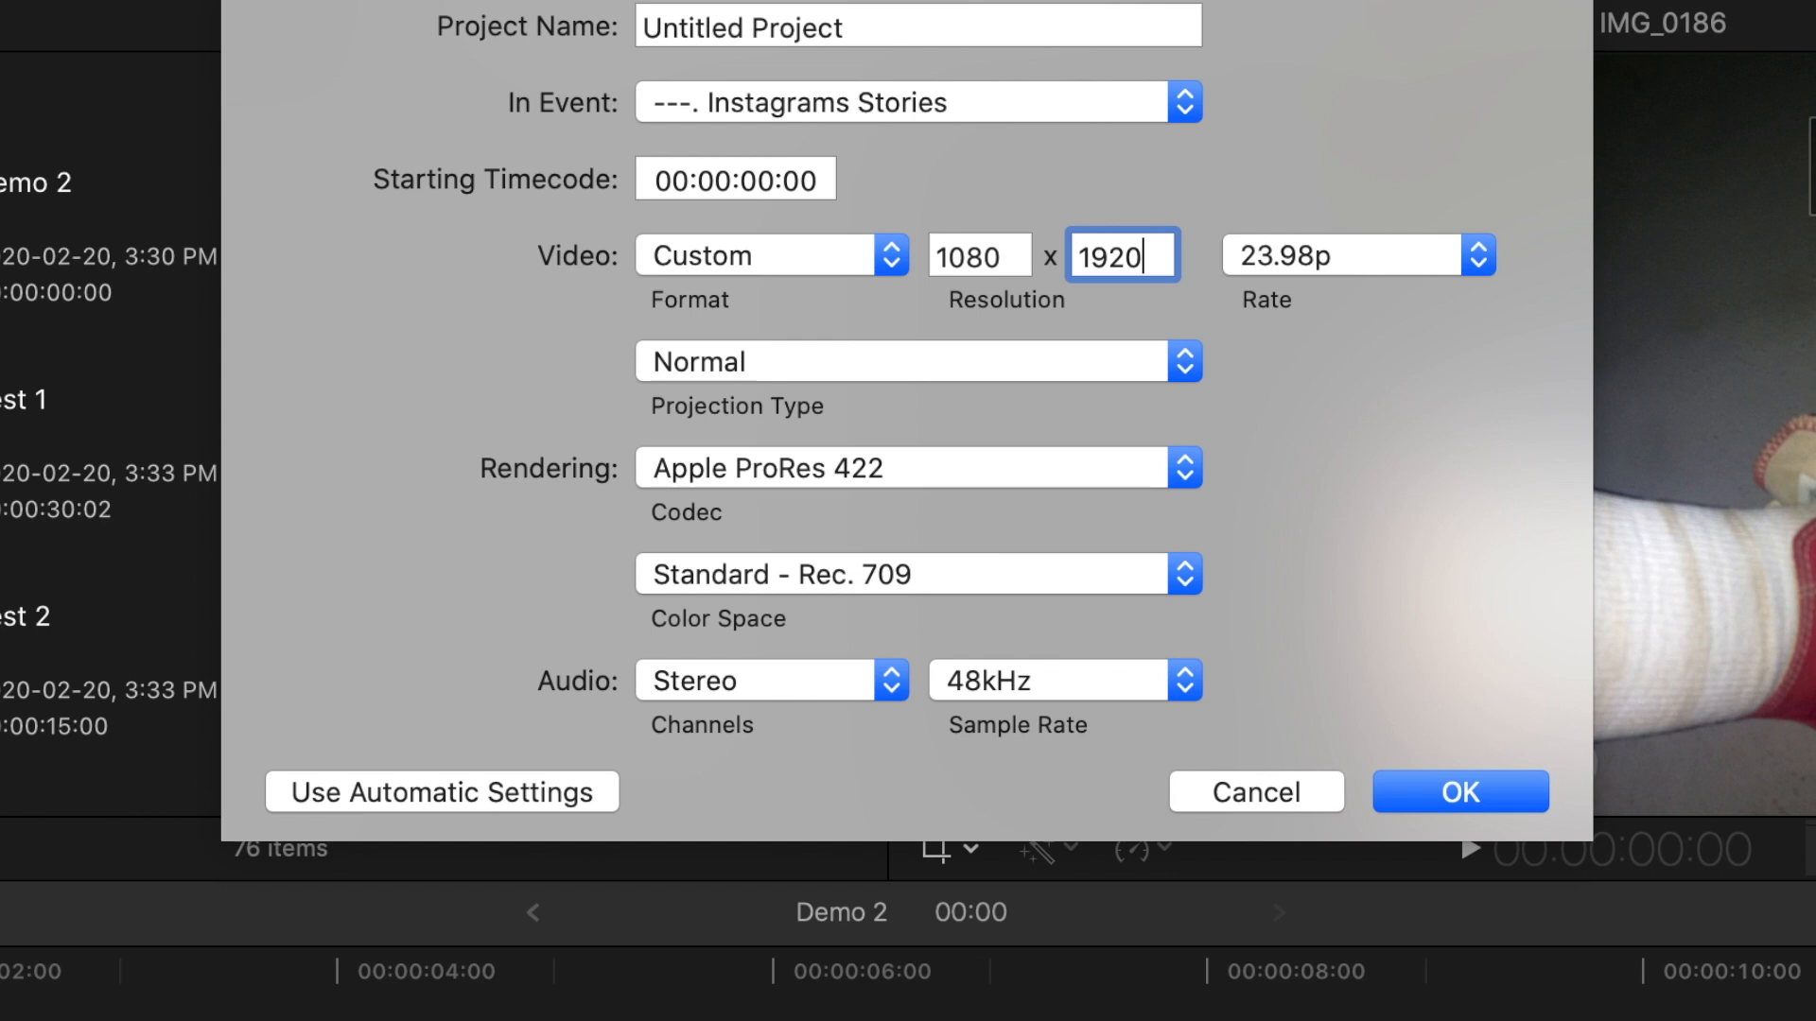
# Set the new custom project's frame rate to 30p and create the project.
pyautogui.click(1457, 262)
pyautogui.click(1436, 408)
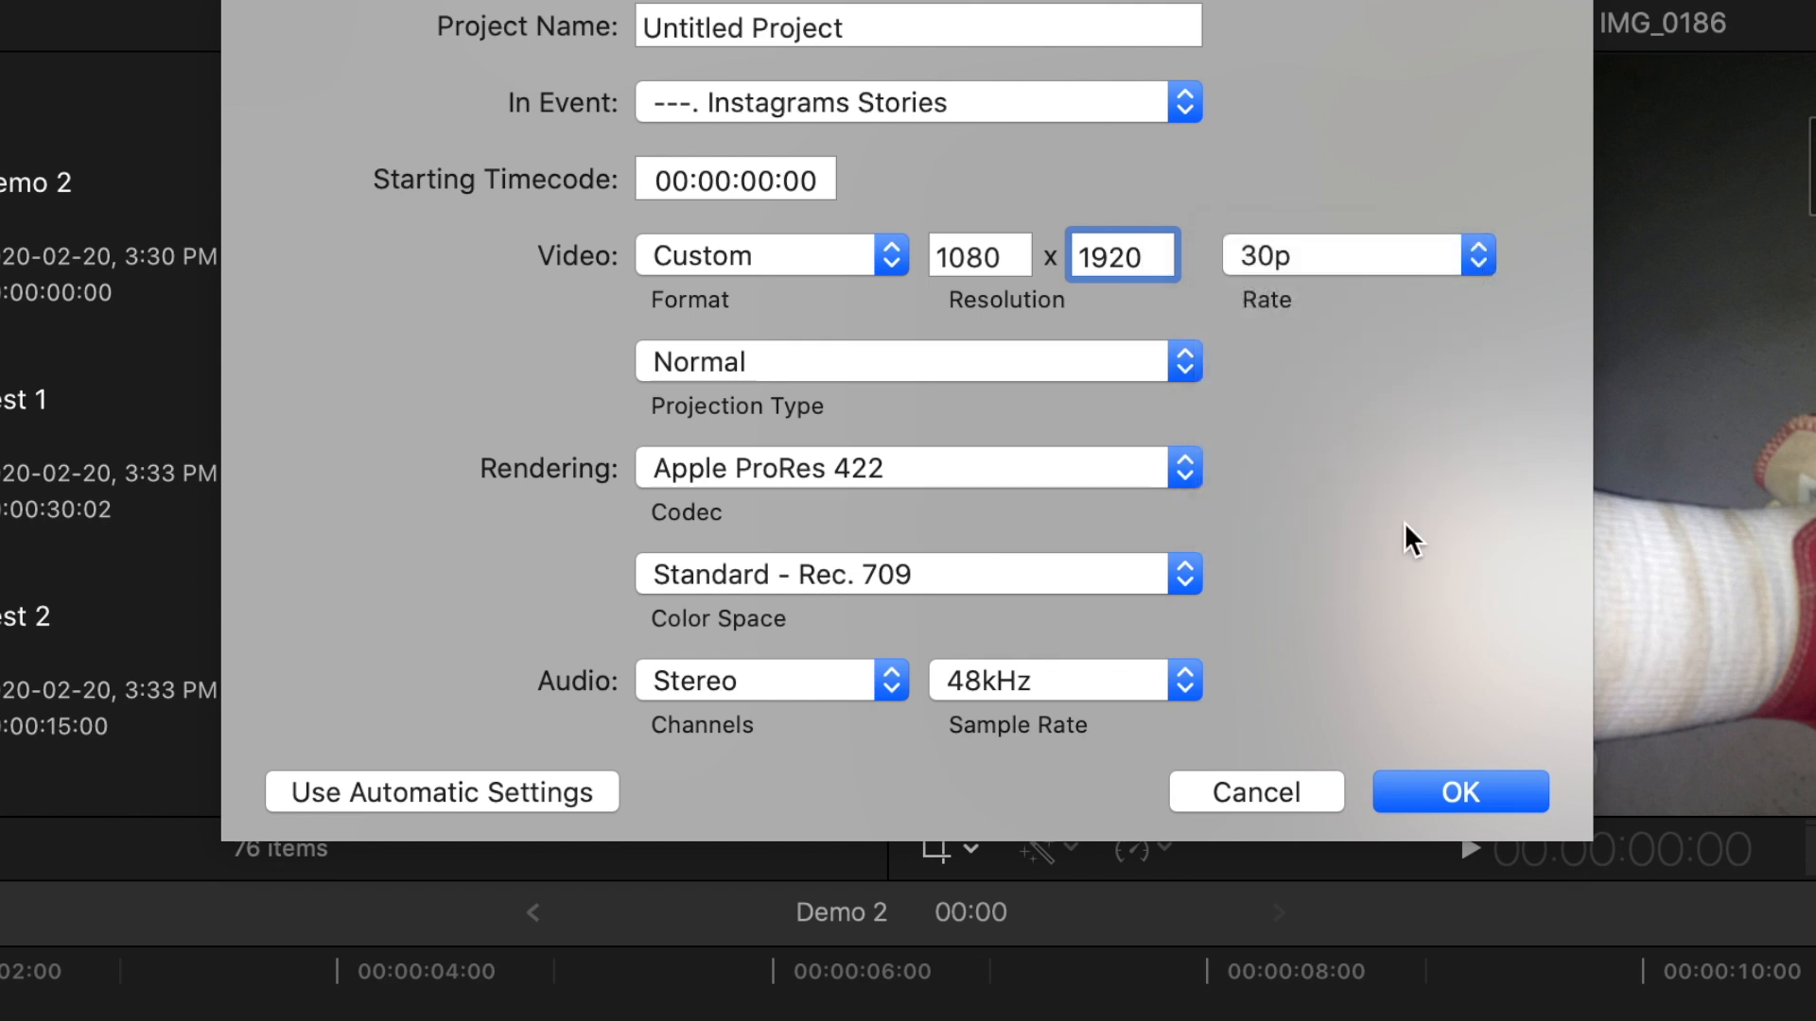
pyautogui.click(1460, 795)
# Add the P1010009 photo to the start of the empty timeline and fit the timeline to it.
pyautogui.scroll(-5, 688, 288)
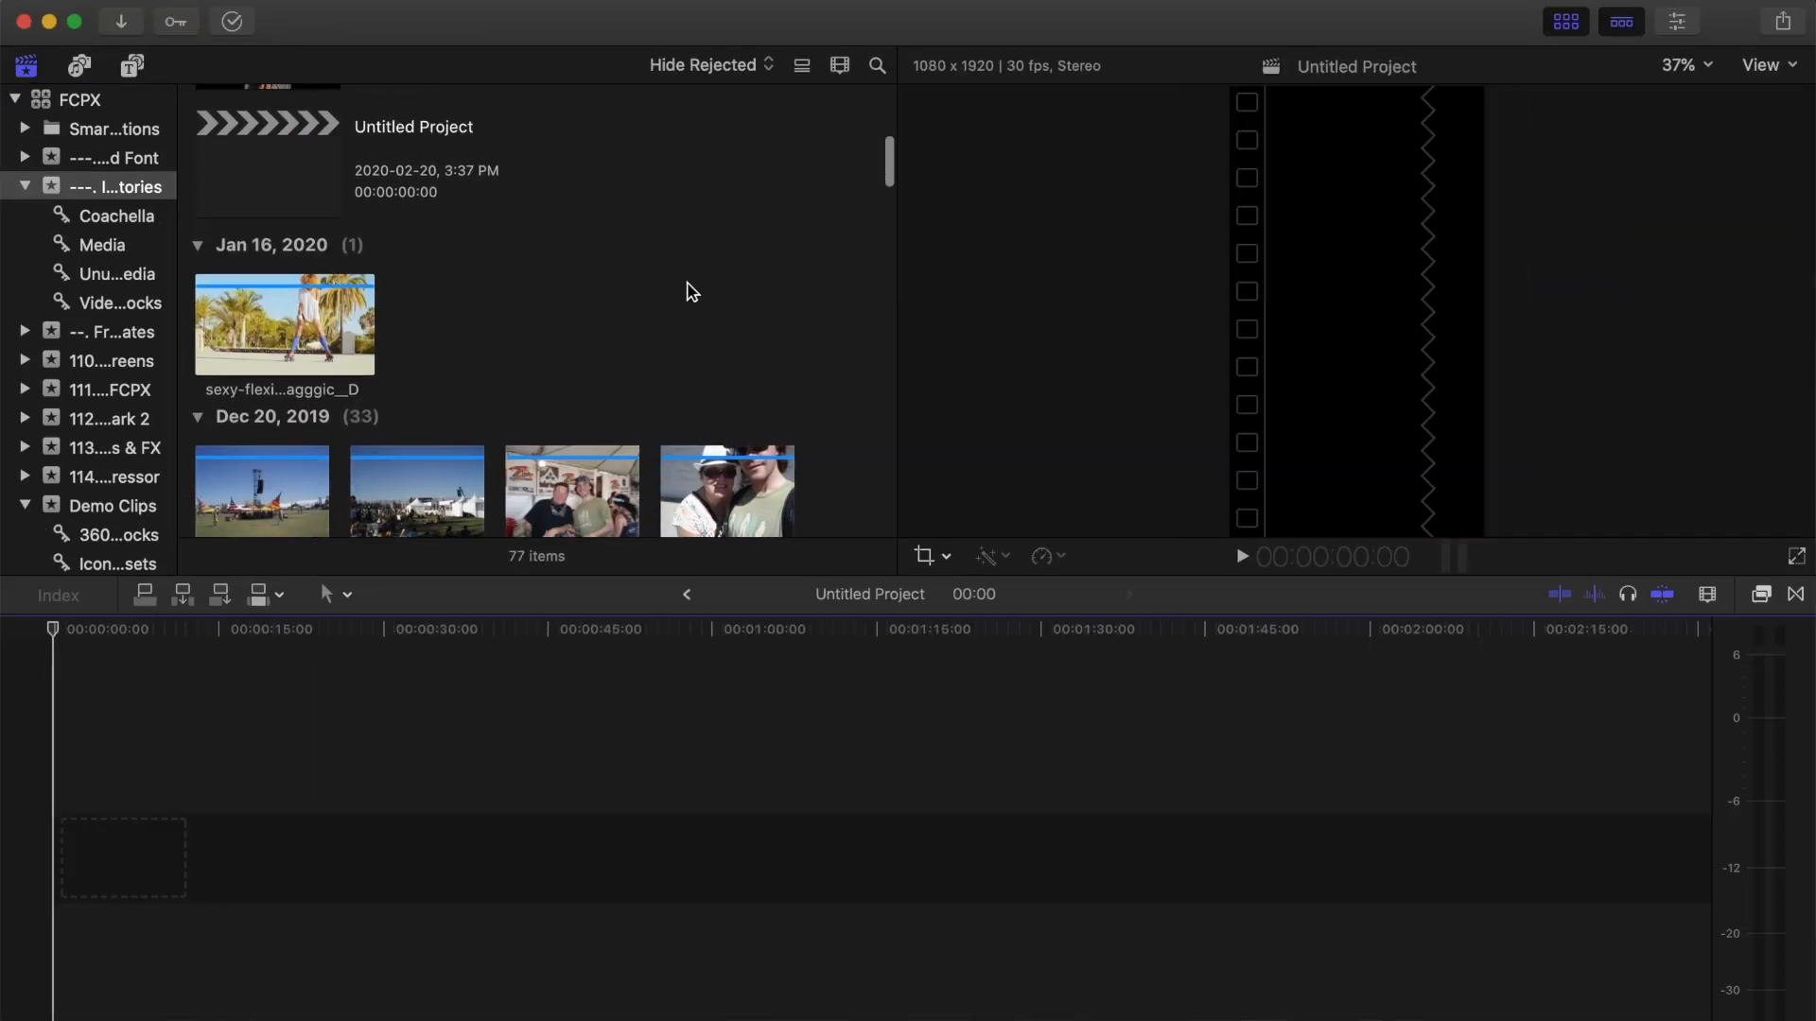
pyautogui.click(244, 301)
pyautogui.moveTo(244, 301); pyautogui.dragTo(95, 776)
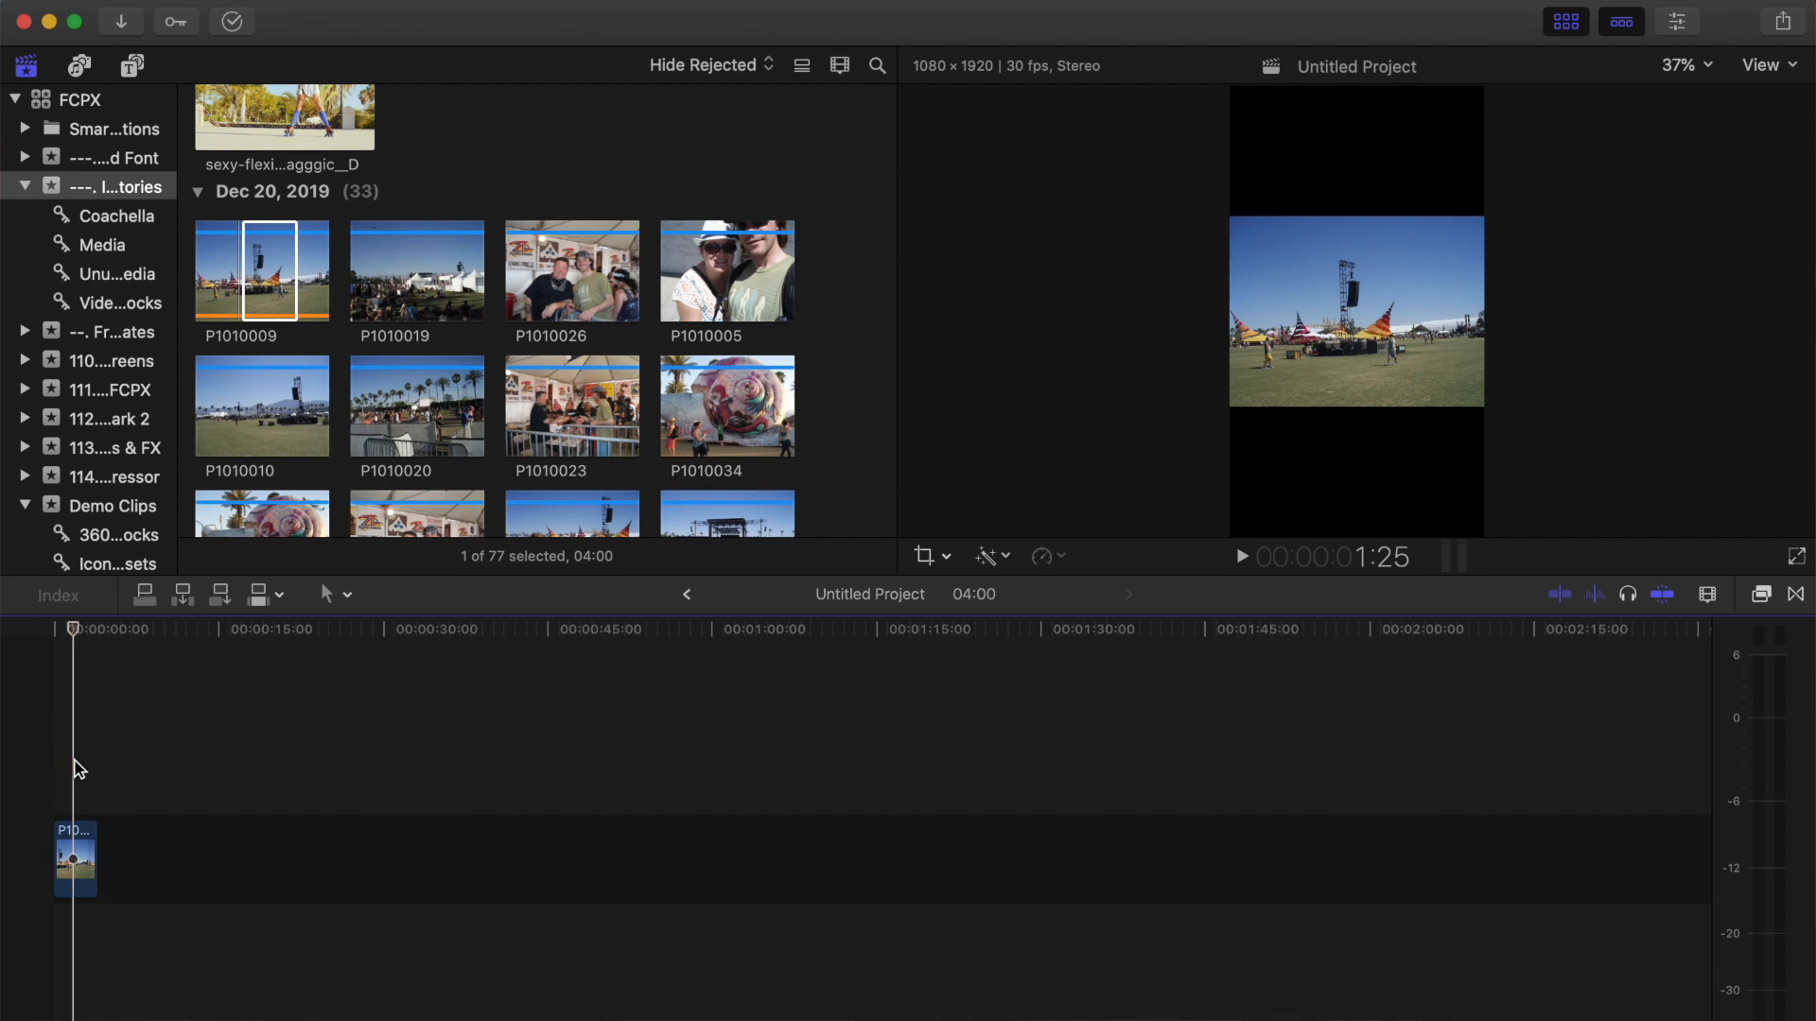
pyautogui.hotkey('shift', 'z')
pyautogui.click(735, 845)
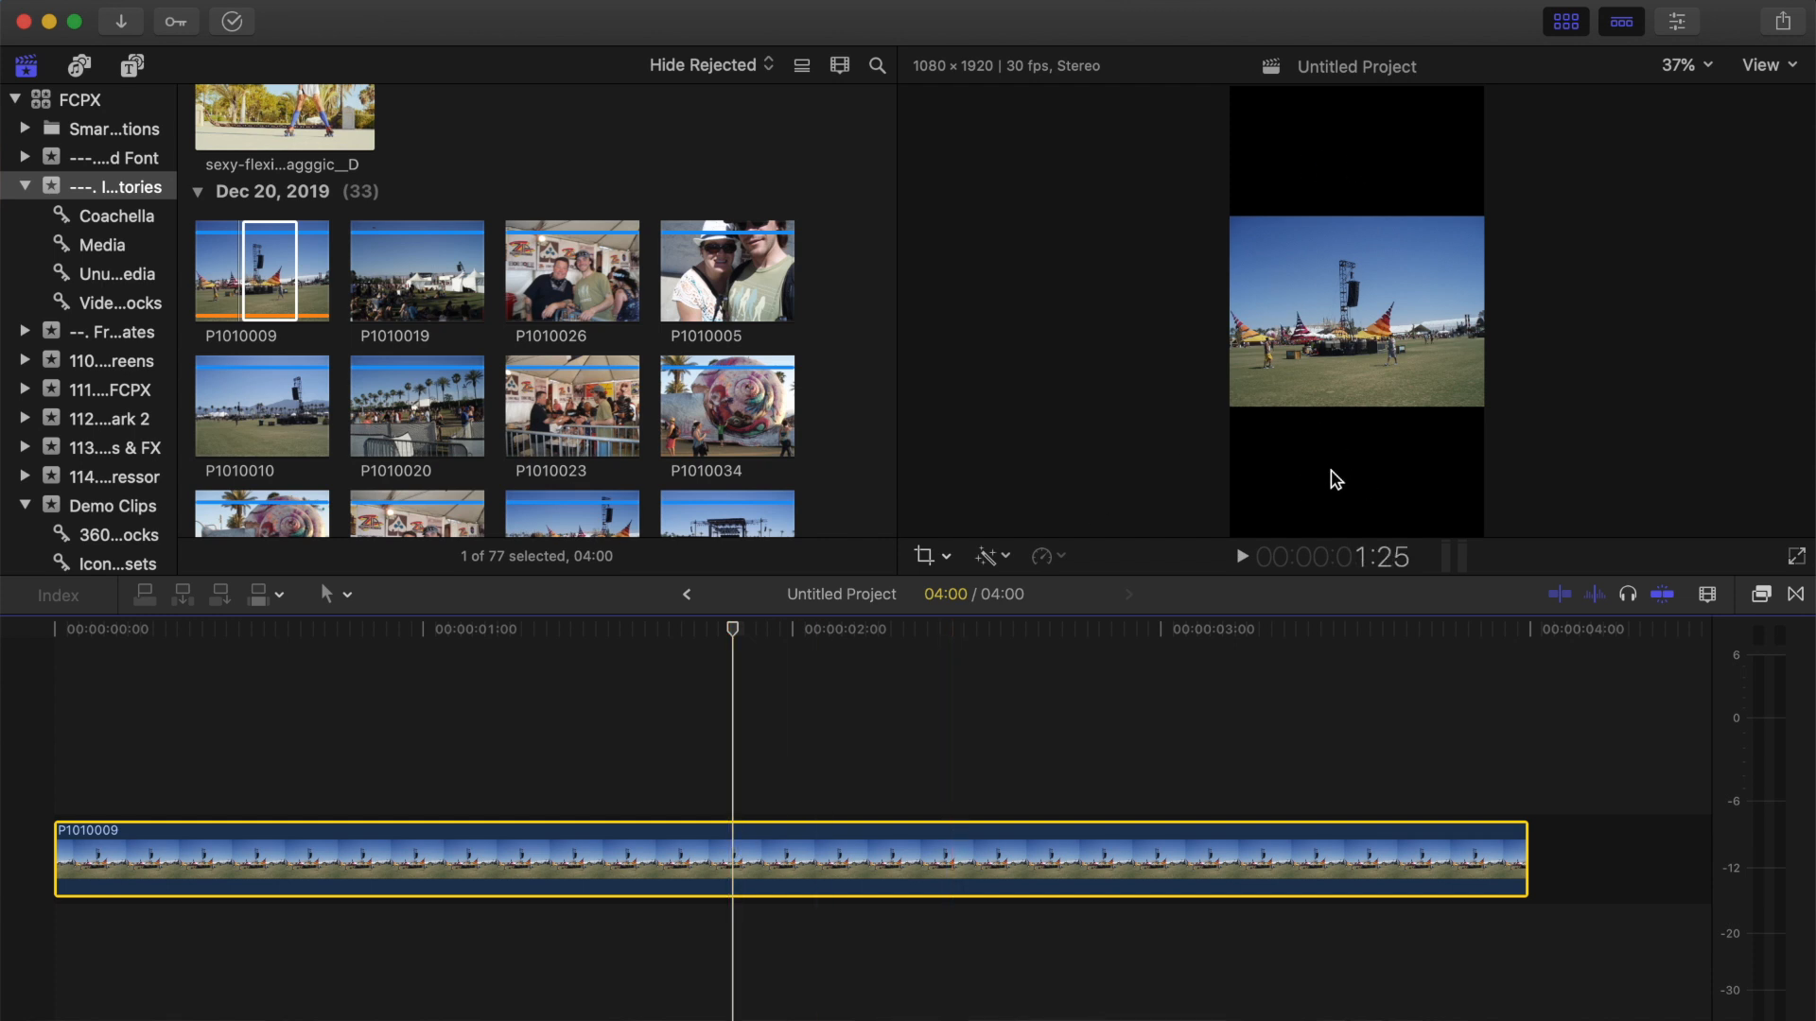
# Transform the P1010009 clip by scaling it up to fill the vertical frame and shifting it sideways to frame the stage tower.
pyautogui.click(722, 881)
pyautogui.click(954, 559)
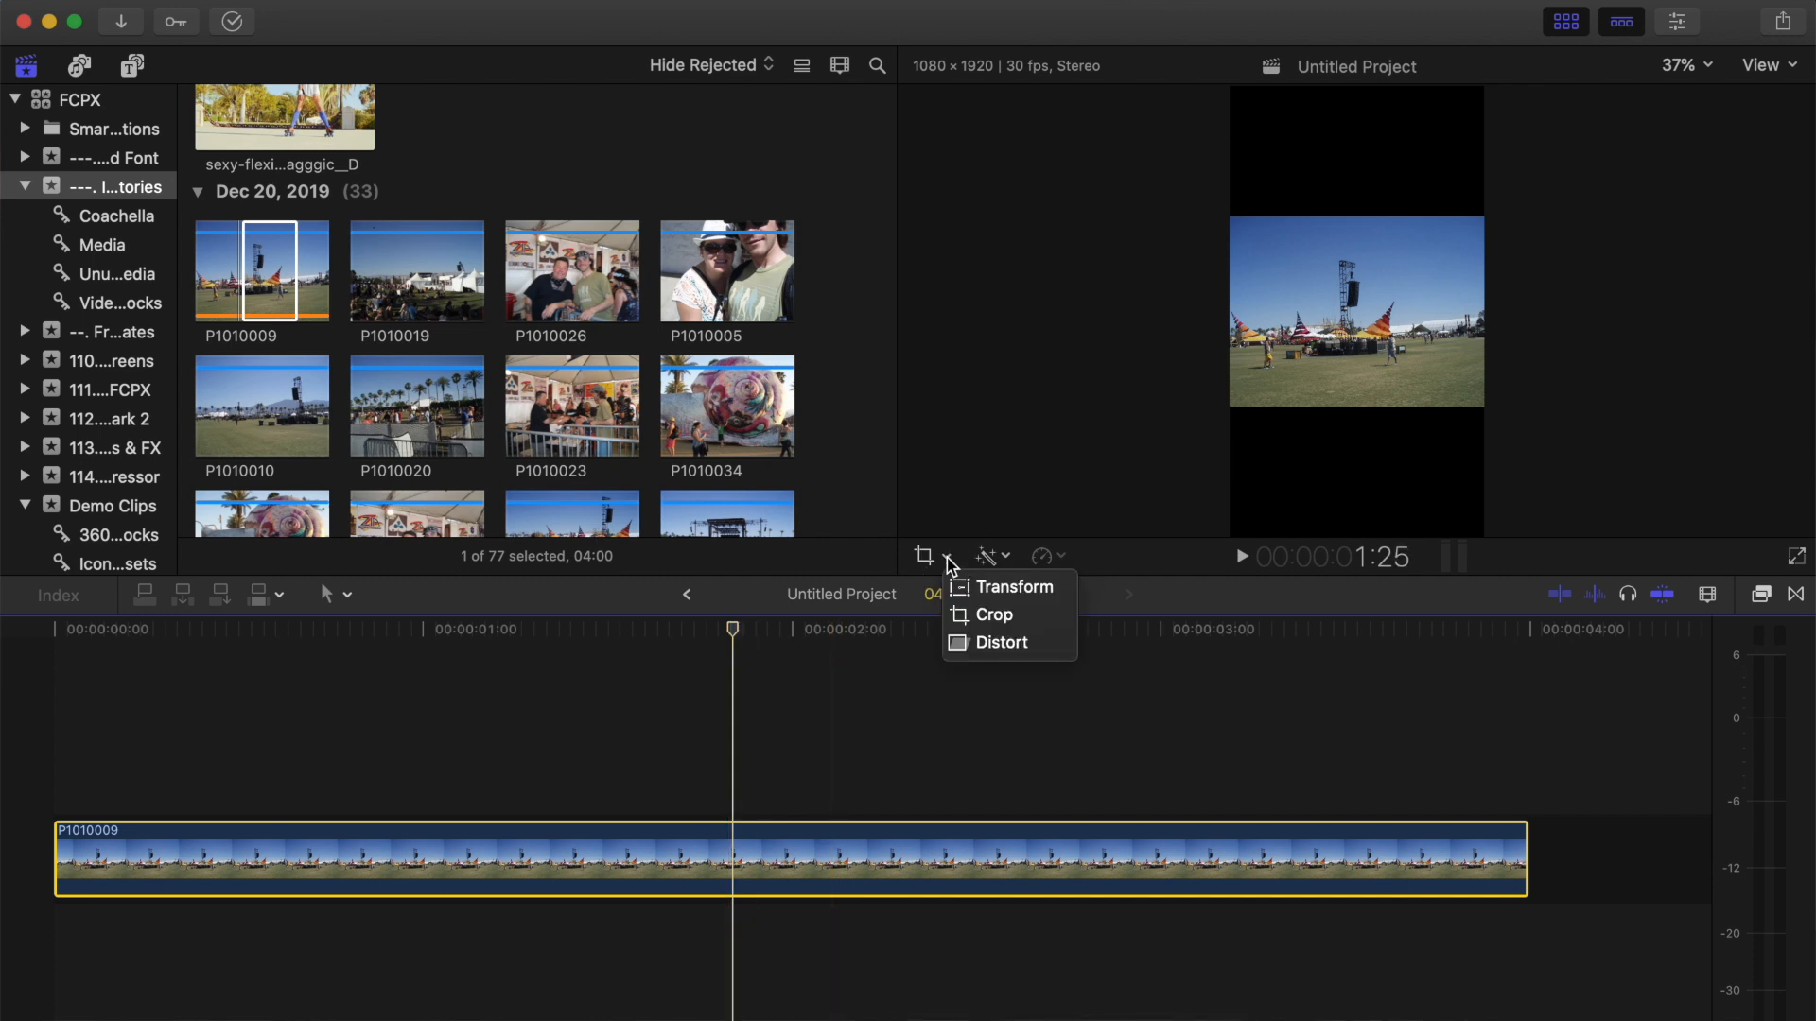
pyautogui.click(961, 583)
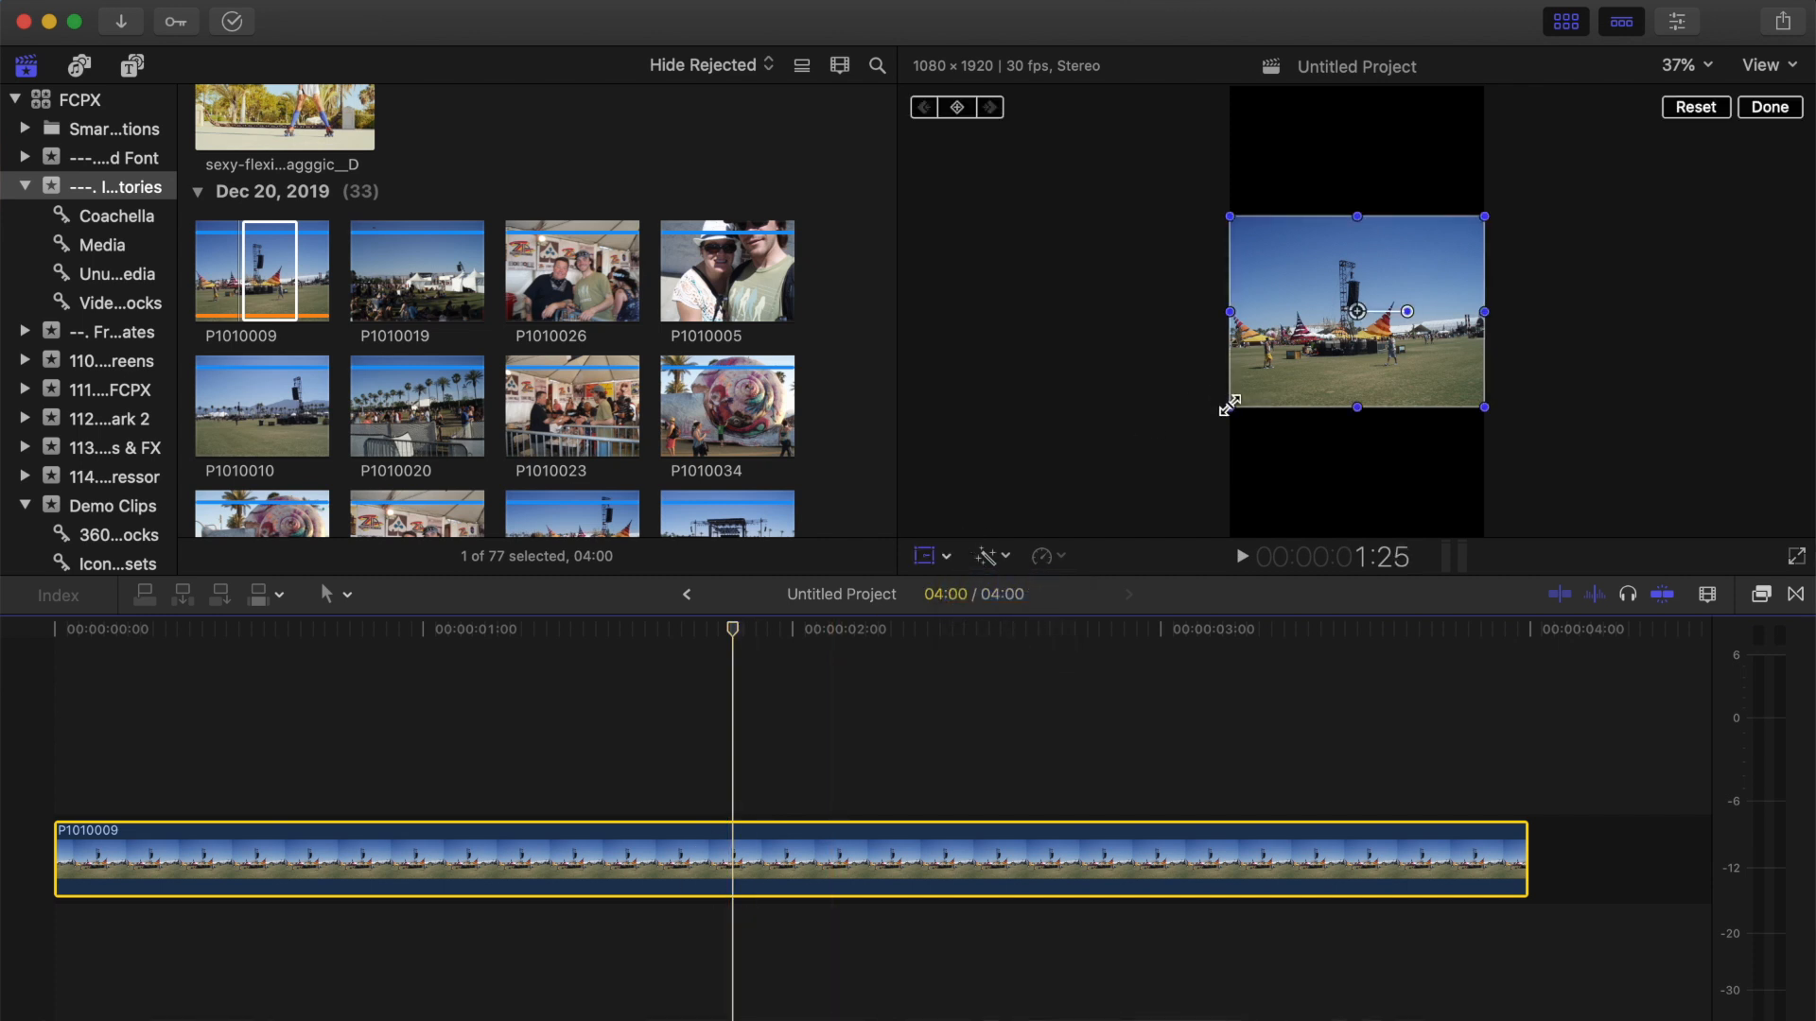
pyautogui.moveTo(1228, 407); pyautogui.dragTo(1125, 565)
pyautogui.moveTo(1358, 331); pyautogui.dragTo(1383, 331)
pyautogui.click(1768, 107)
# Delete the P1010009 clip from the timeline.
pyautogui.click(1010, 856)
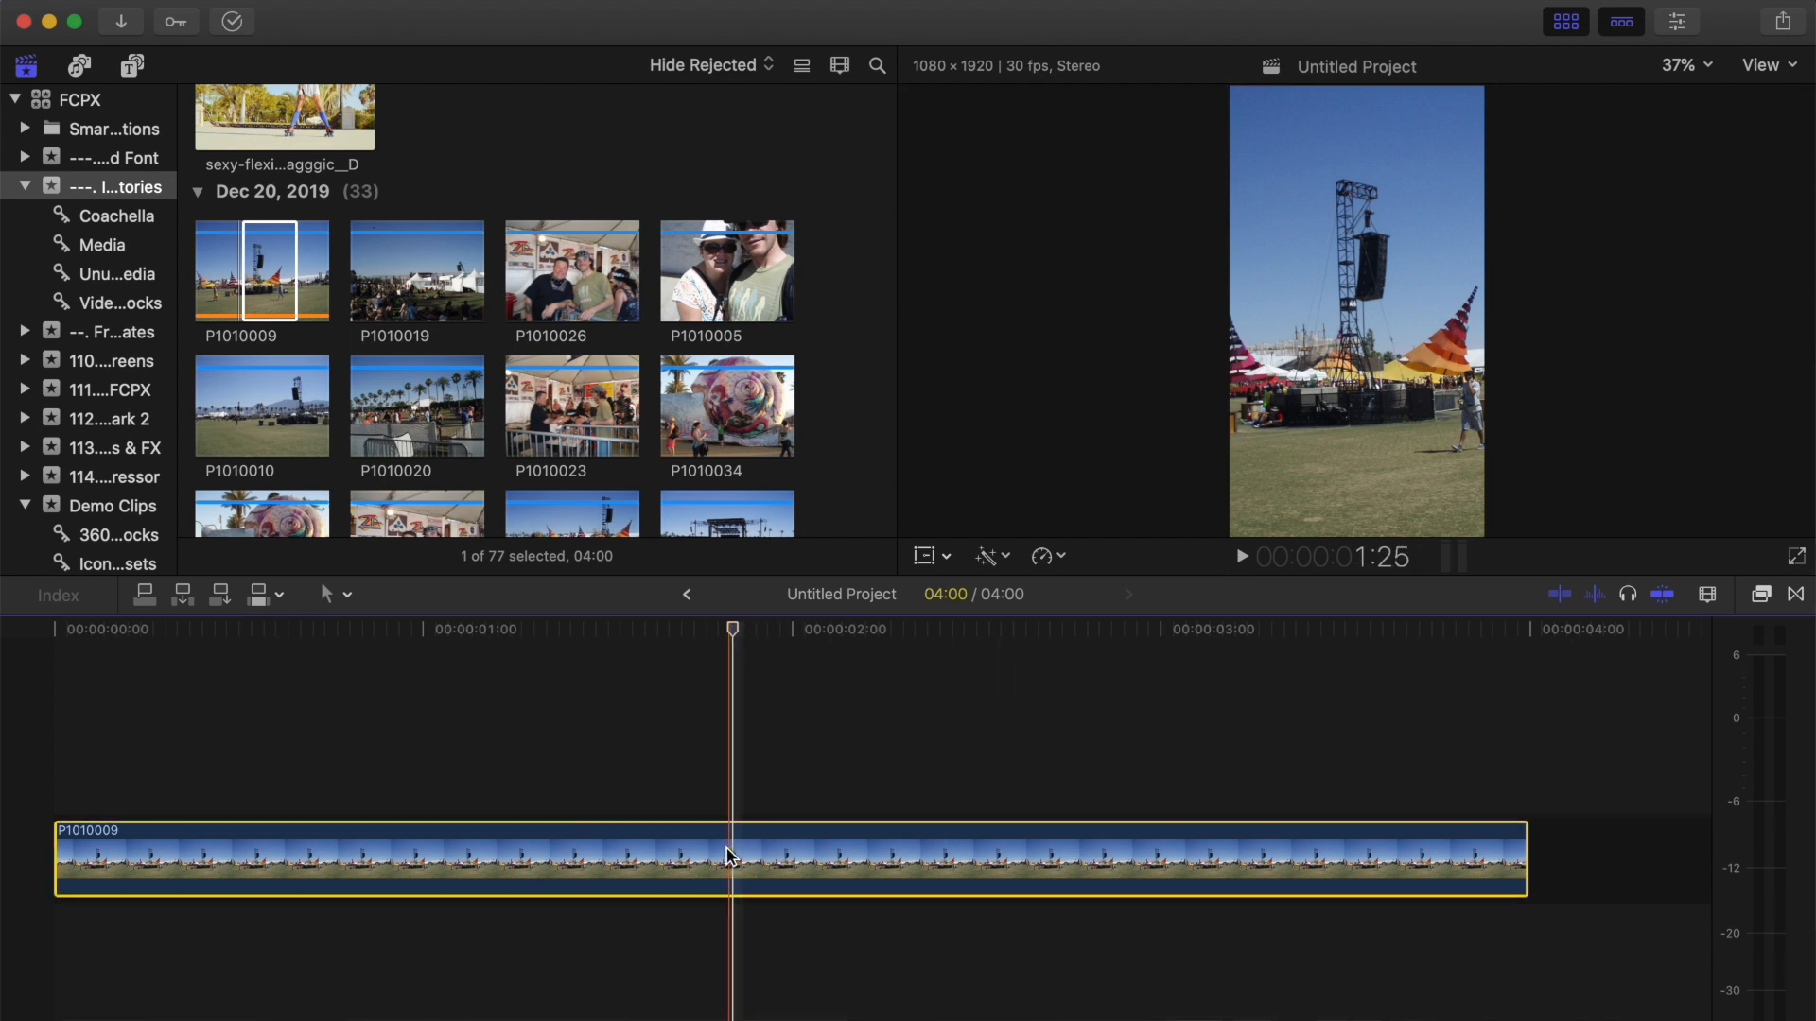
pyautogui.press('Delete')
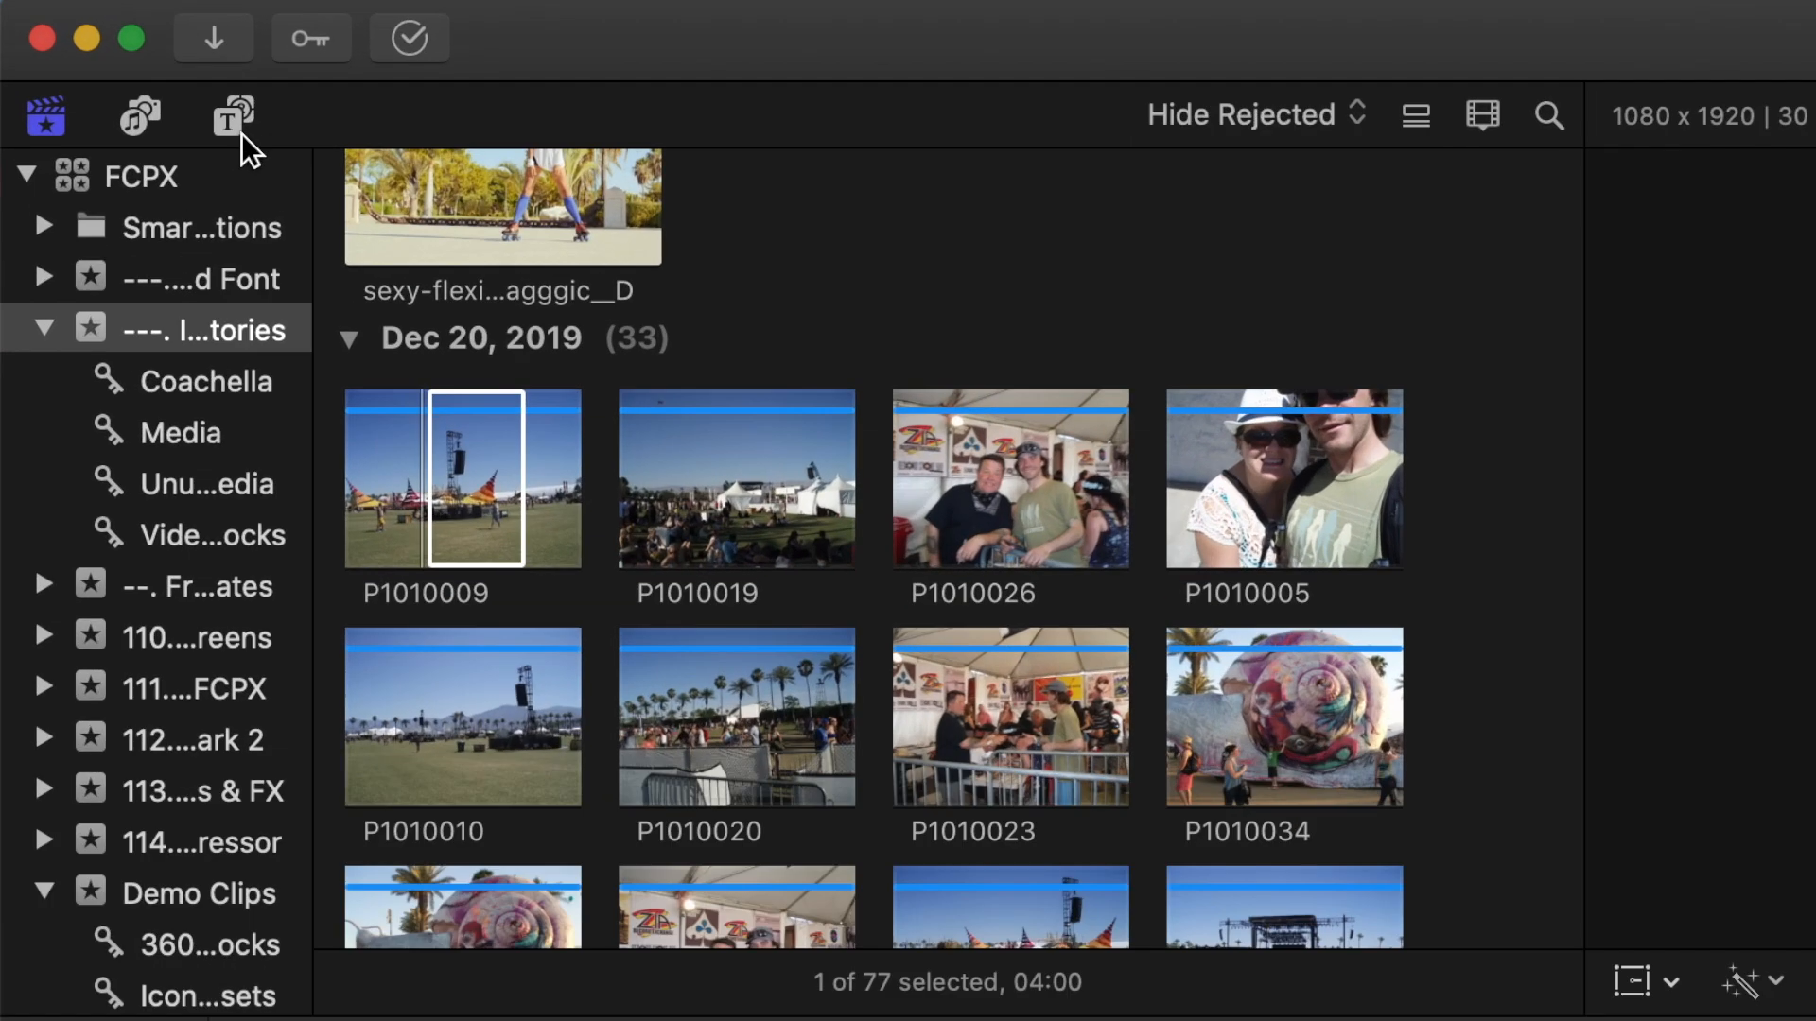
# Show the Easyedit - Insta Stories FCPX v_4_0 category in the titles library, widening the category list.
pyautogui.click(132, 66)
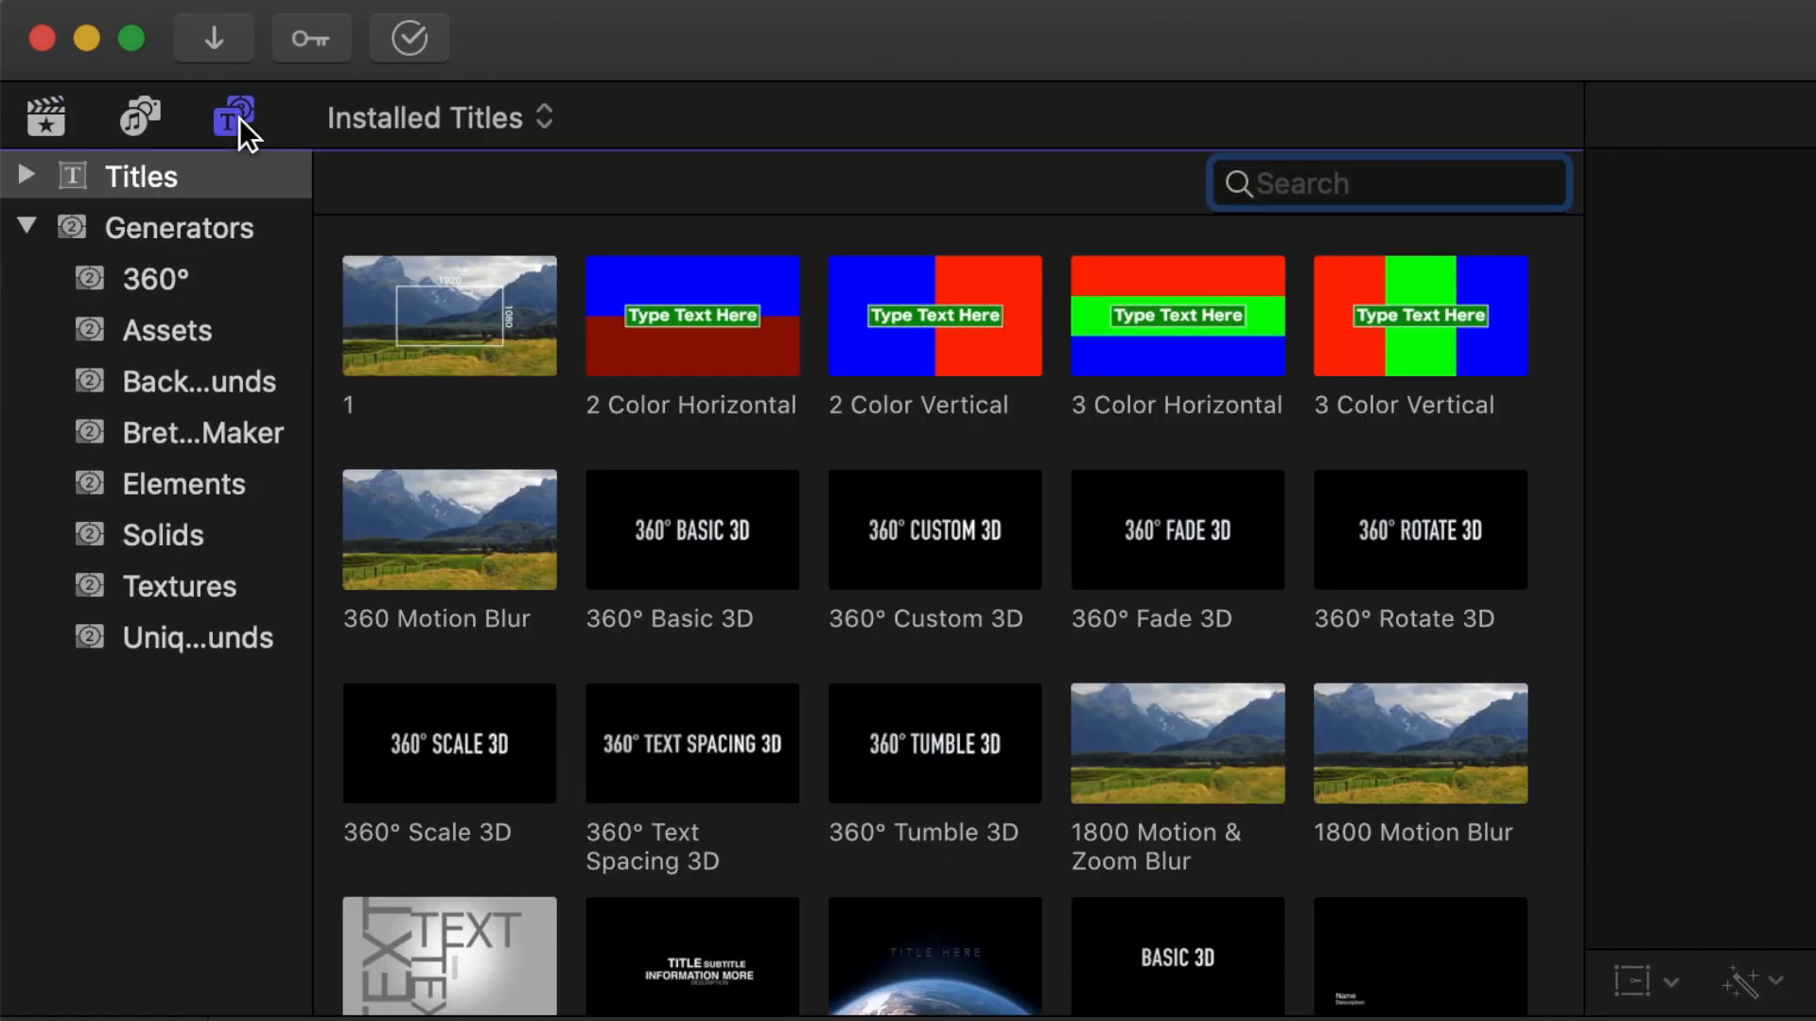
pyautogui.click(34, 178)
pyautogui.moveTo(315, 218); pyautogui.dragTo(484, 225)
pyautogui.scroll(-5, 337, 357)
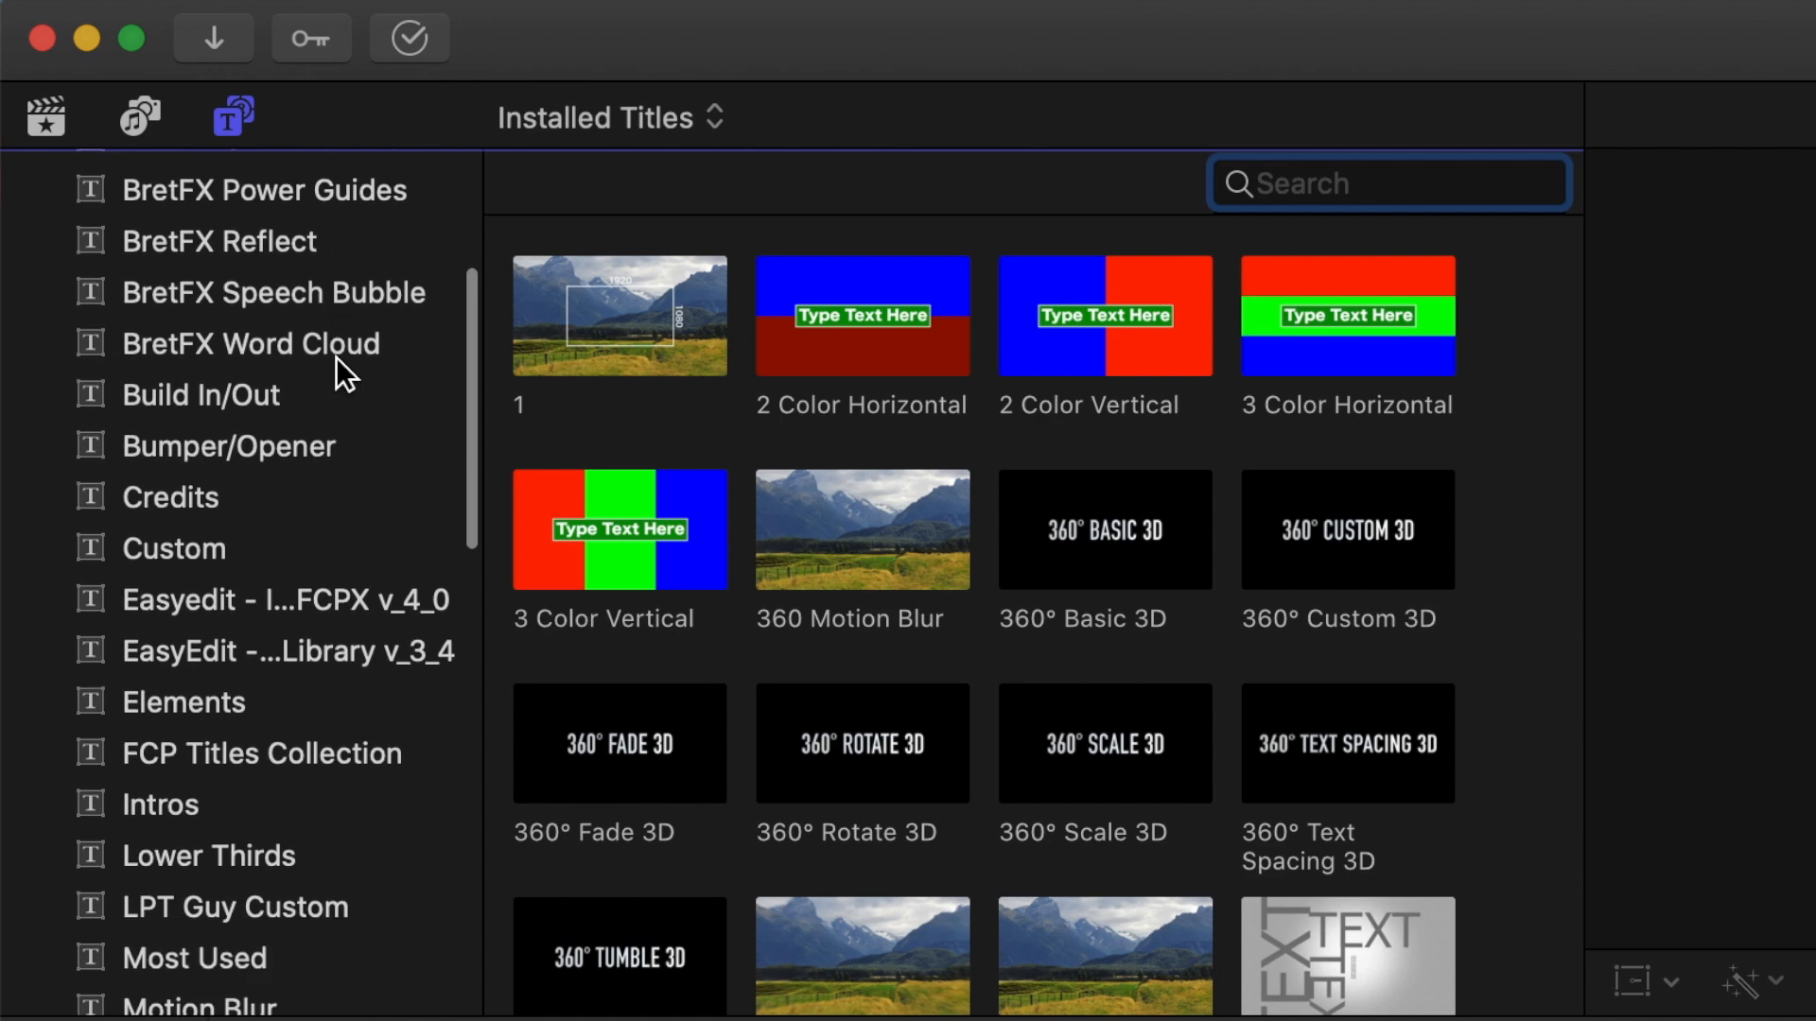
pyautogui.click(346, 445)
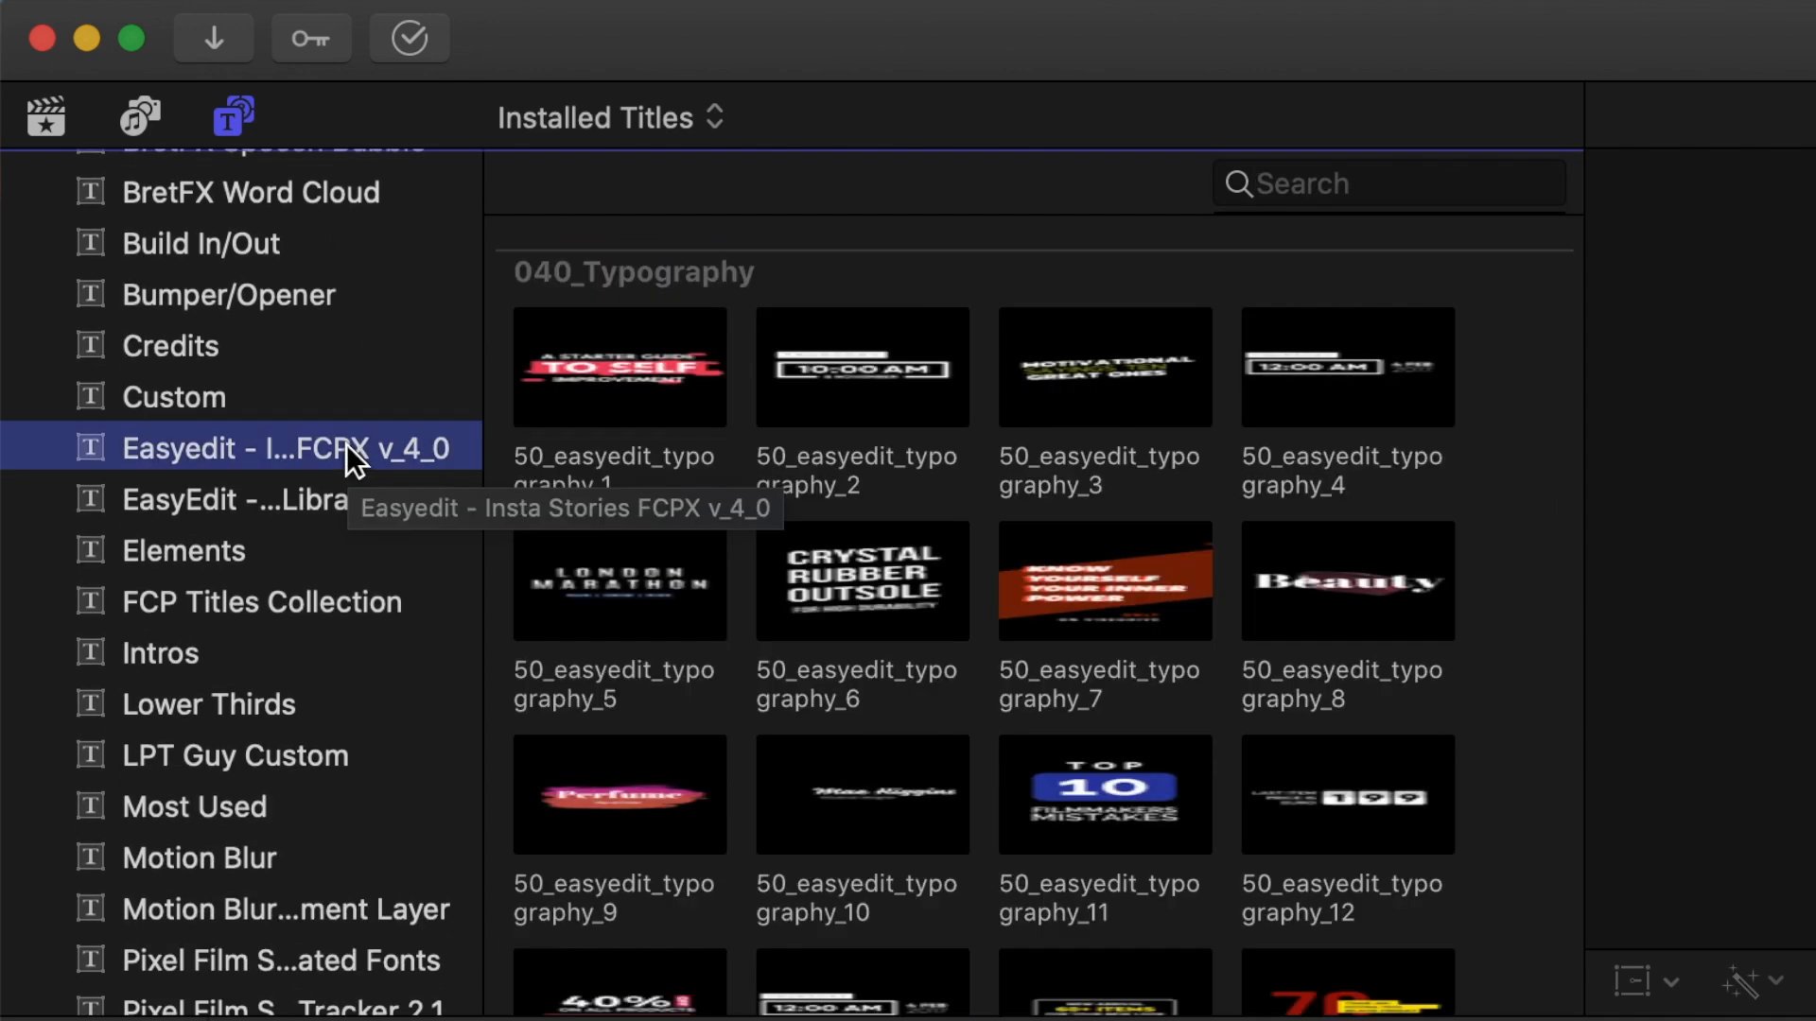
# Add the 50_easyedit_basic_06 title from the 070_Basic group to the timeline start and fit it in view.
pyautogui.scroll(-10, 859, 352)
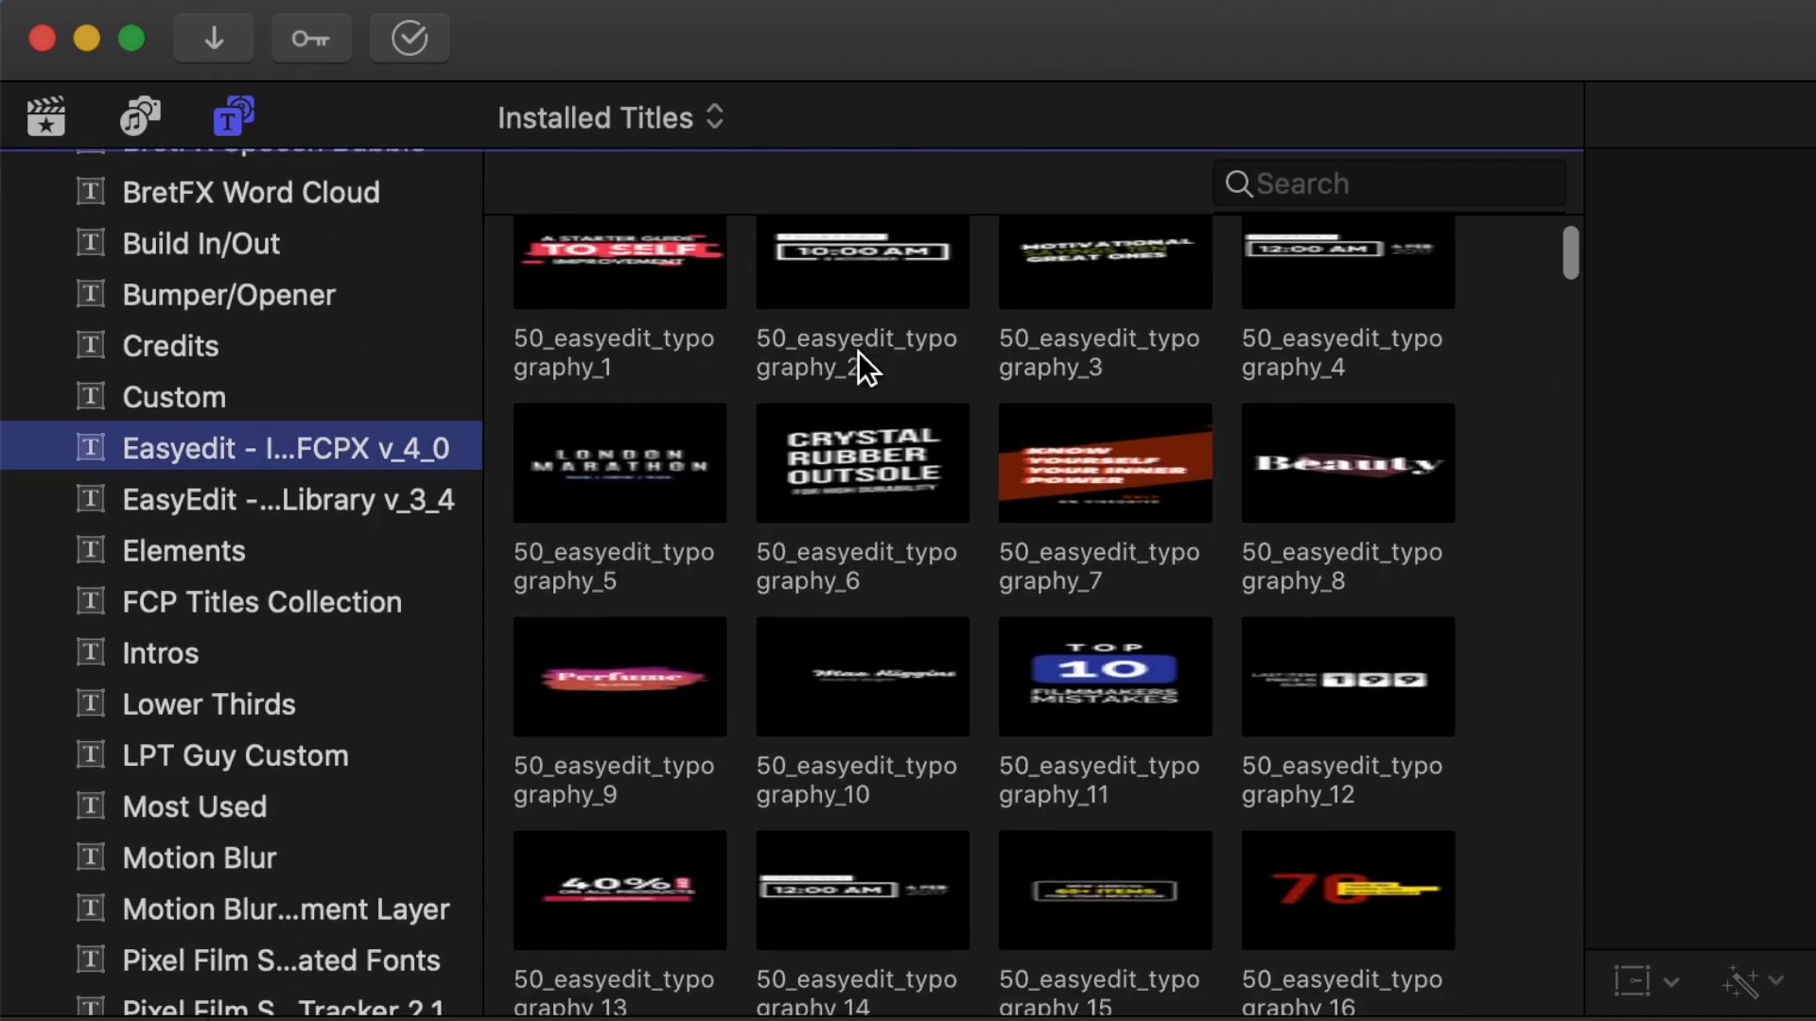
pyautogui.scroll(-15, 859, 352)
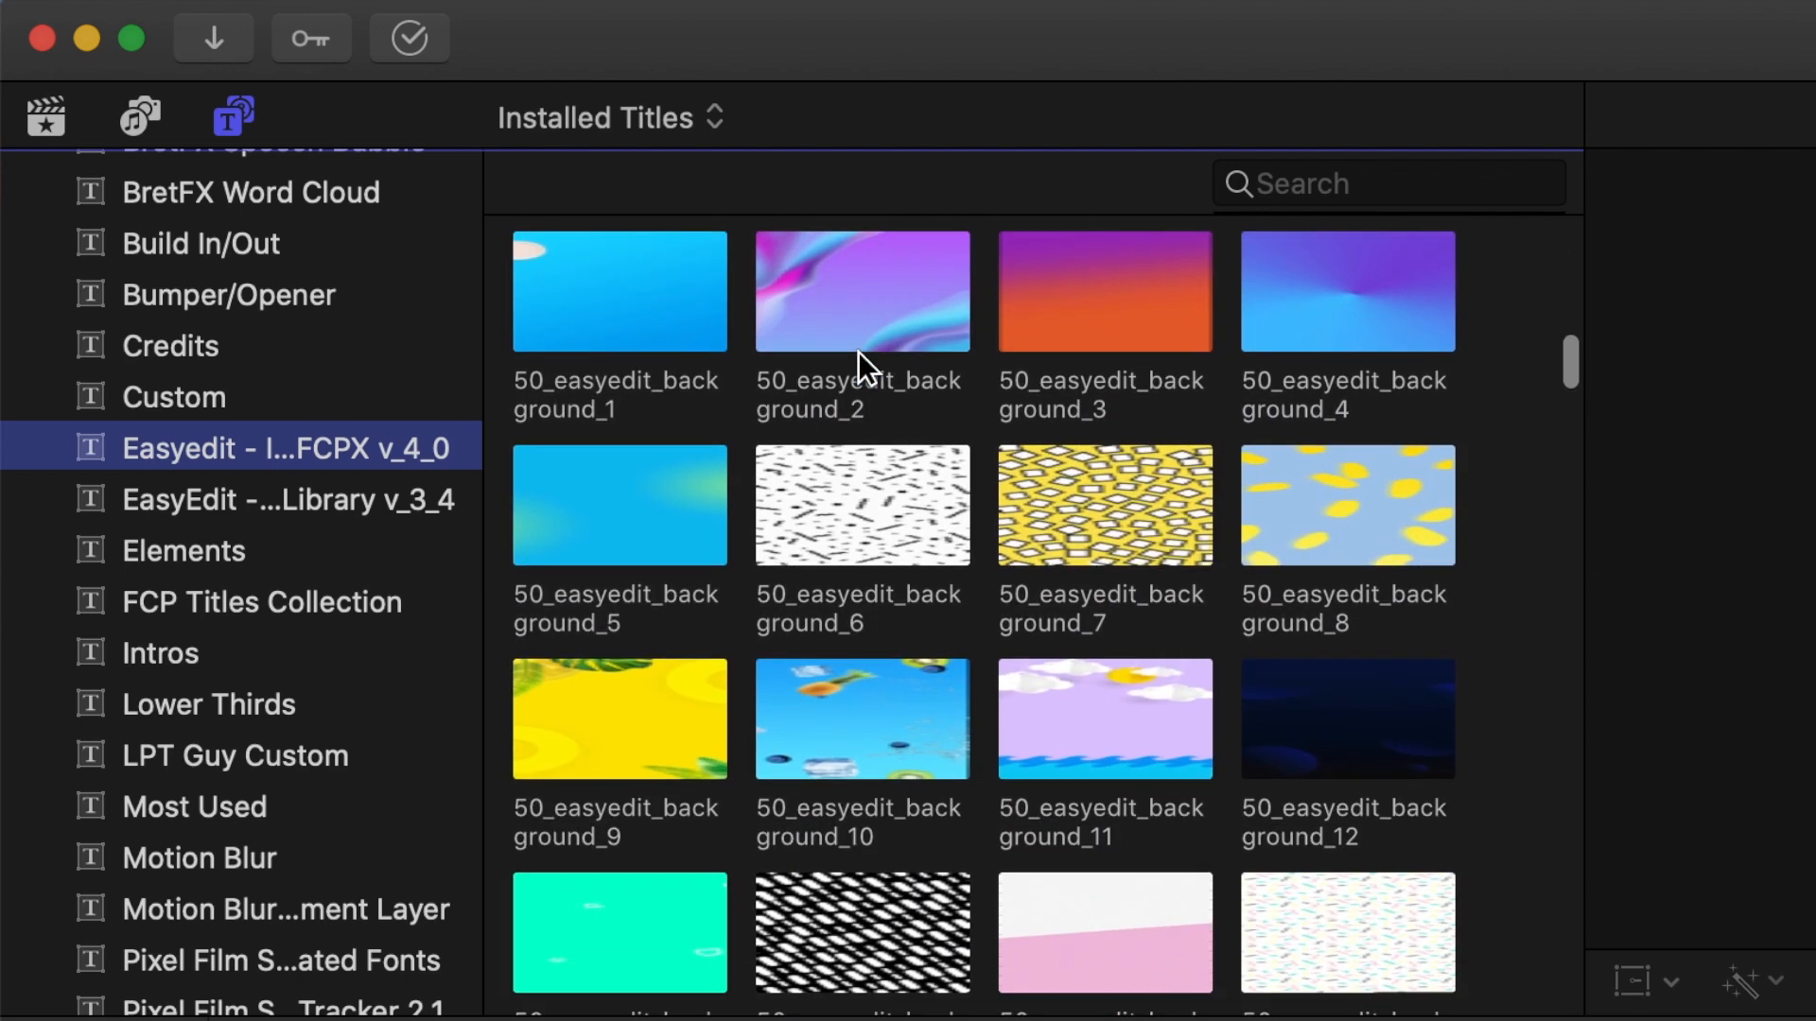
pyautogui.scroll(-10, 858, 352)
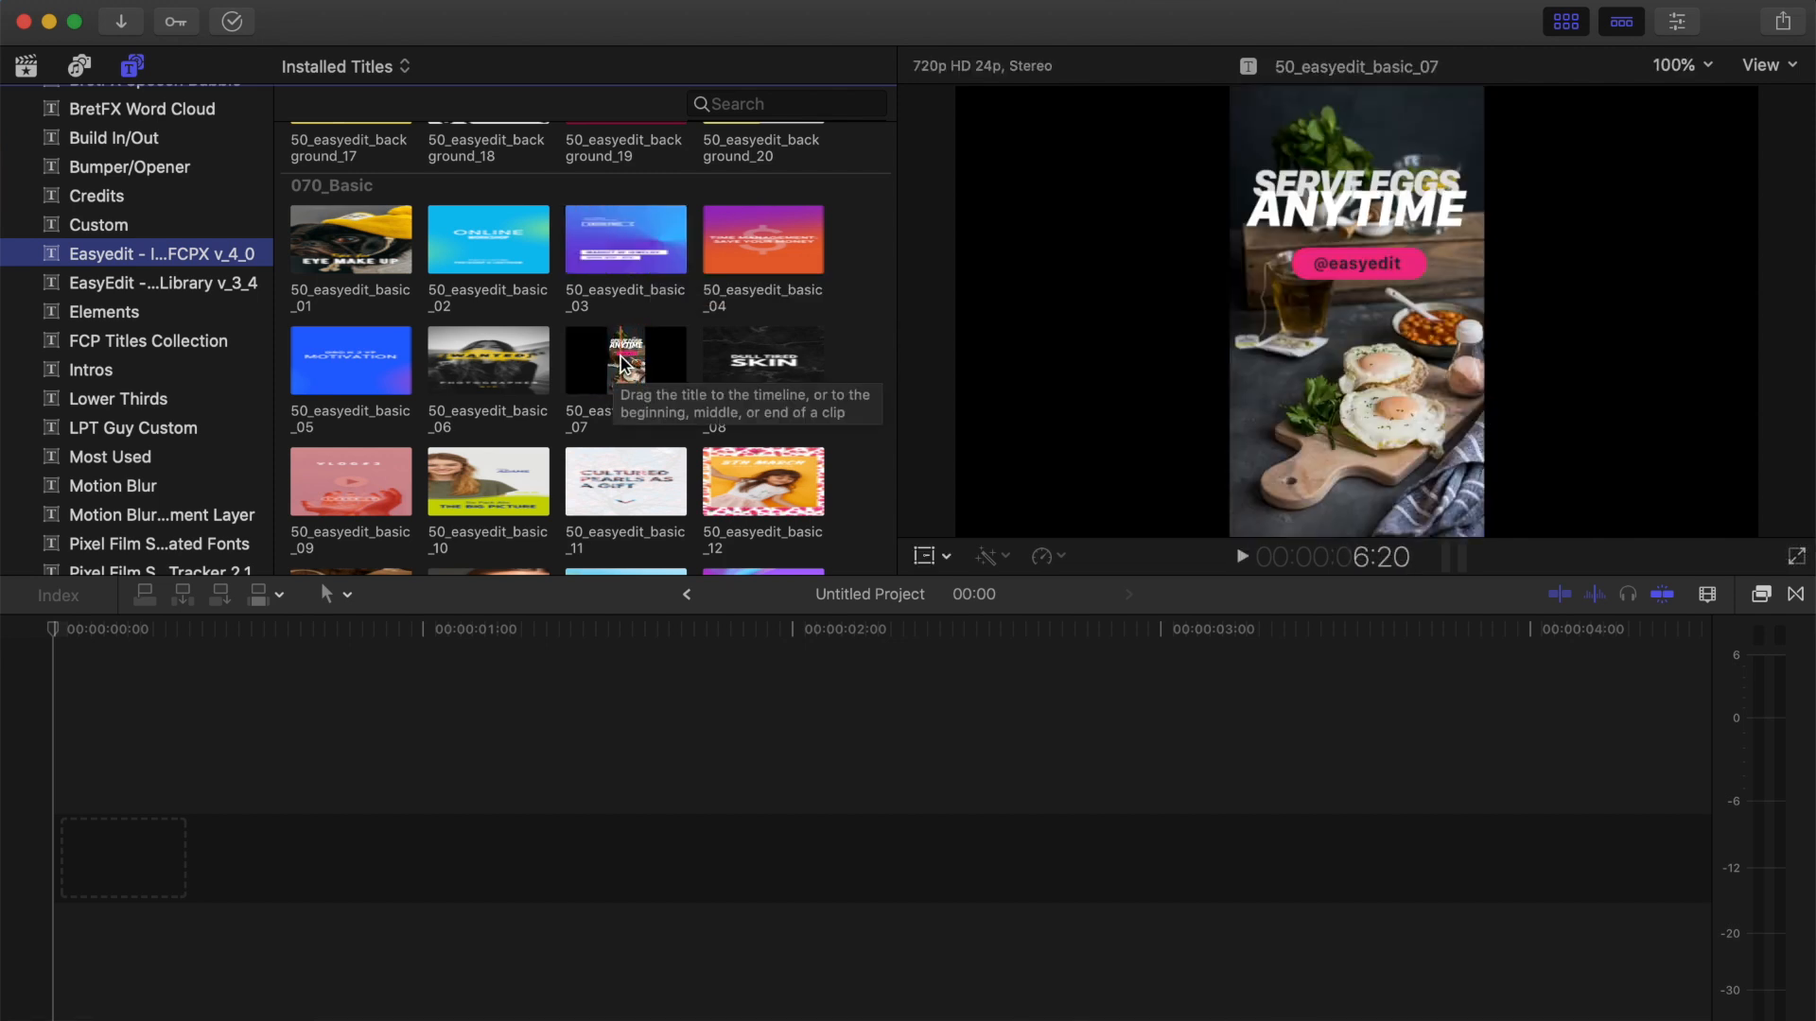
pyautogui.click(491, 380)
pyautogui.moveTo(491, 379); pyautogui.dragTo(49, 861)
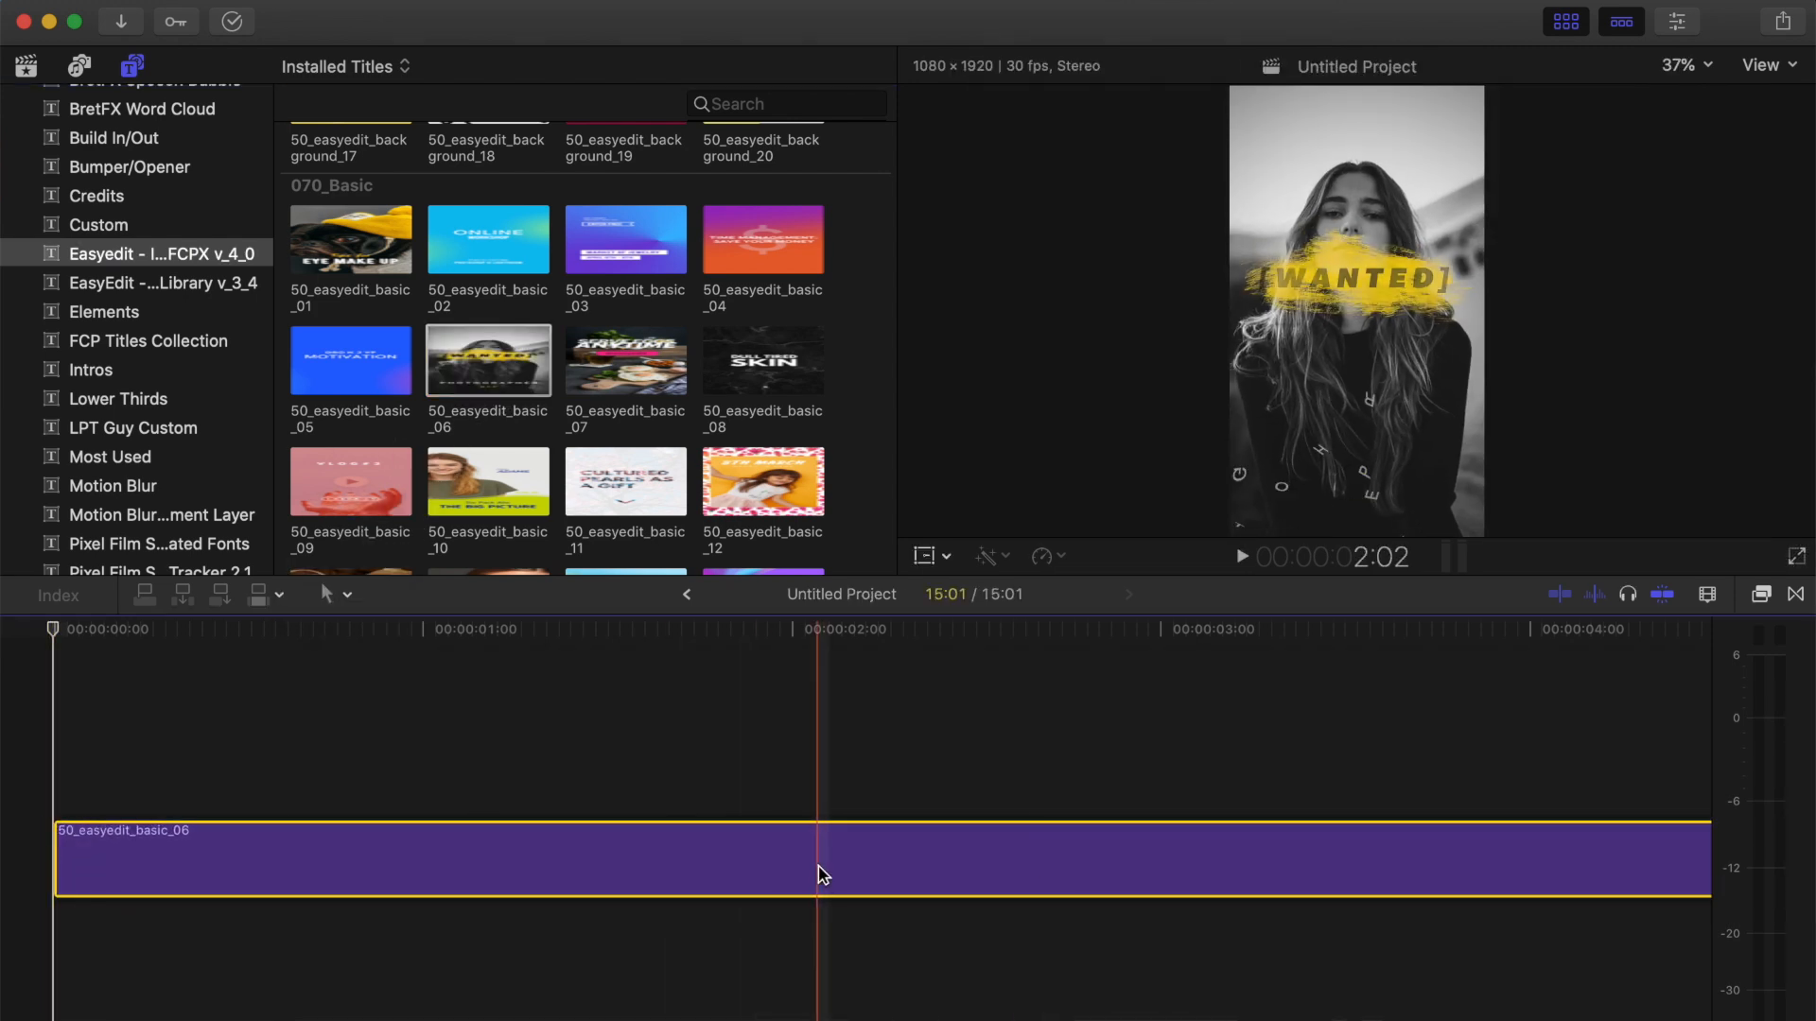
pyautogui.click(1109, 879)
pyautogui.hotkey('shift', 'z')
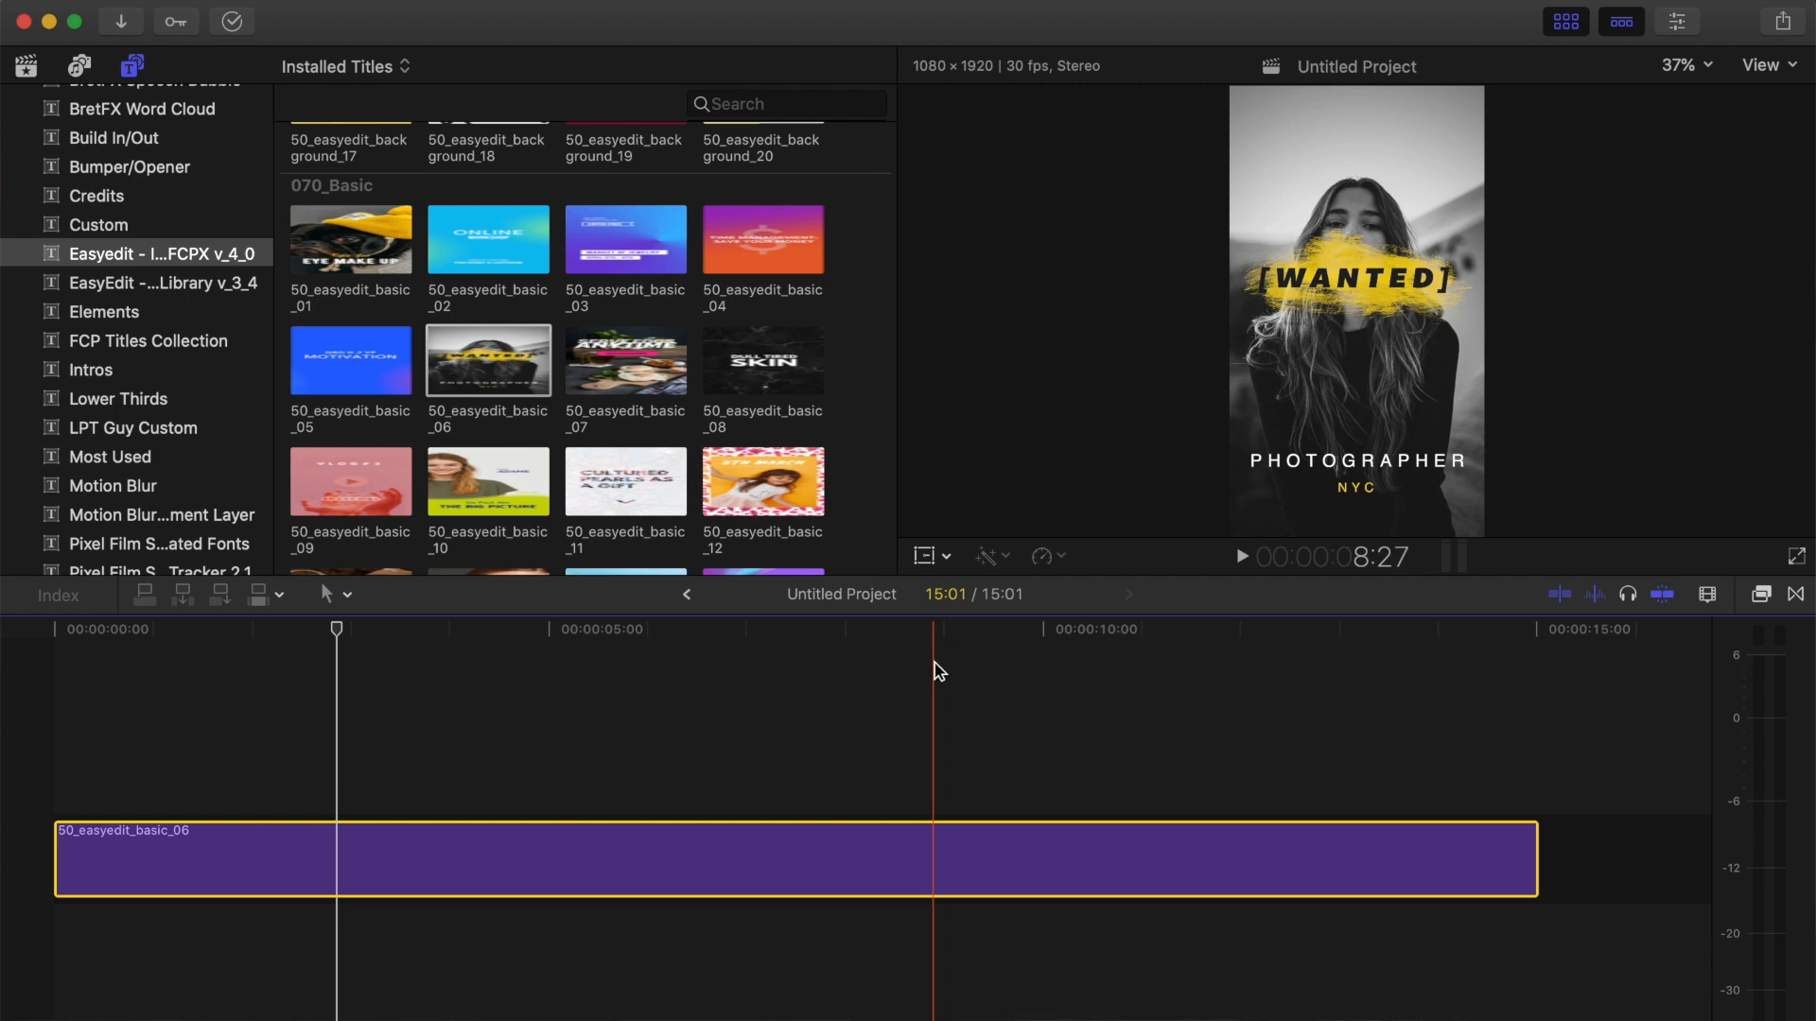
# With the playhead at 9:00, replace the title's three source texts with COACHELLA, April 202 and Indio, CA.
pyautogui.click(943, 861)
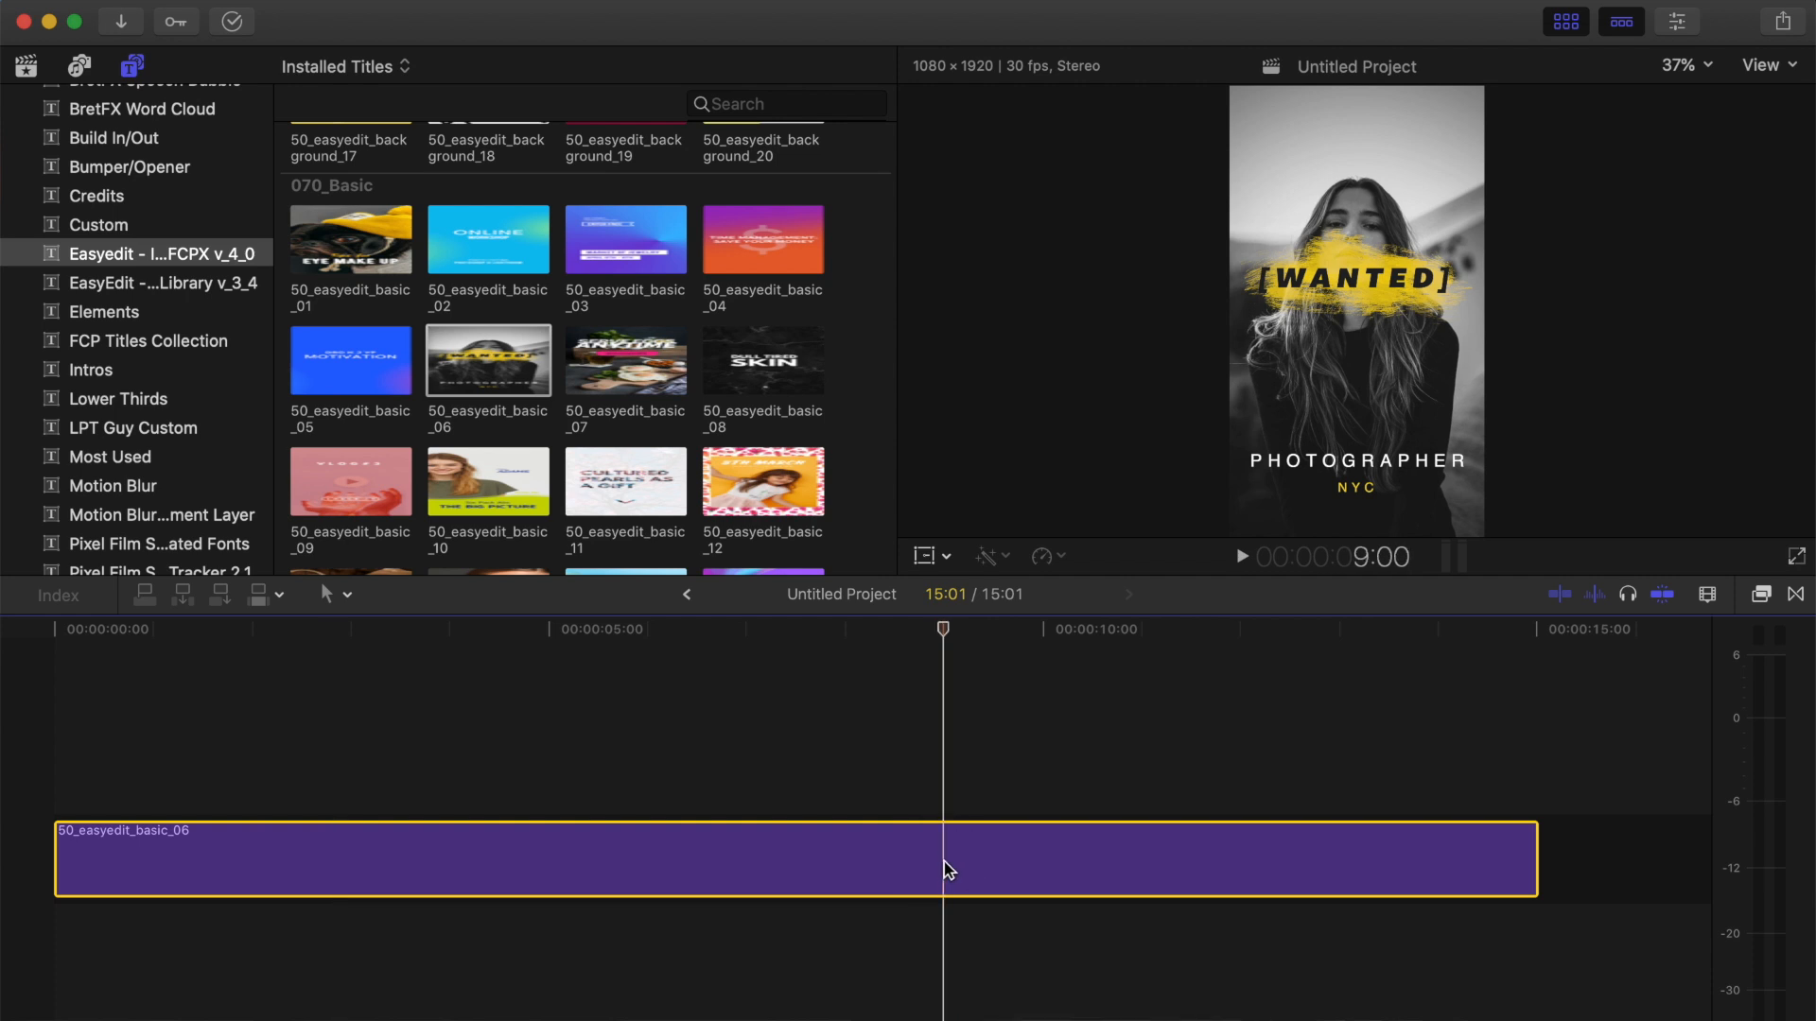
pyautogui.click(1683, 28)
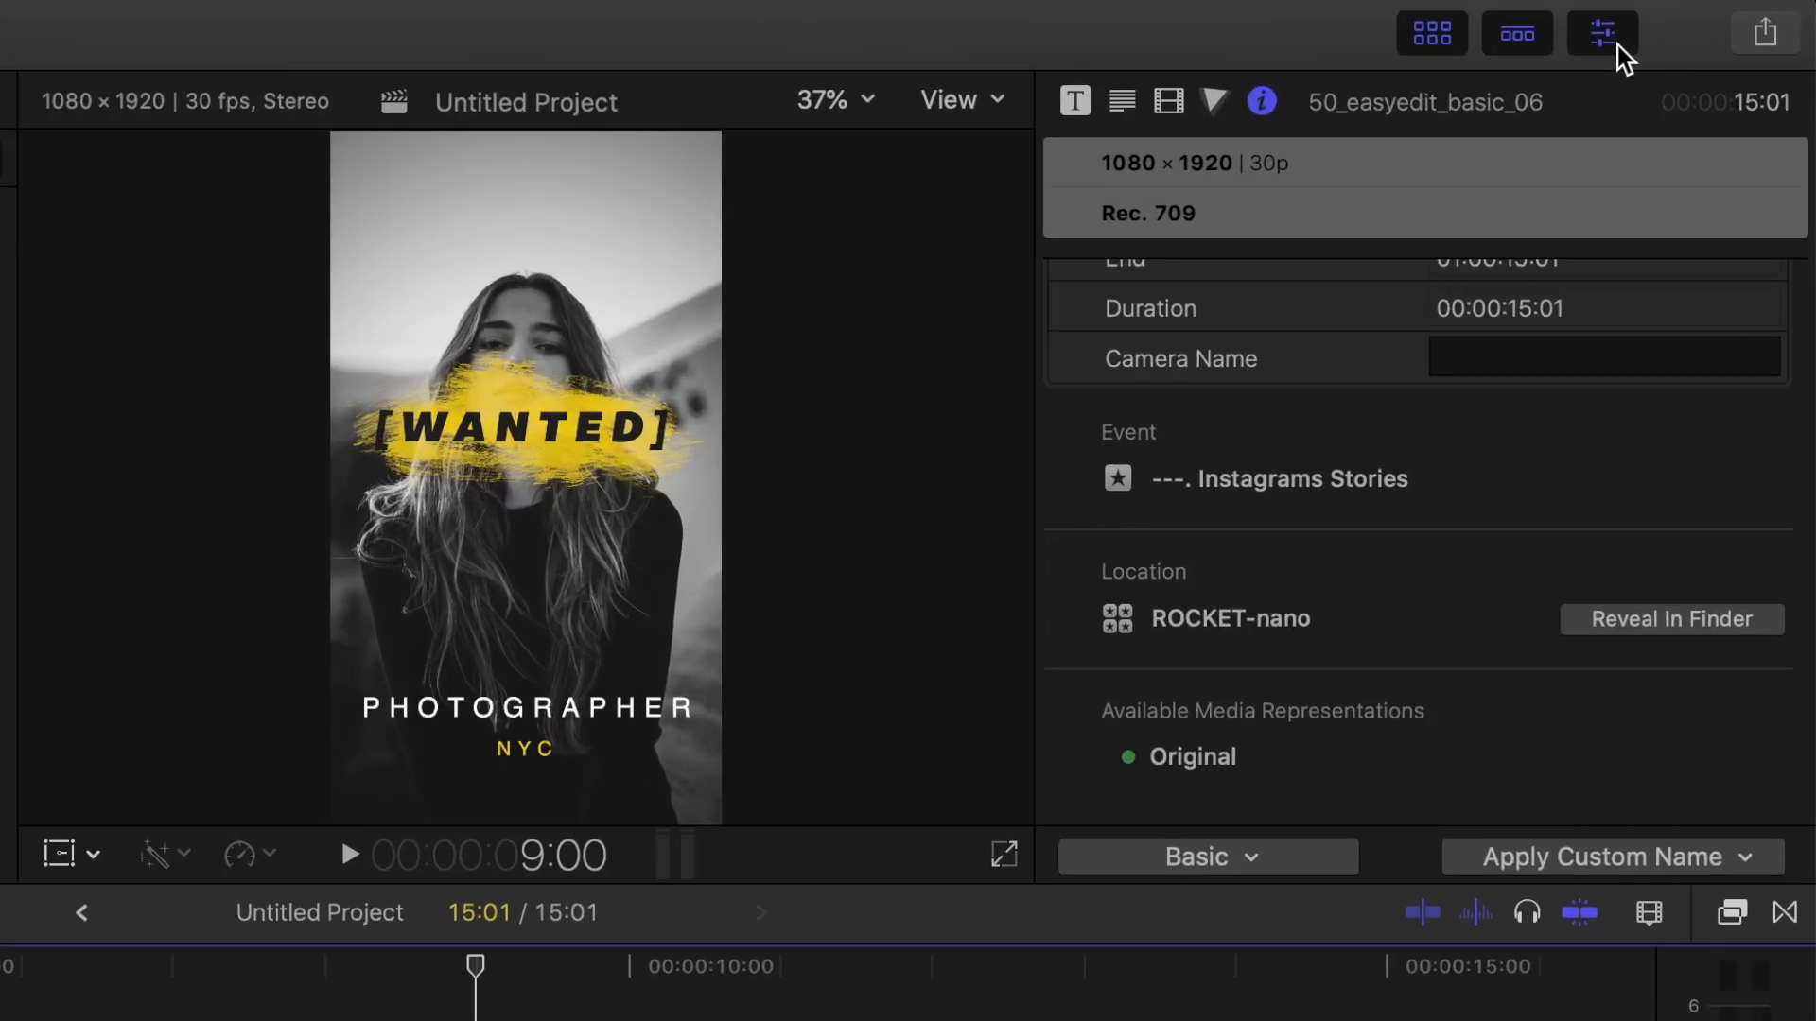
pyautogui.click(1083, 102)
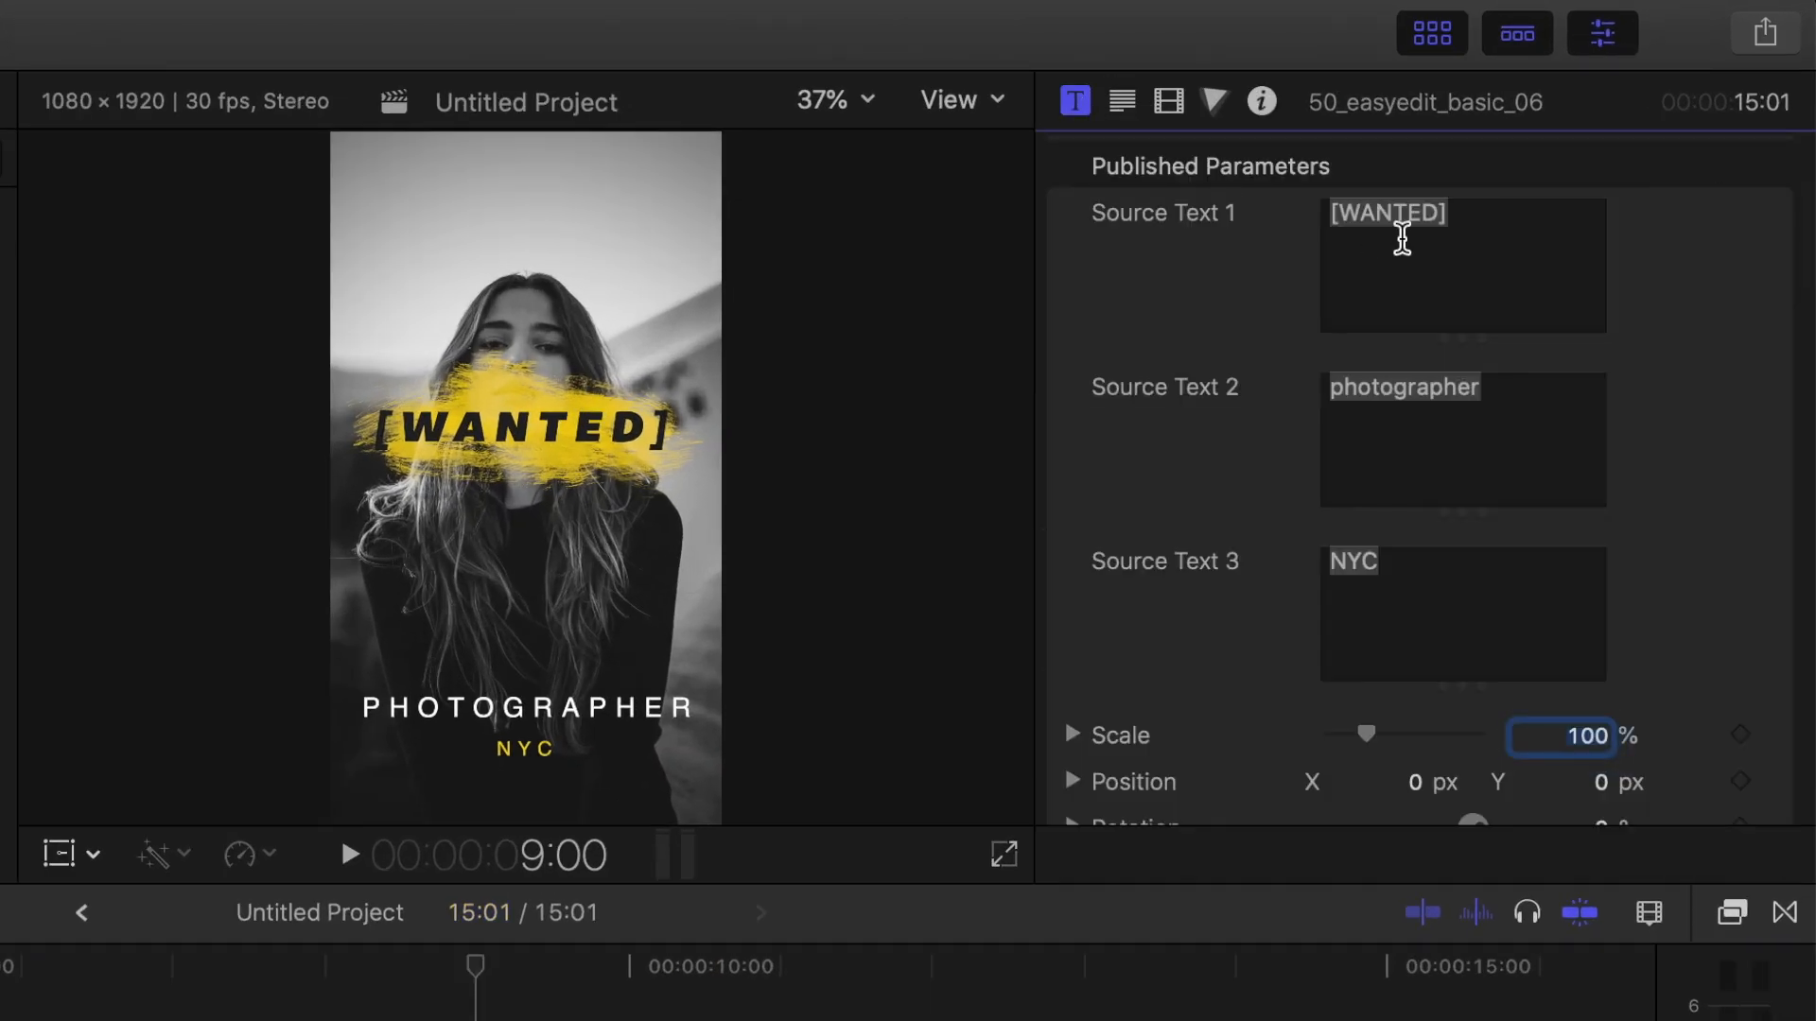
pyautogui.tripleClick(1451, 235)
pyautogui.write('COACHELLA')
pyautogui.tripleClick(1473, 403)
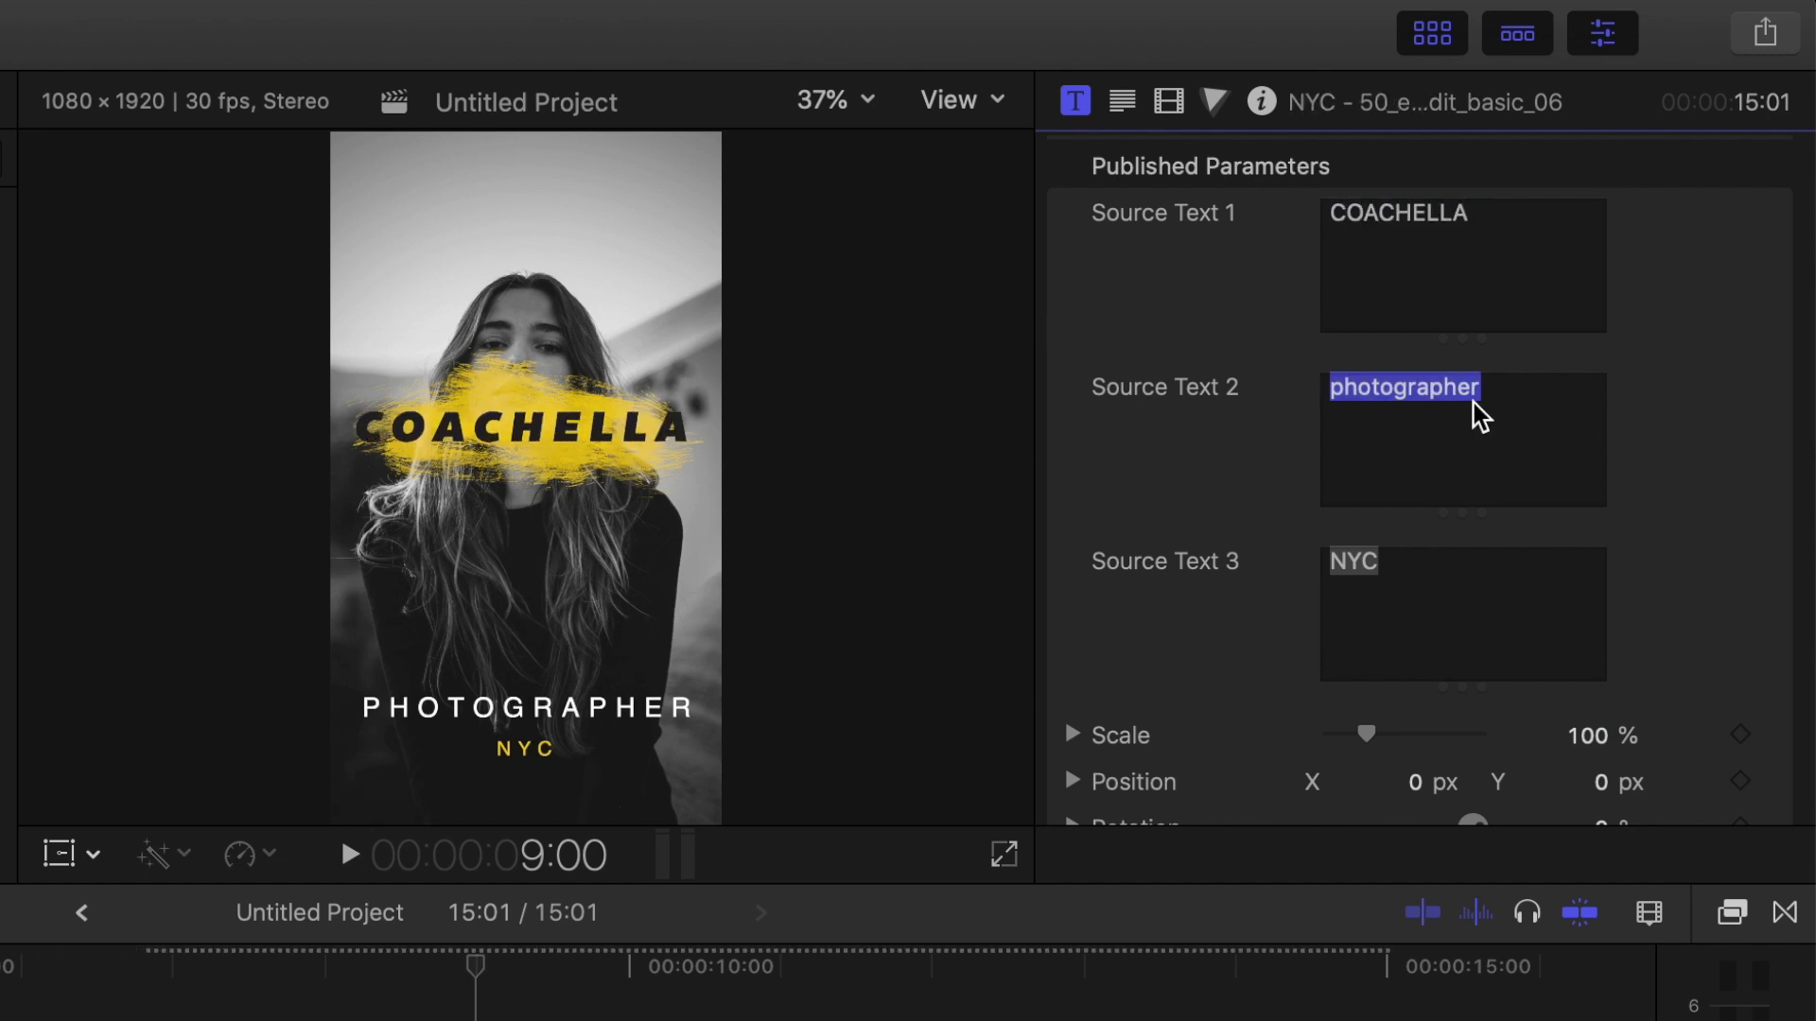
pyautogui.write('April 202')
pyautogui.tripleClick(1431, 564)
pyautogui.write('Indio, CA')
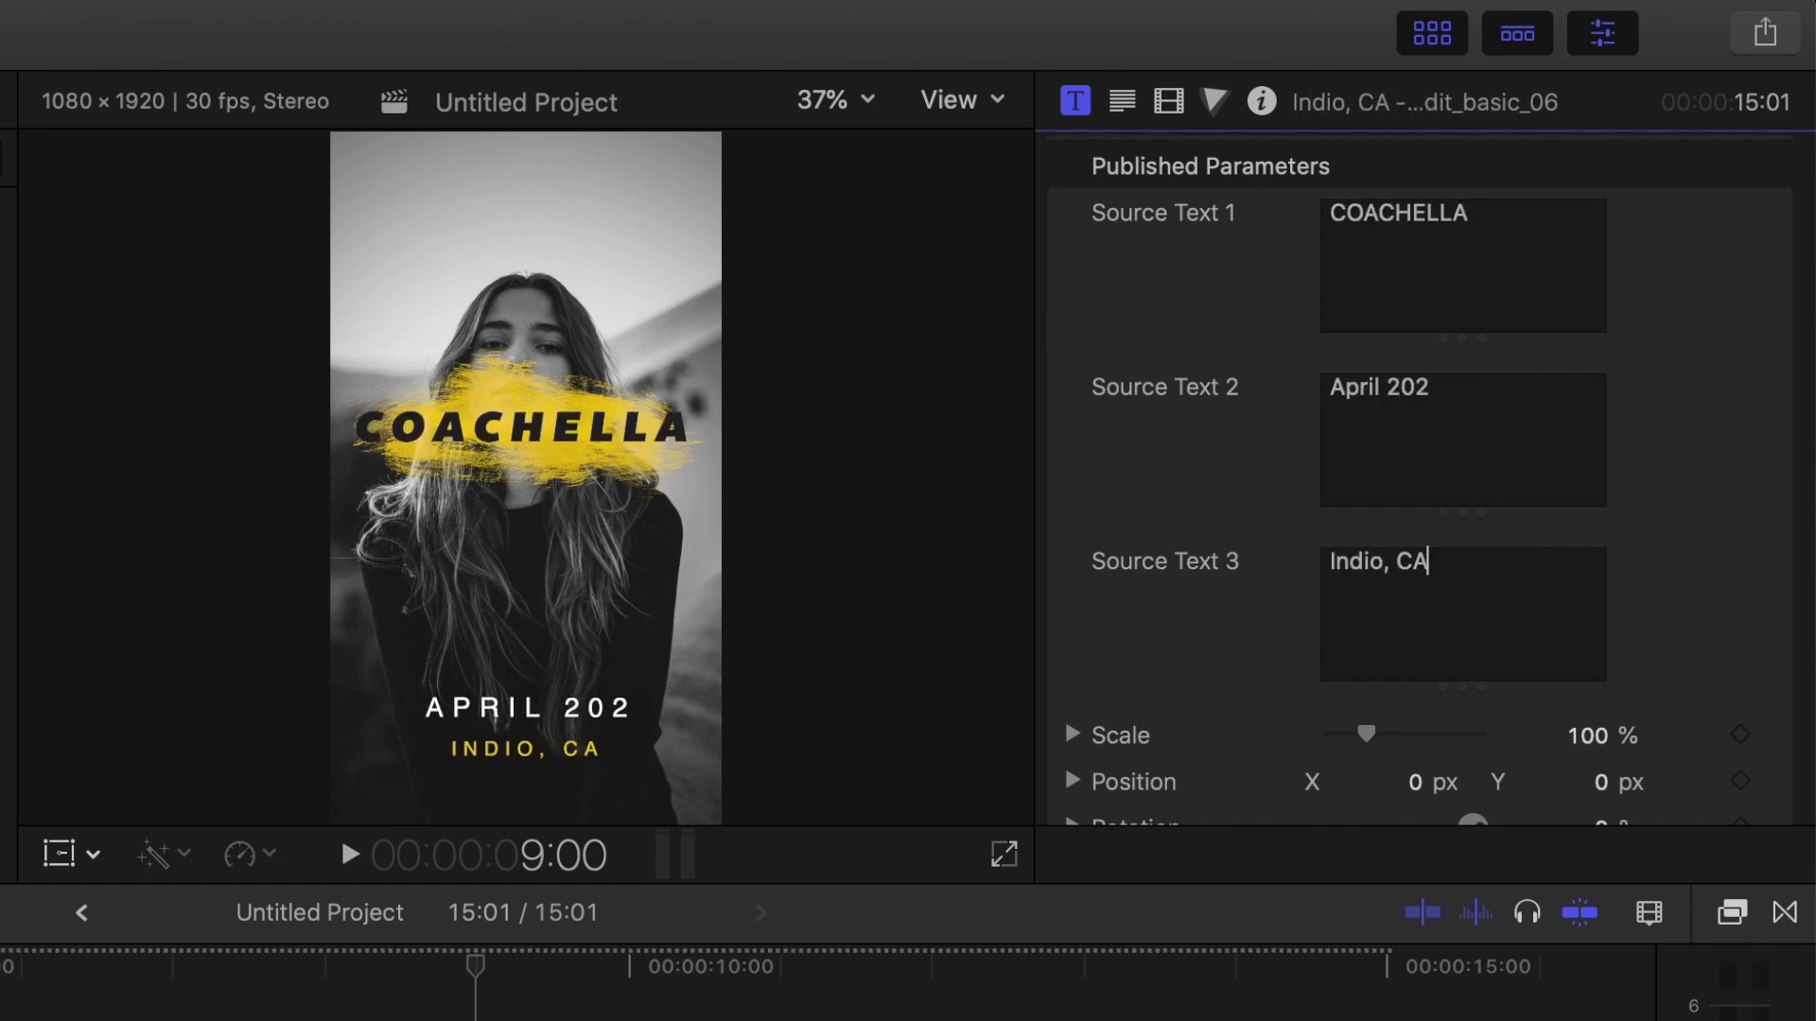
# Fill the title's drop zone with the wristband photo IMG_0187 from the Instagrams Stories event.
pyautogui.scroll(-5, 1666, 601)
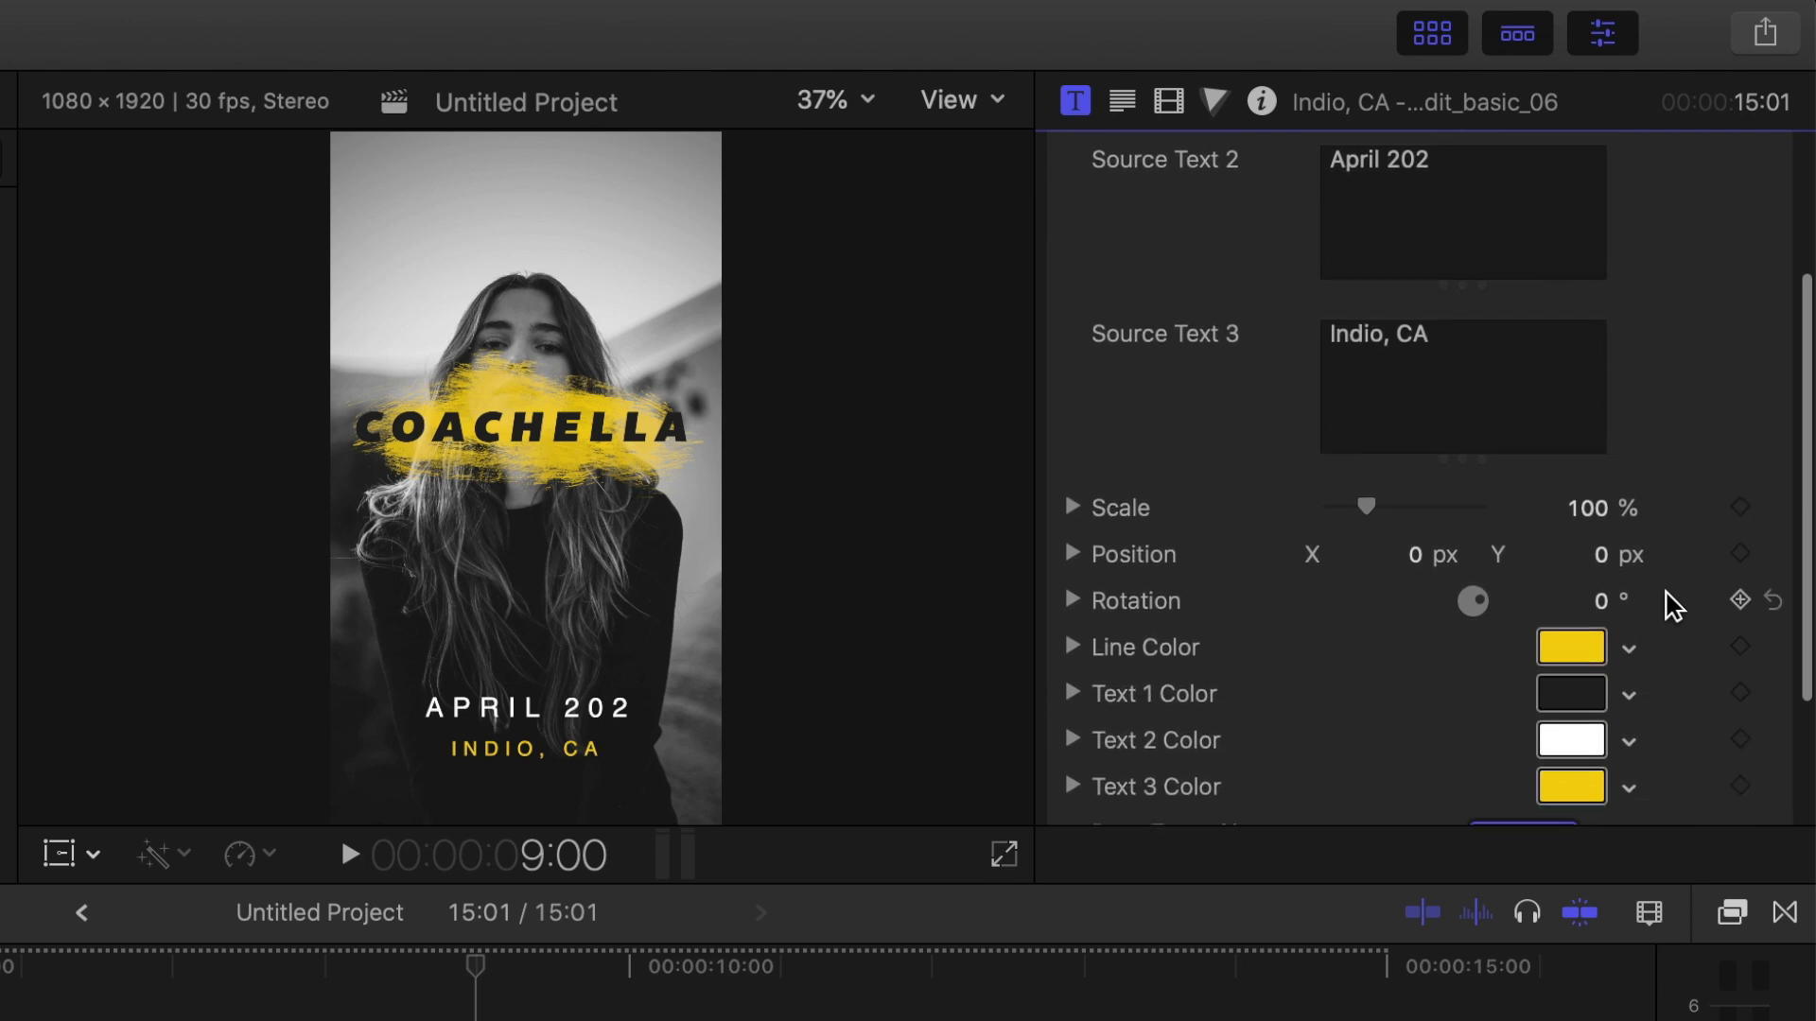
pyautogui.scroll(-3, 1667, 601)
pyautogui.click(1520, 653)
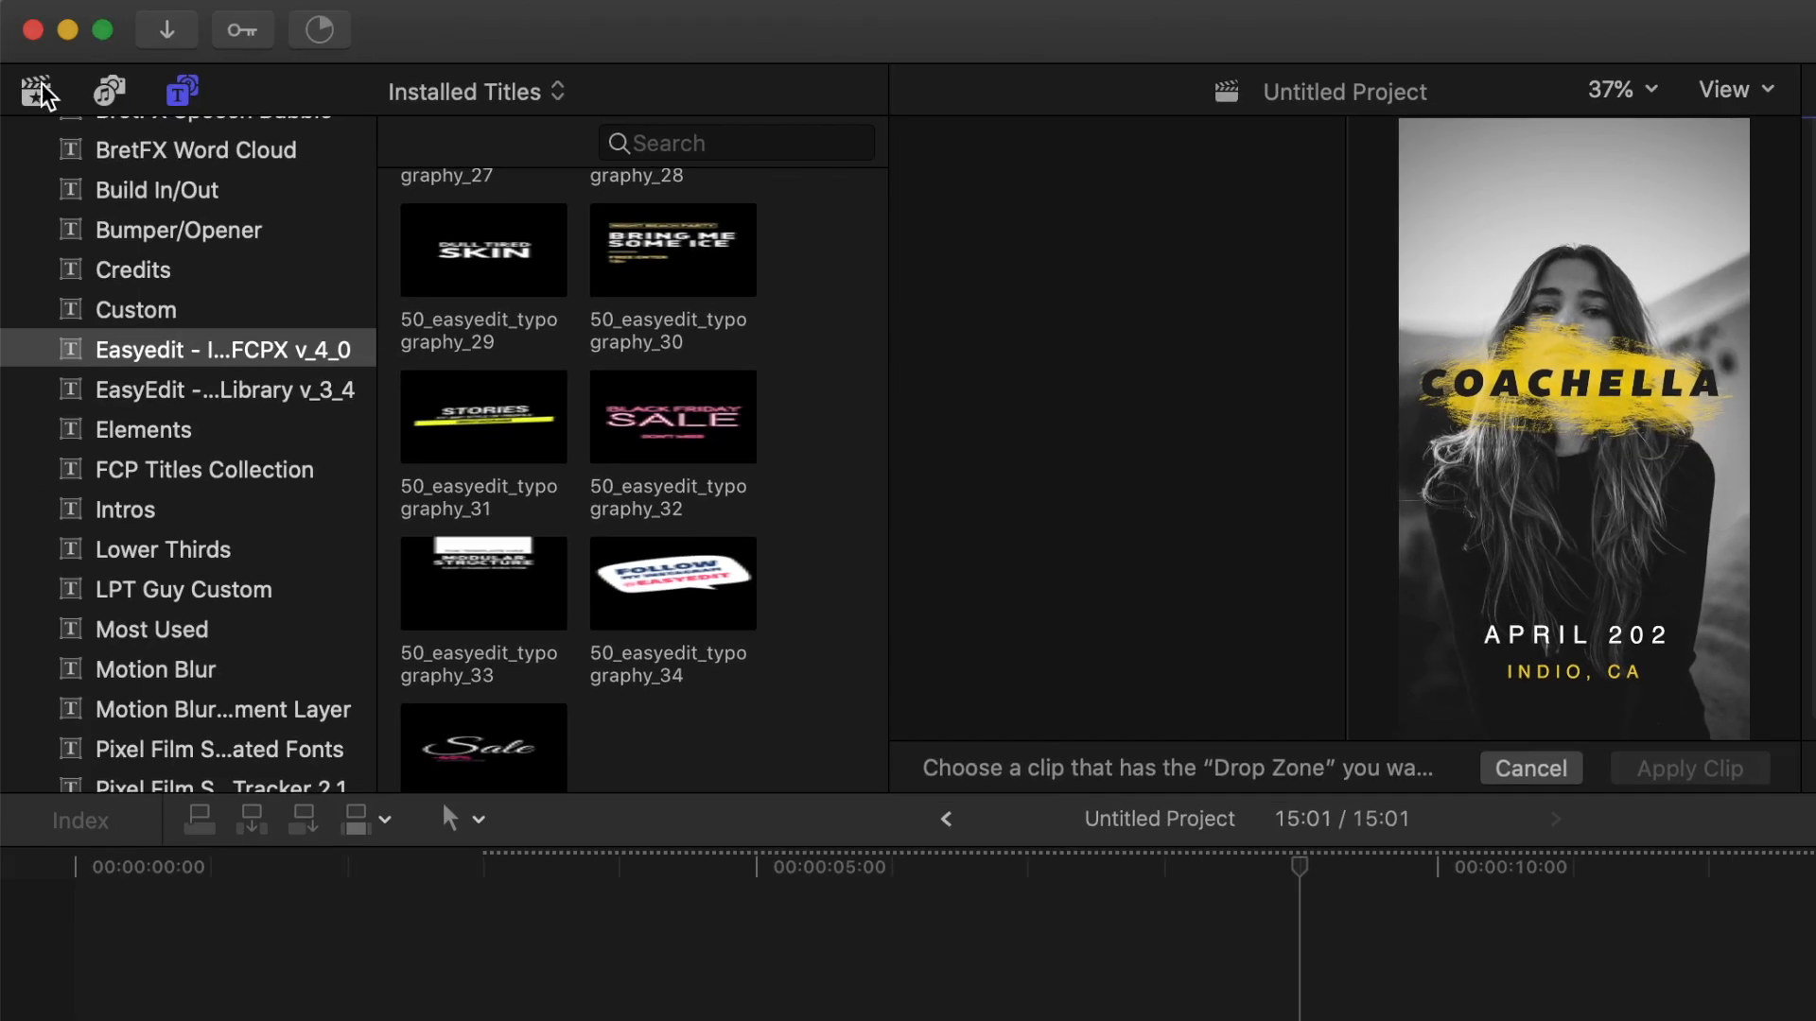
pyautogui.click(36, 91)
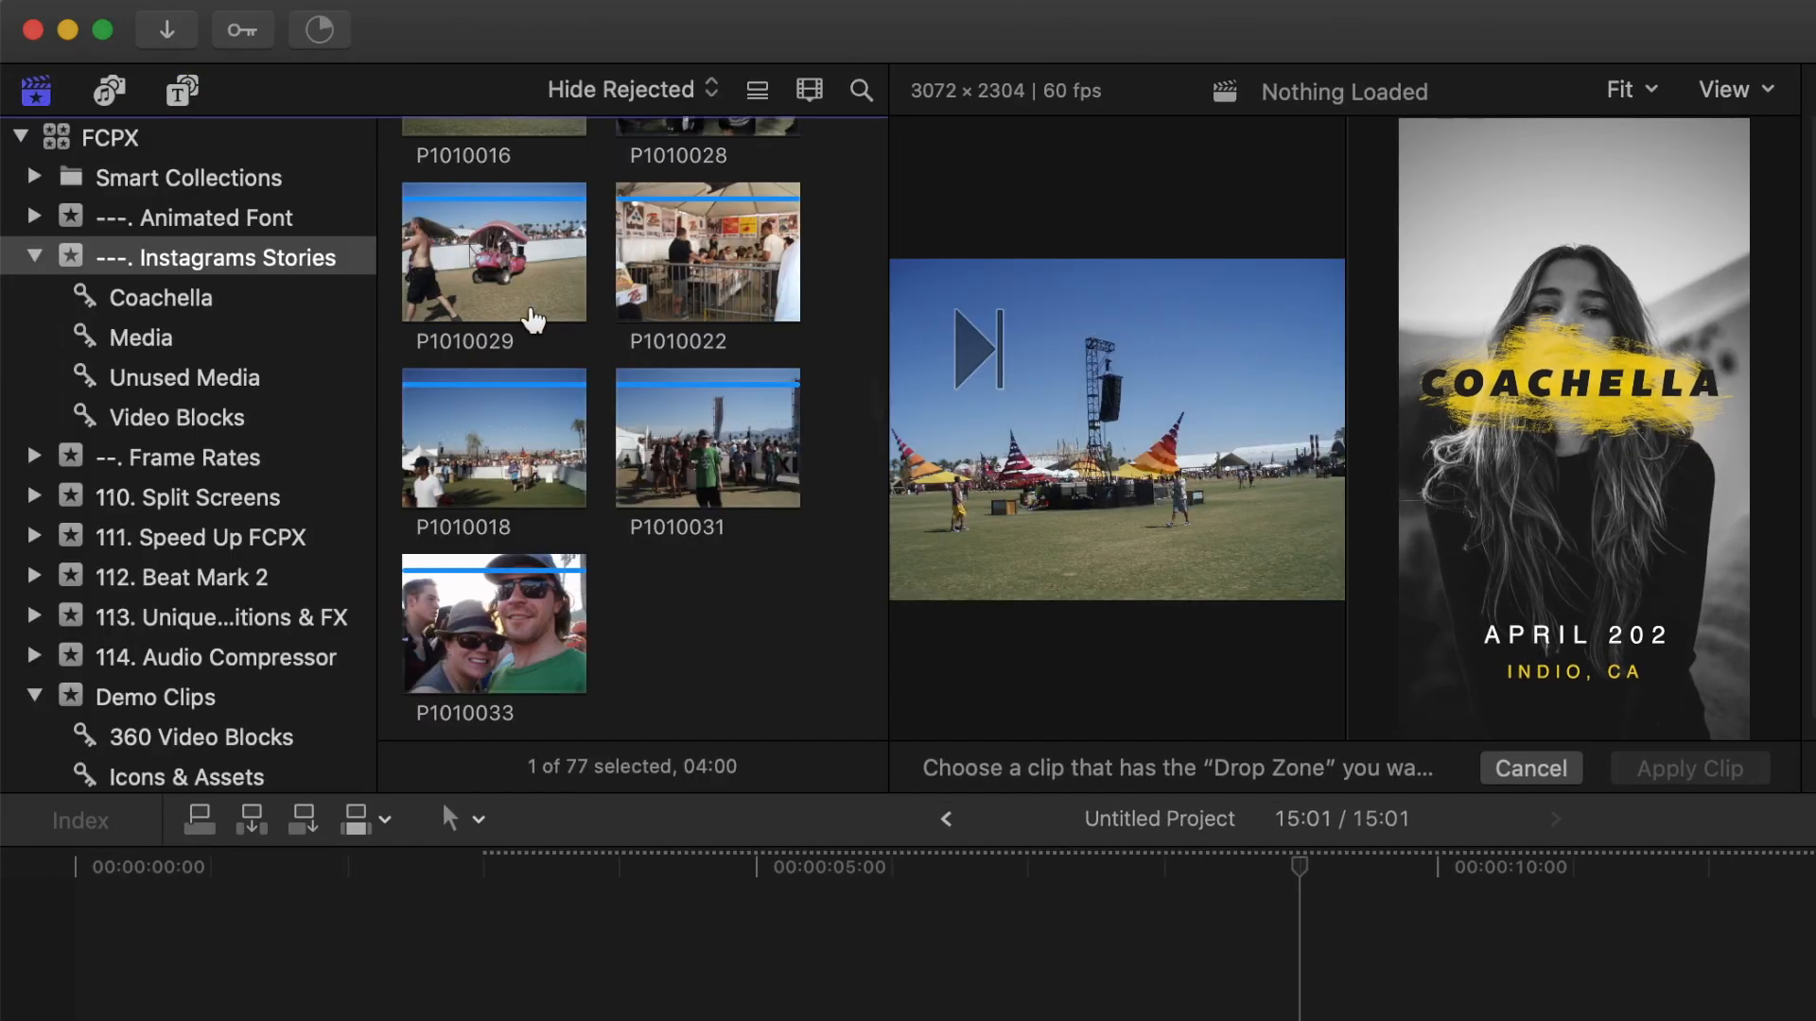
pyautogui.scroll(-10, 508, 359)
pyautogui.click(508, 360)
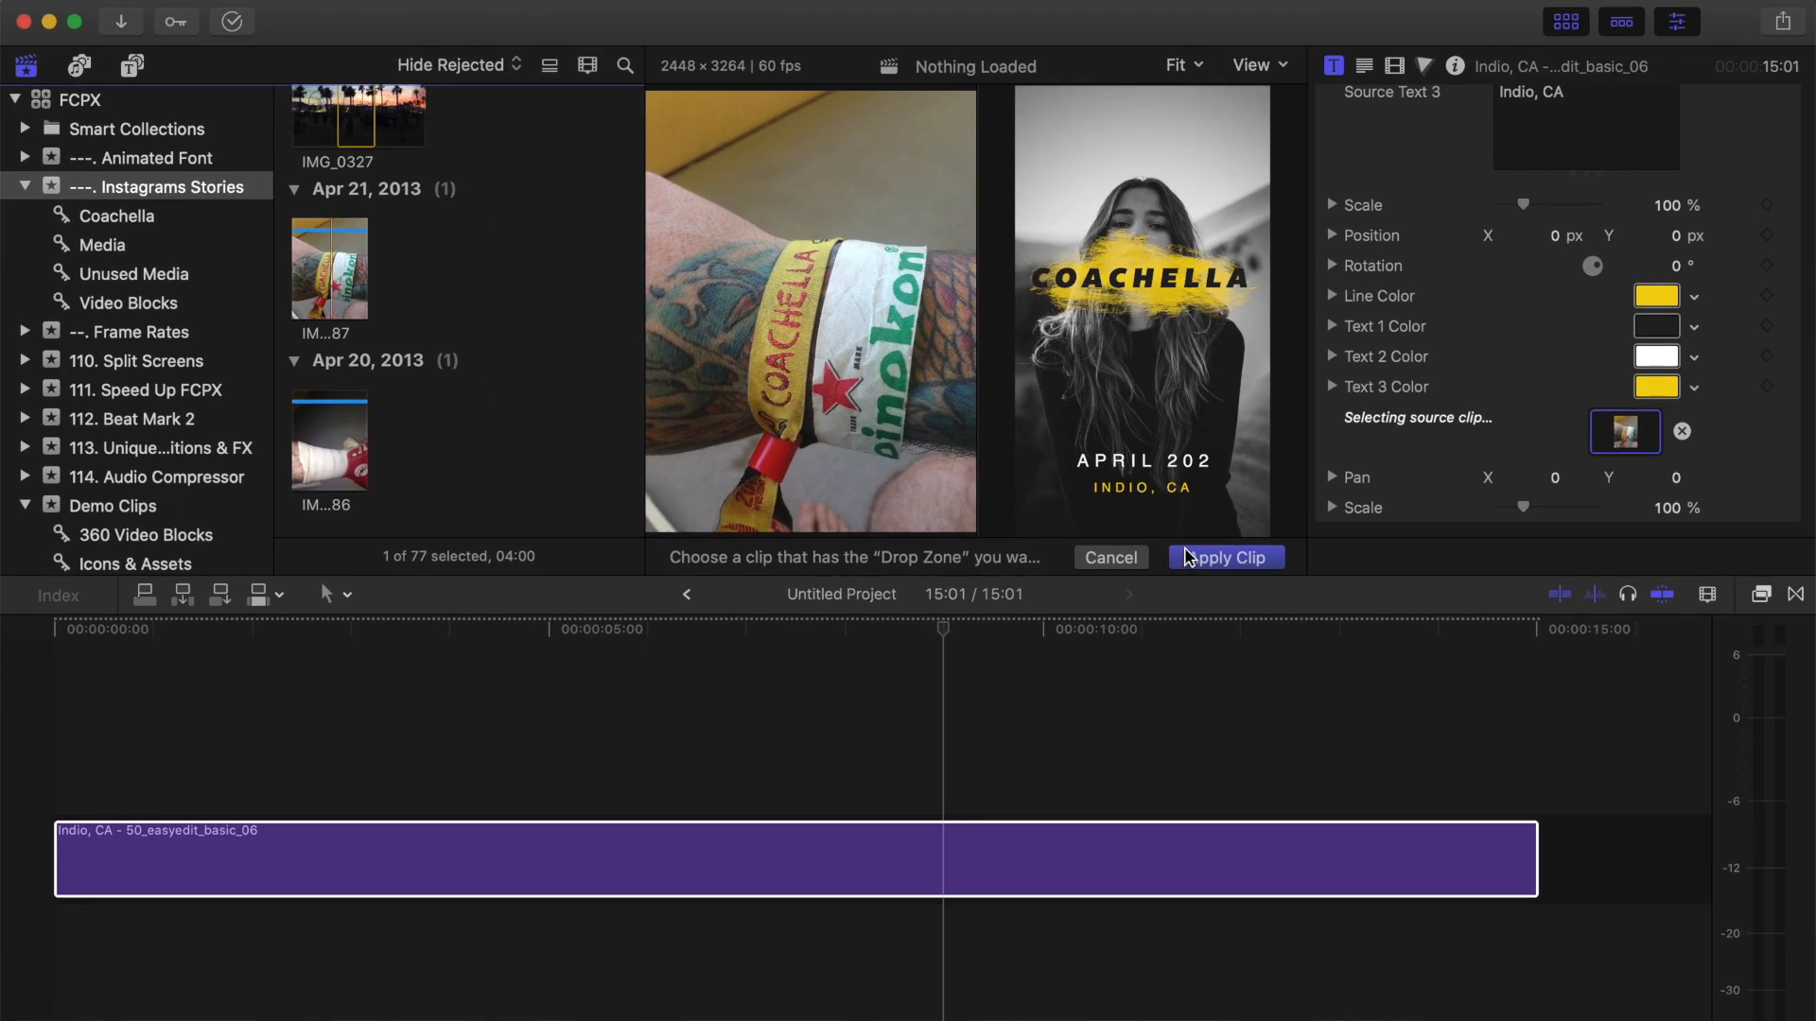
pyautogui.click(1189, 557)
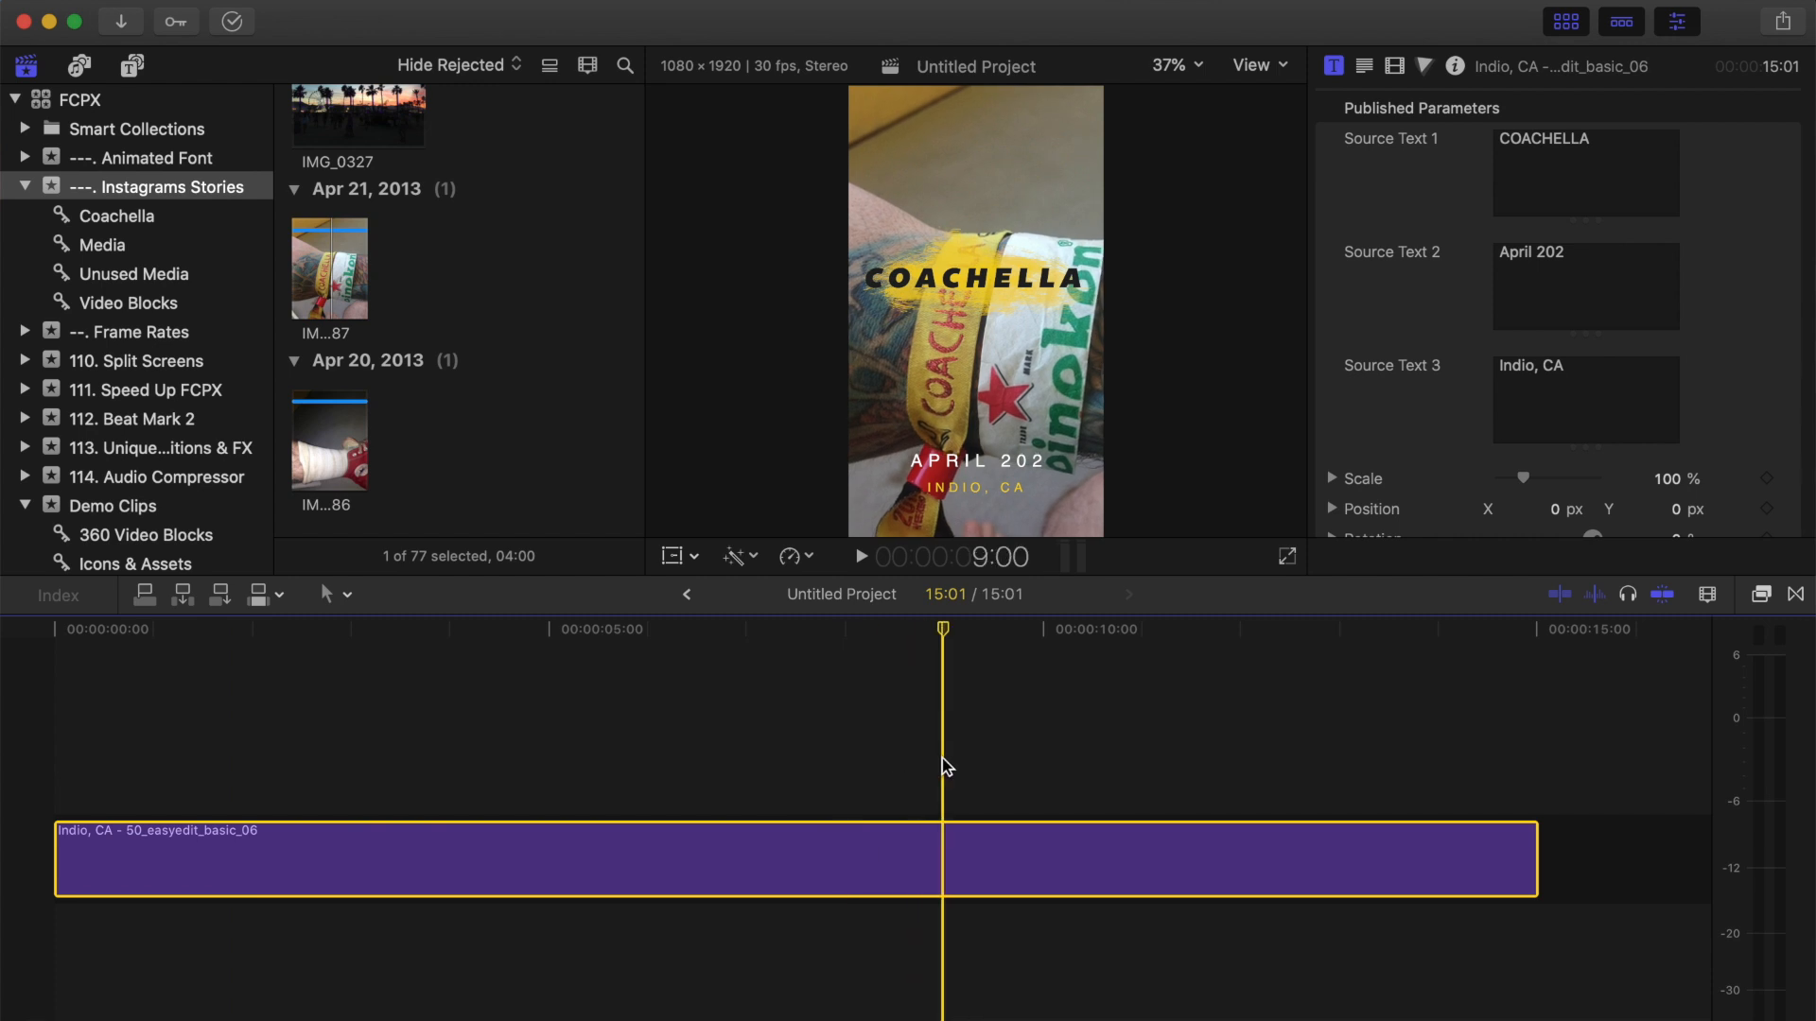
# Change the title's Line Color to Lime.
pyautogui.scroll(-5, 1752, 303)
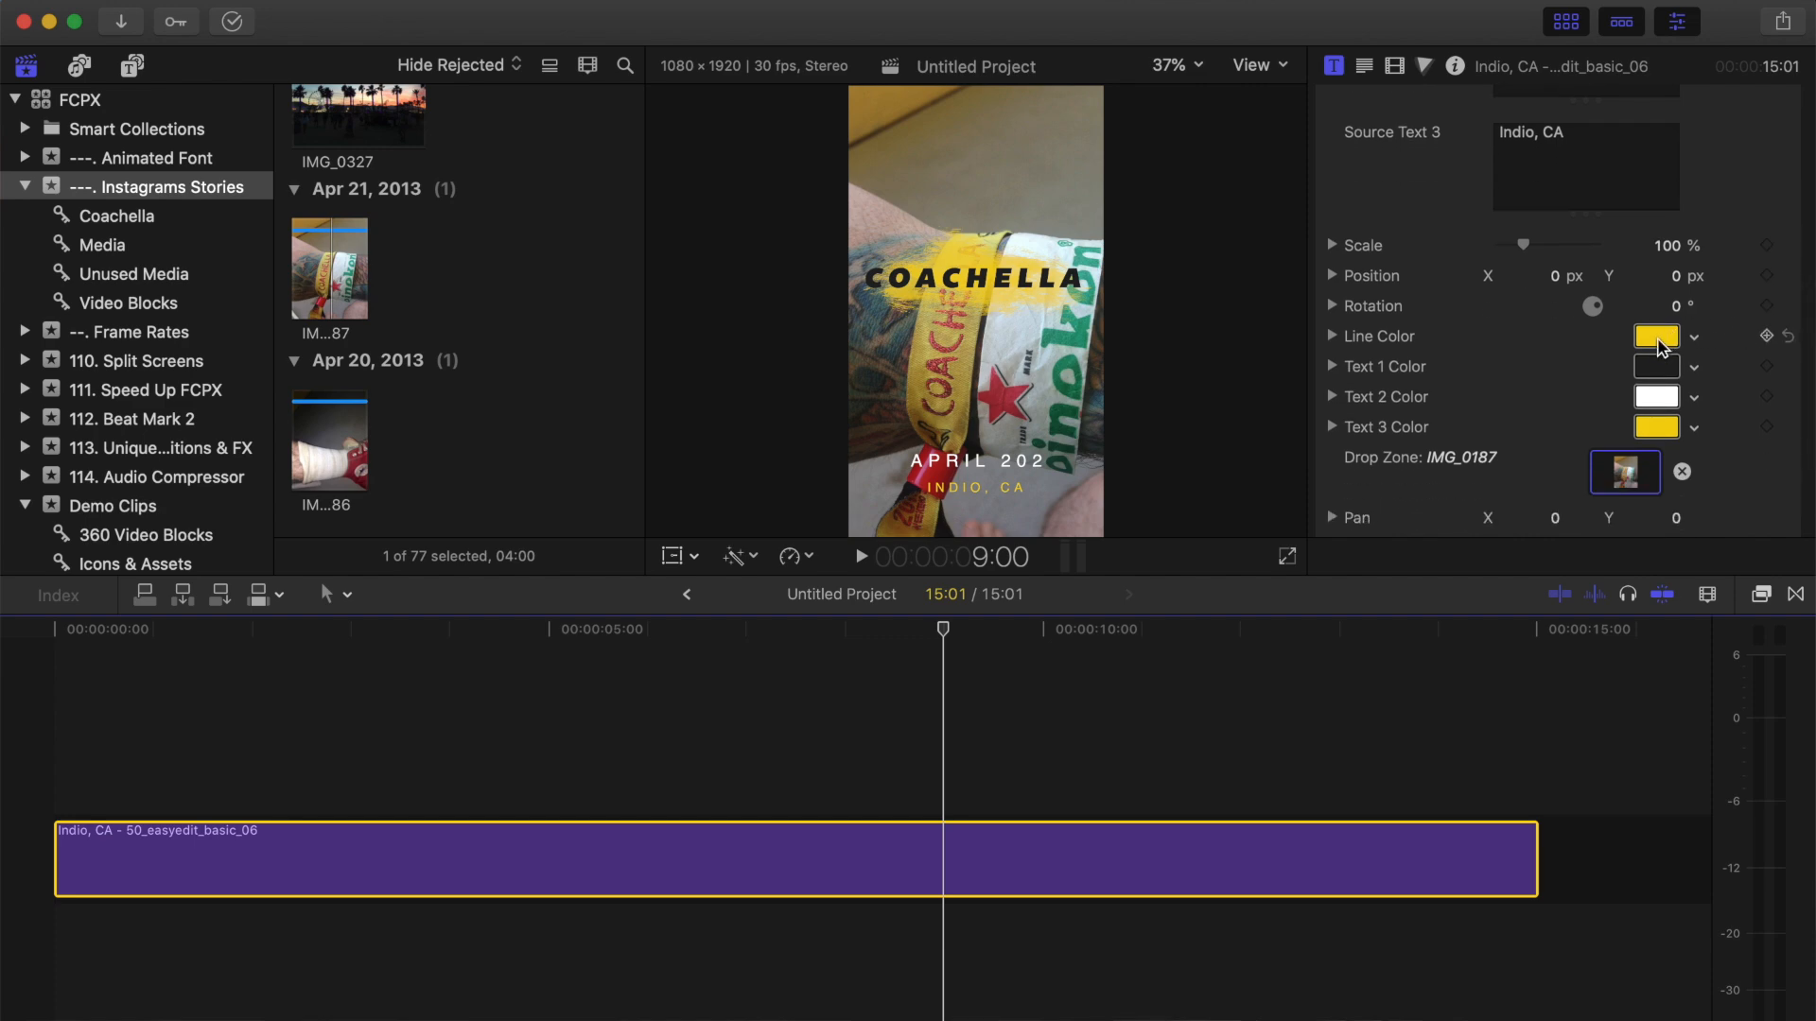
pyautogui.click(1658, 342)
pyautogui.click(1611, 653)
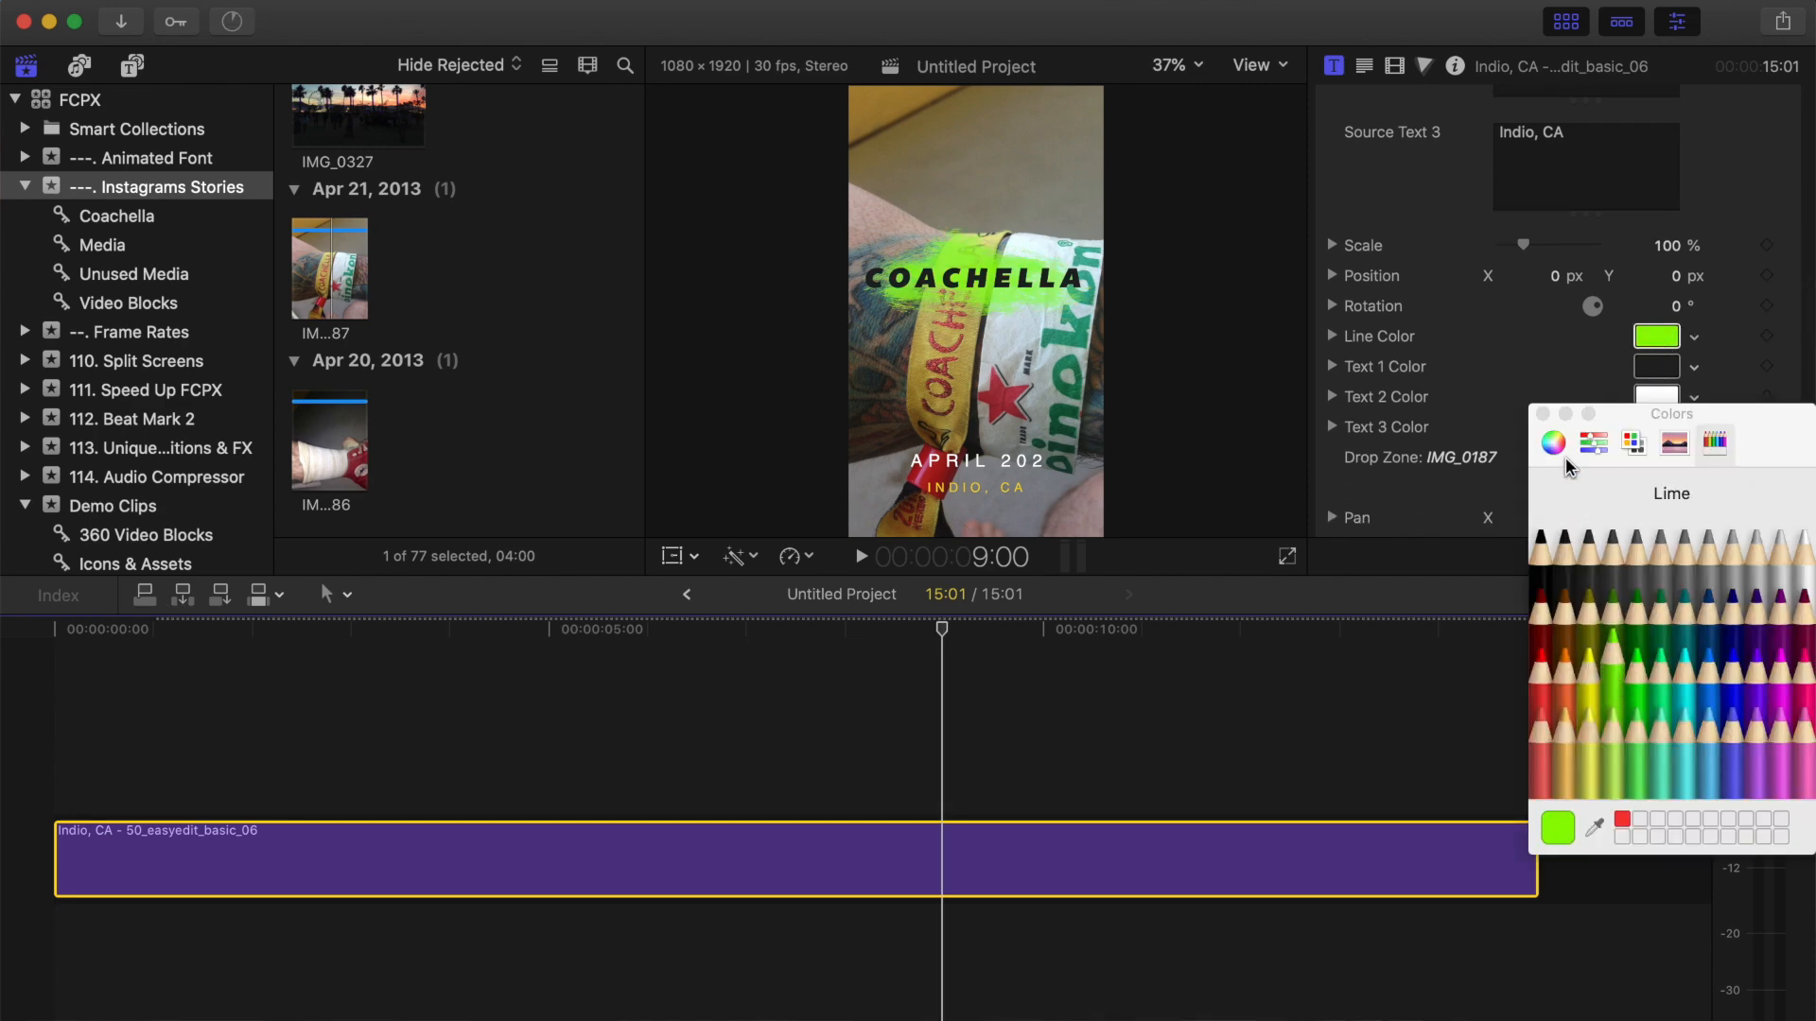
pyautogui.click(1542, 414)
# Set the title's Scale to 129% and its vertical Position to 17.7 px.
pyautogui.moveTo(1525, 246); pyautogui.dragTo(1534, 249)
pyautogui.moveTo(1381, 383); pyautogui.dragTo(1377, 380)
pyautogui.moveTo(1597, 424)
pyautogui.mouseDown()
pyautogui.moveTo(1597, 398)
pyautogui.moveTo(1605, 435)
pyautogui.mouseUp()
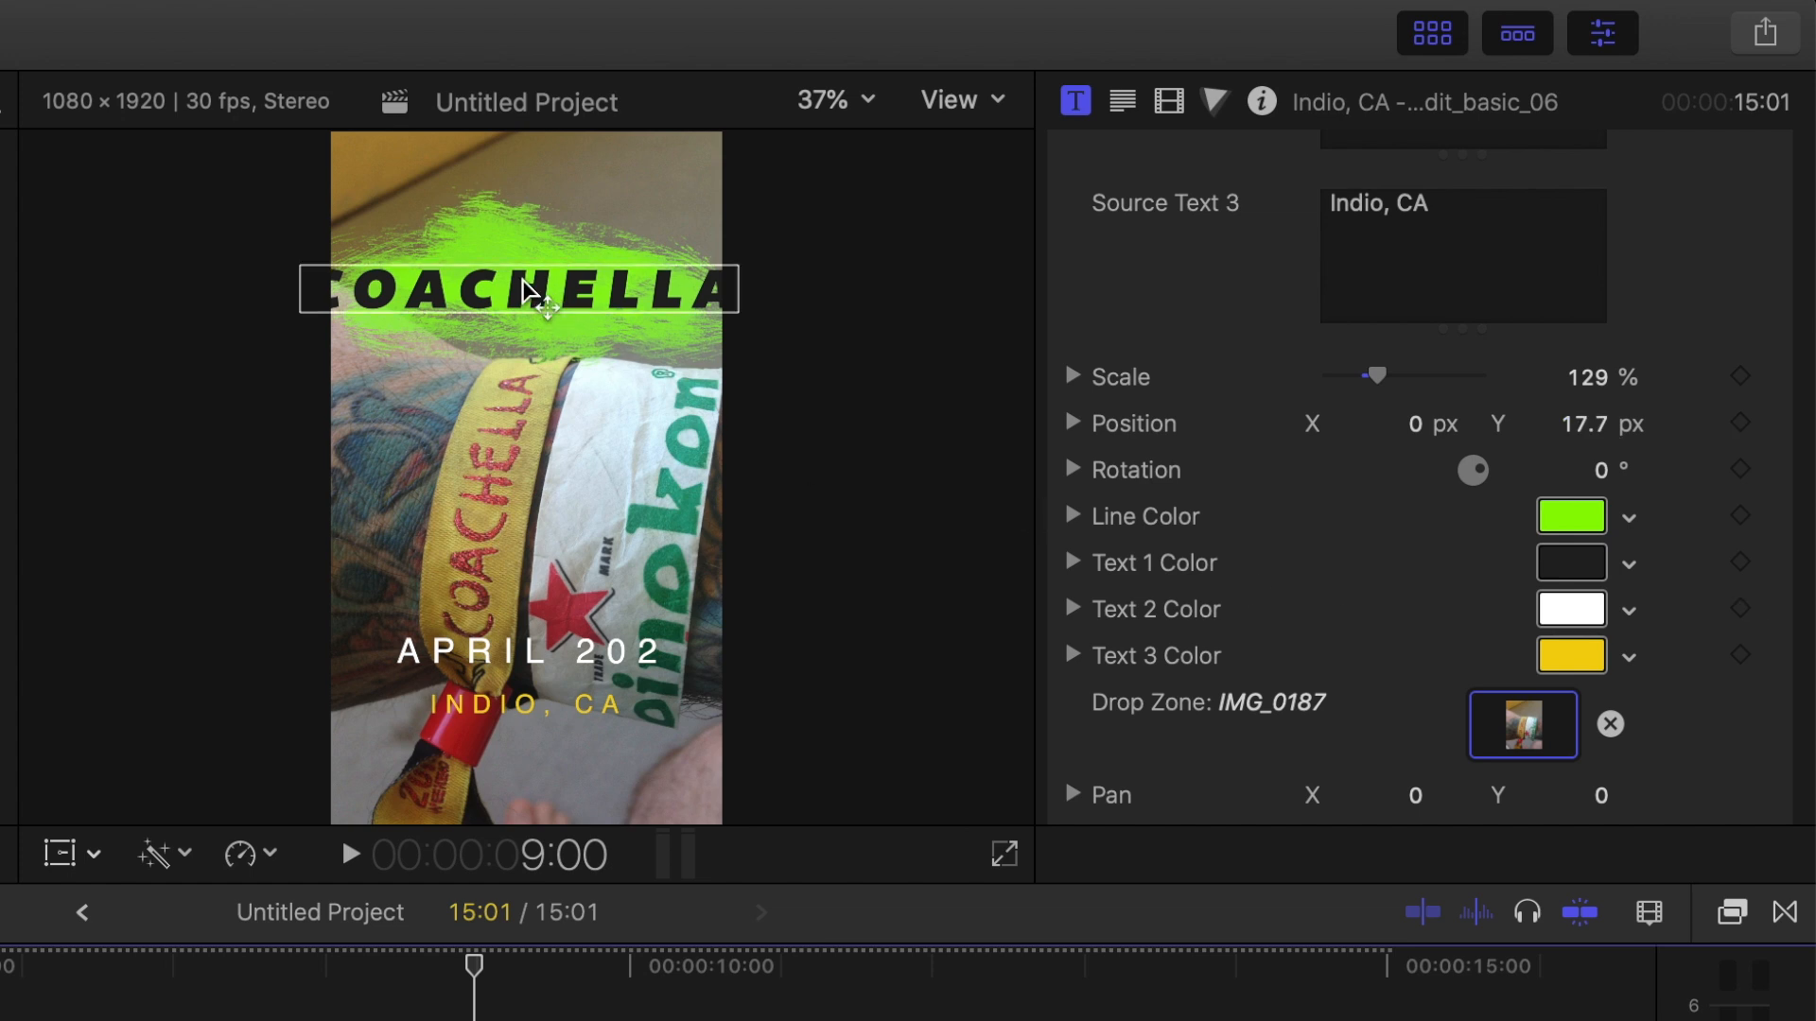
# Set the COACHELLA text size to 89 and correct Source Text 2 to April 2020.
pyautogui.click(529, 289)
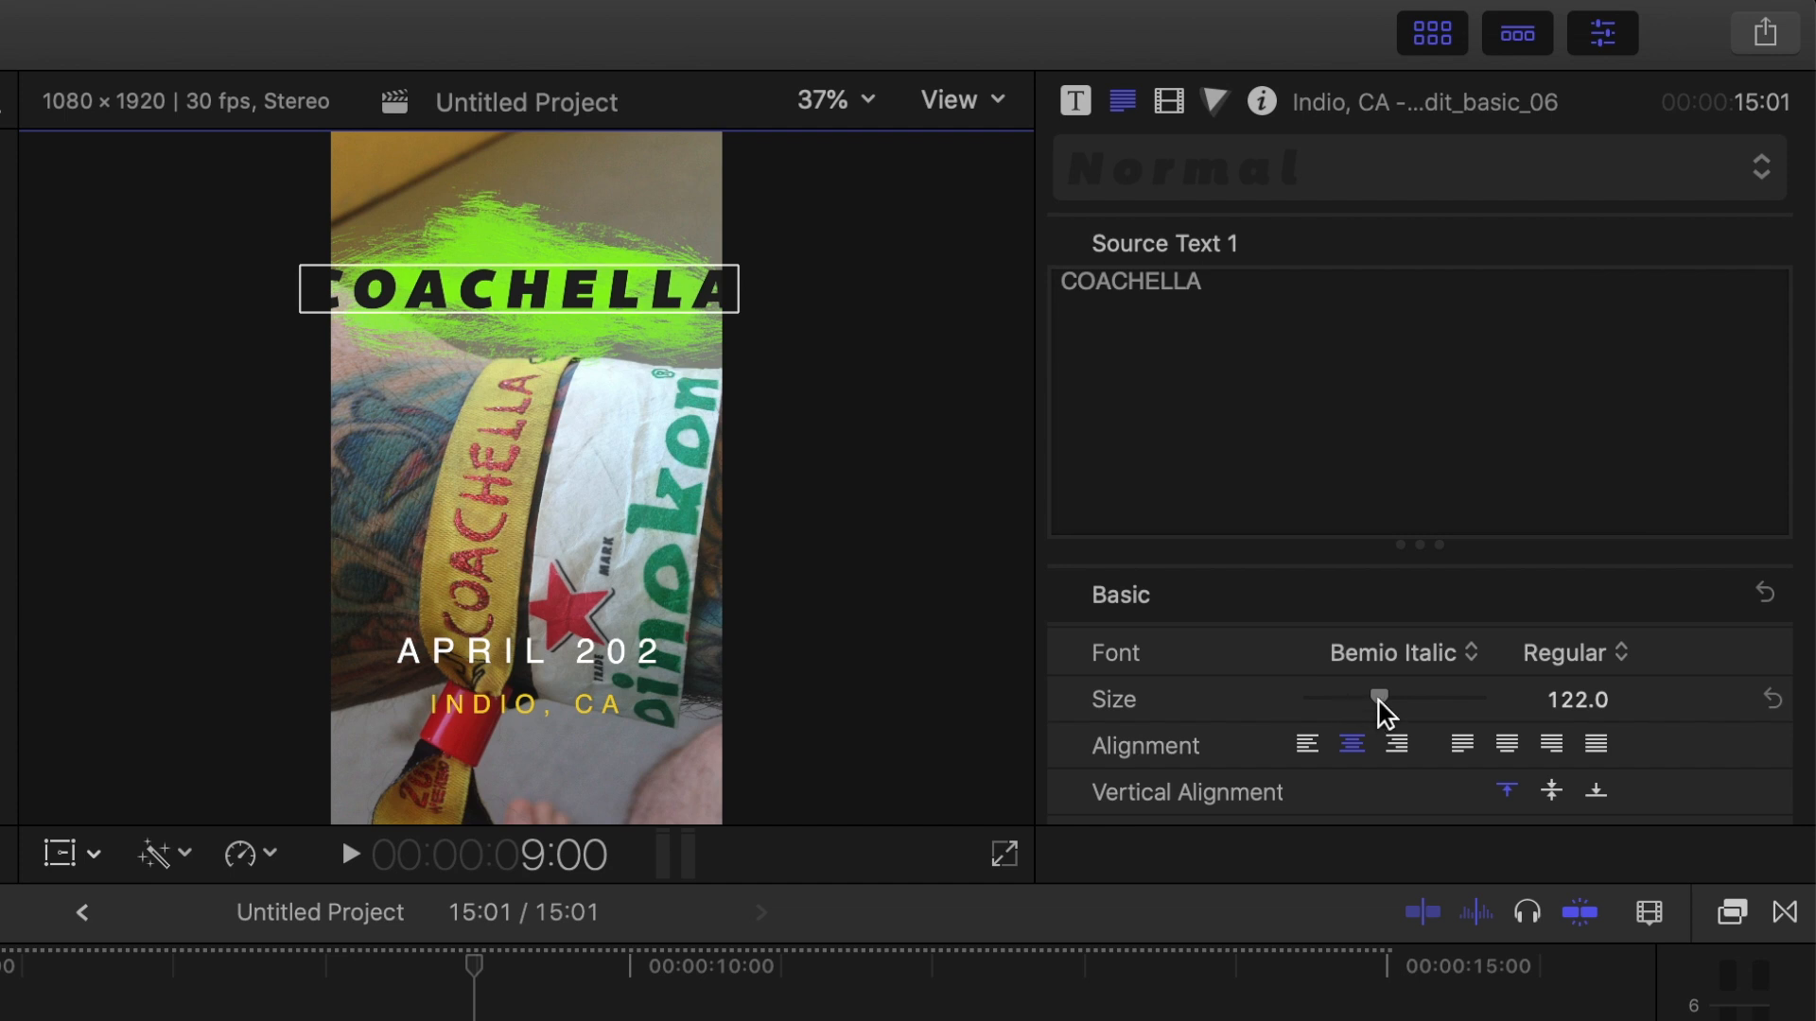
pyautogui.moveTo(1379, 702); pyautogui.dragTo(1364, 701)
pyautogui.scroll(-5, 1654, 722)
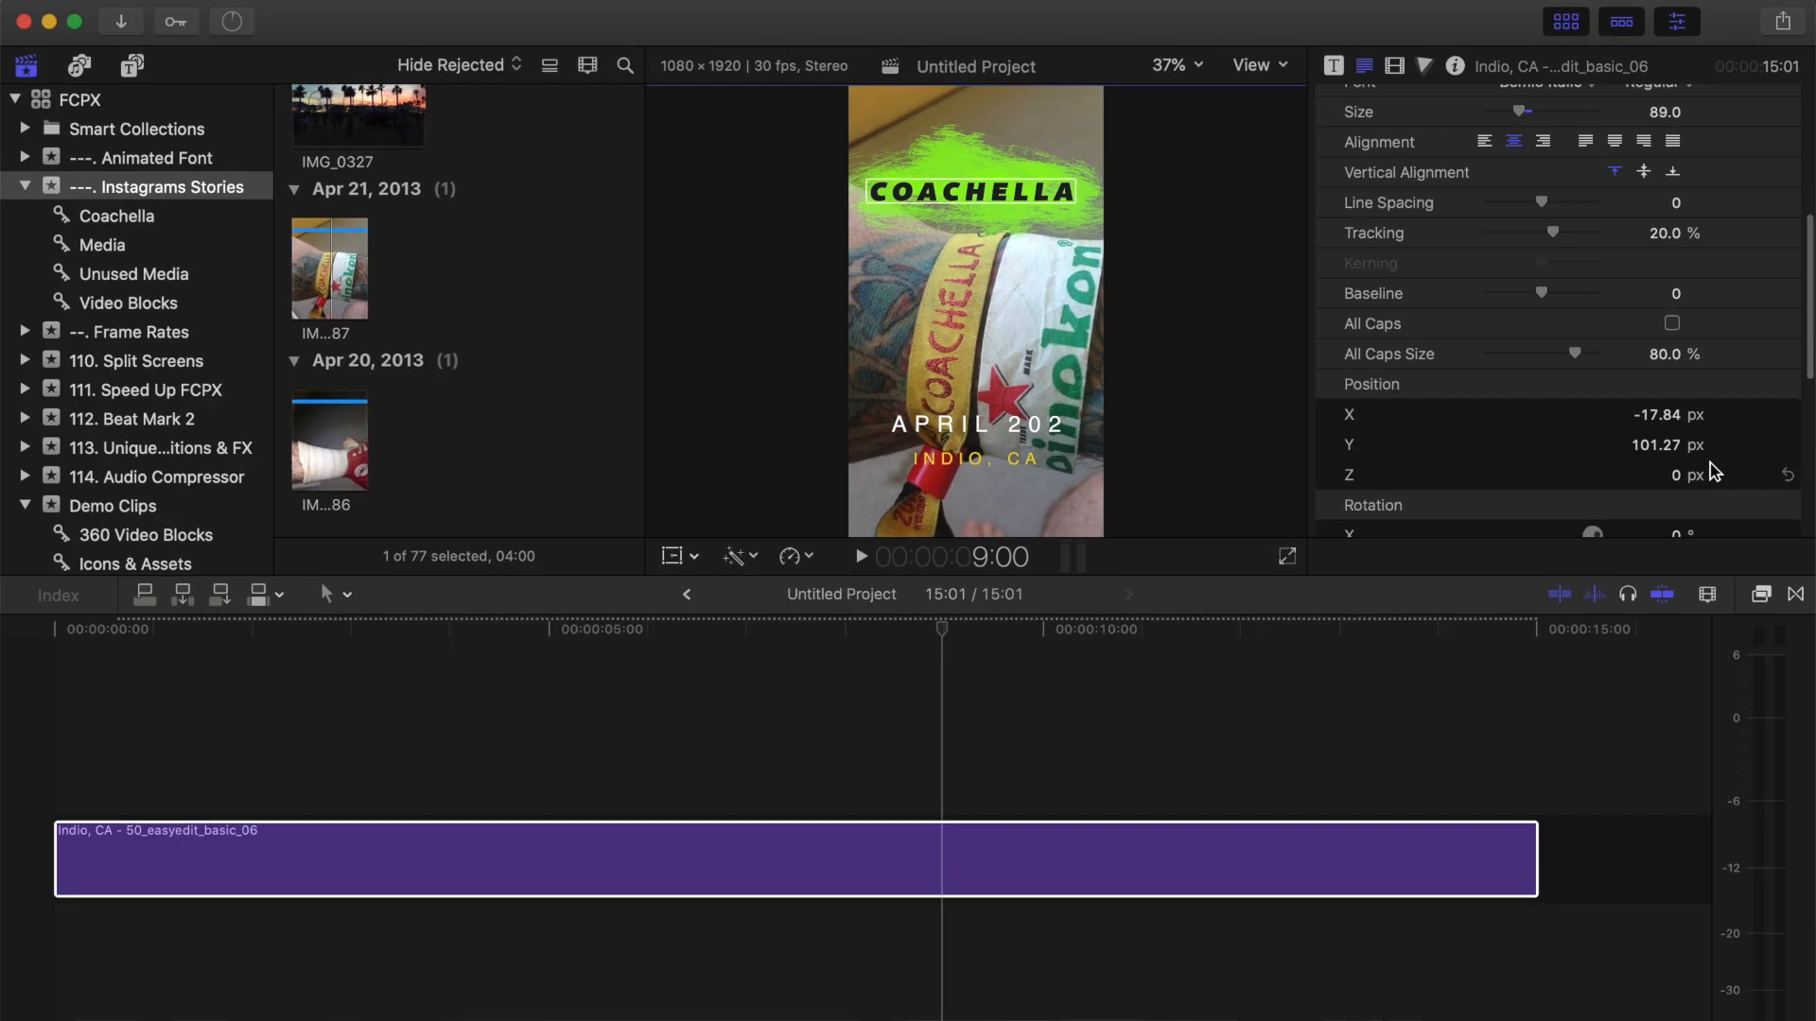
pyautogui.scroll(5, 1710, 489)
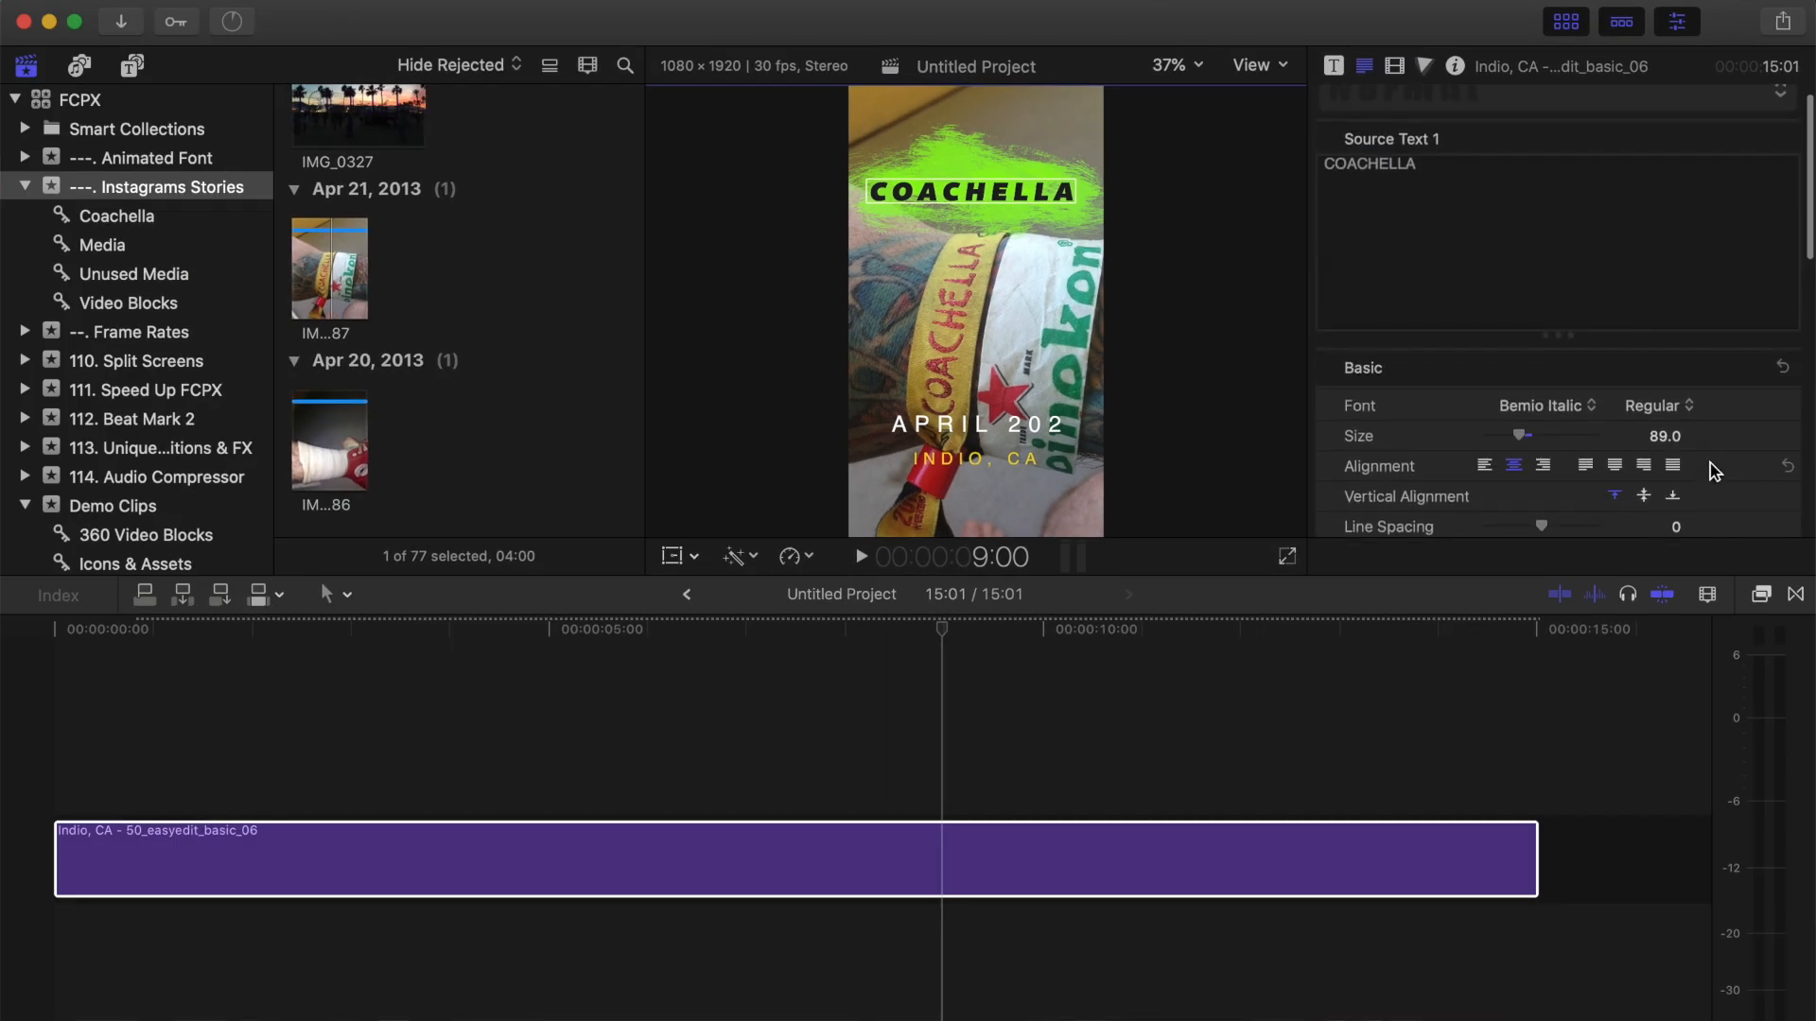
pyautogui.click(1334, 67)
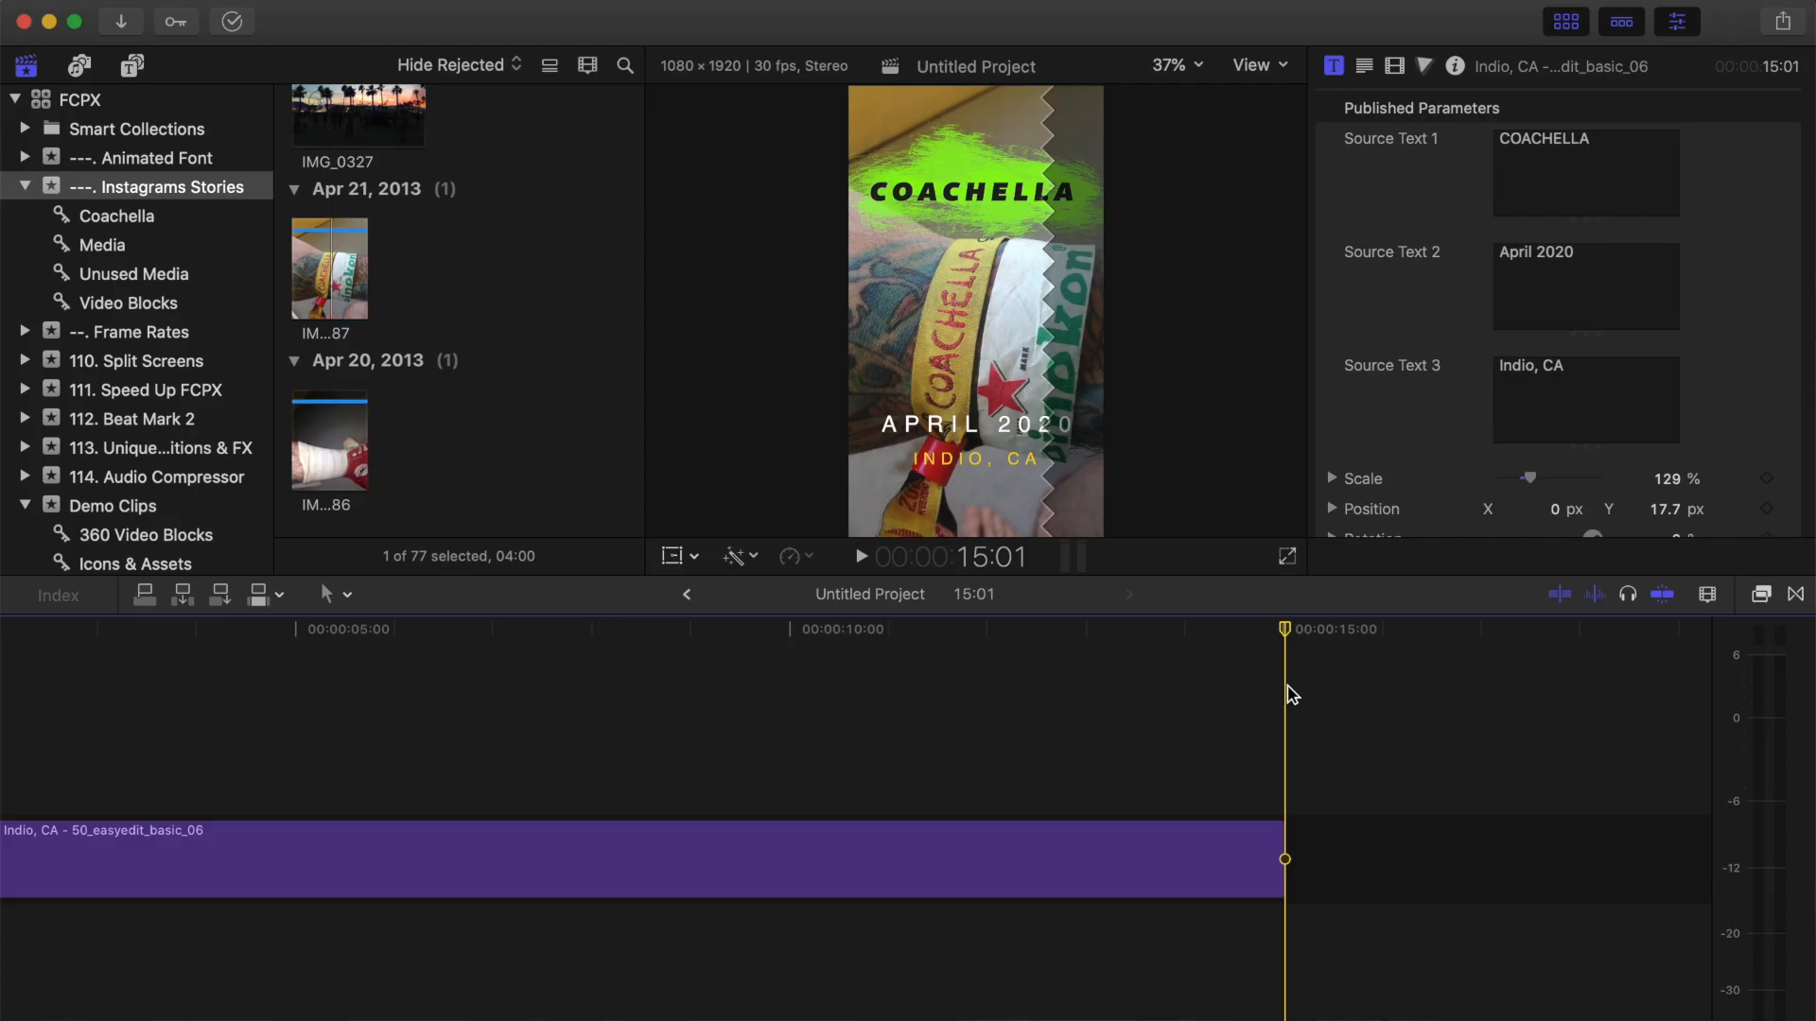
# Append the 50_easyedit_video_01 title from the 110_Video category to the end of the timeline.
pyautogui.click(132, 66)
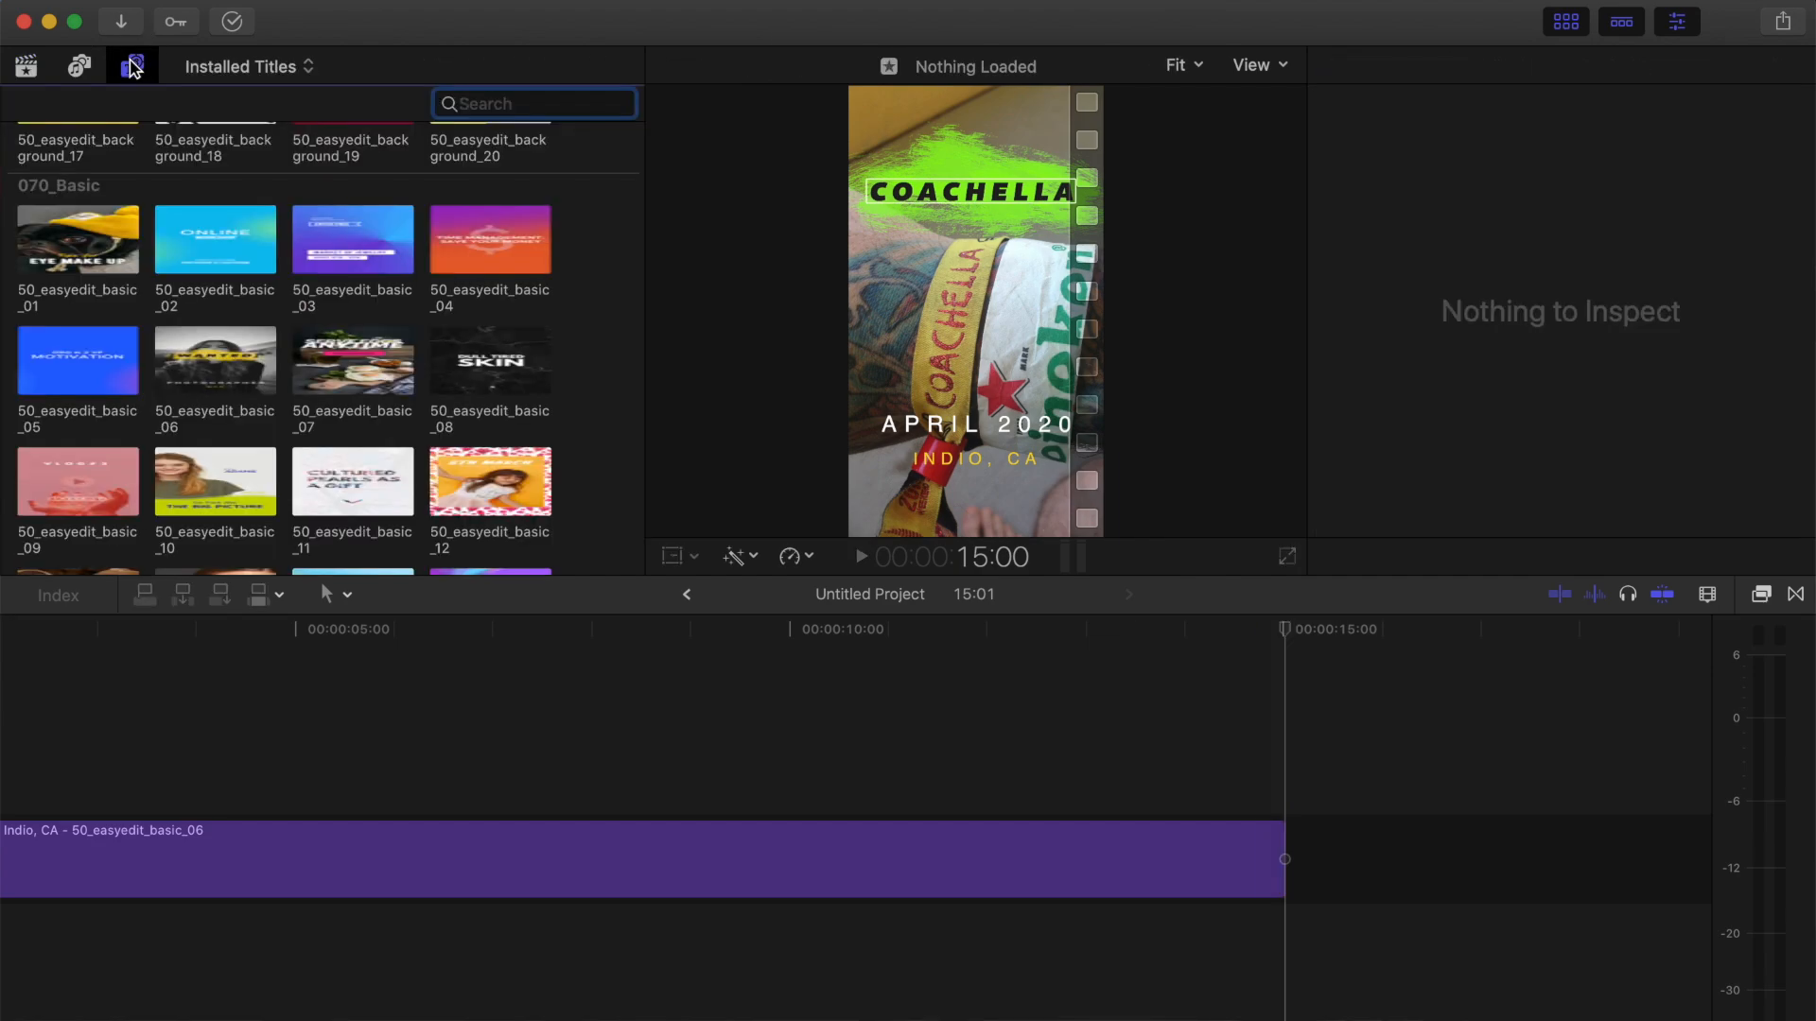
pyautogui.scroll(-8, 208, 180)
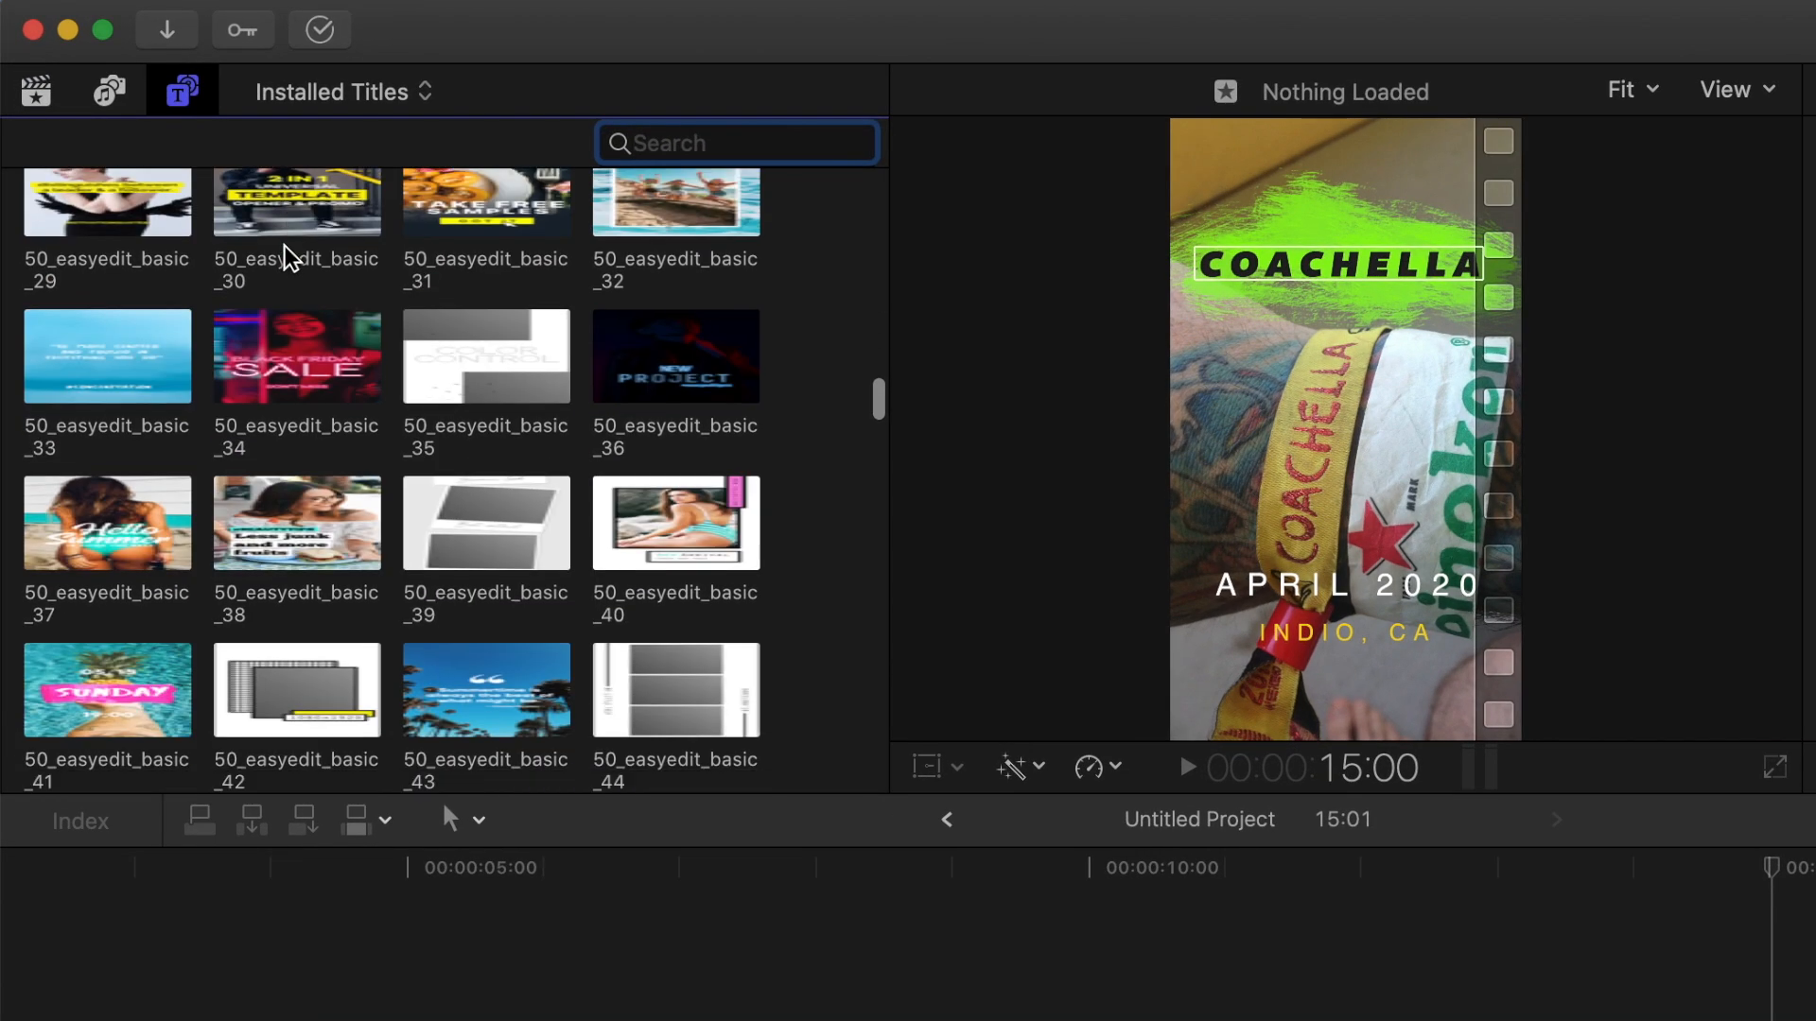
pyautogui.scroll(-20, 285, 254)
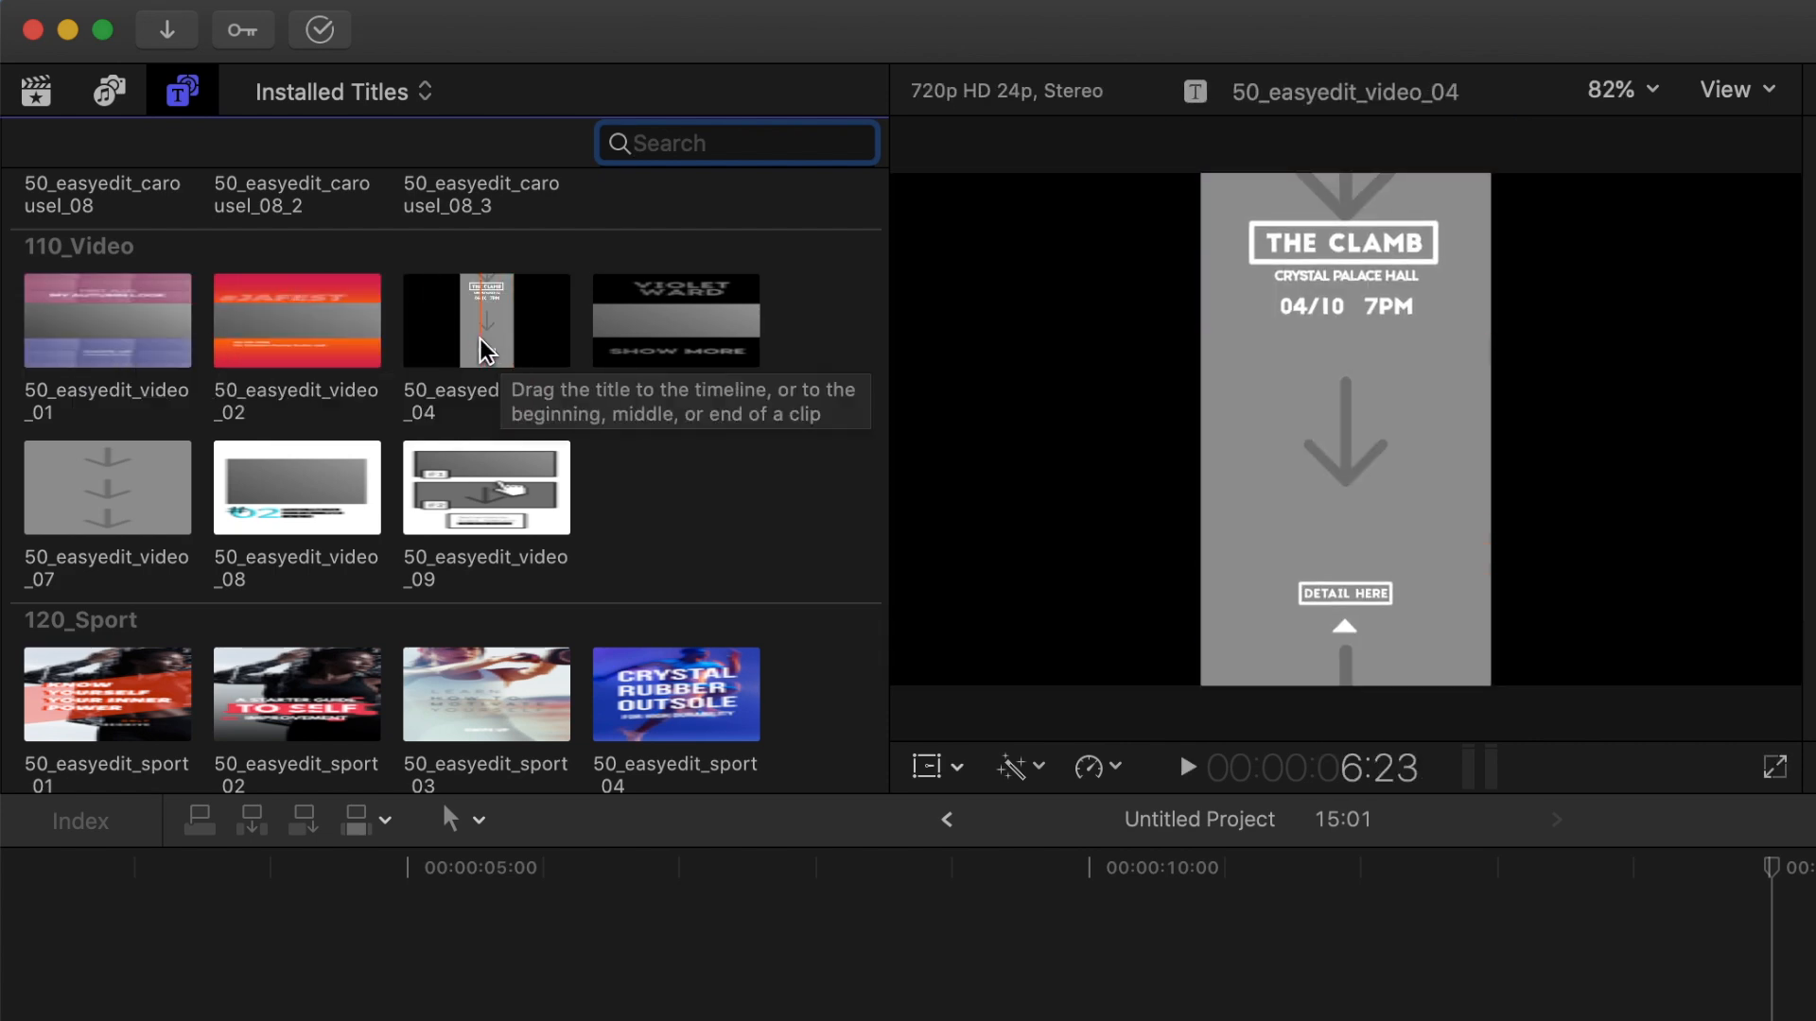
pyautogui.click(126, 324)
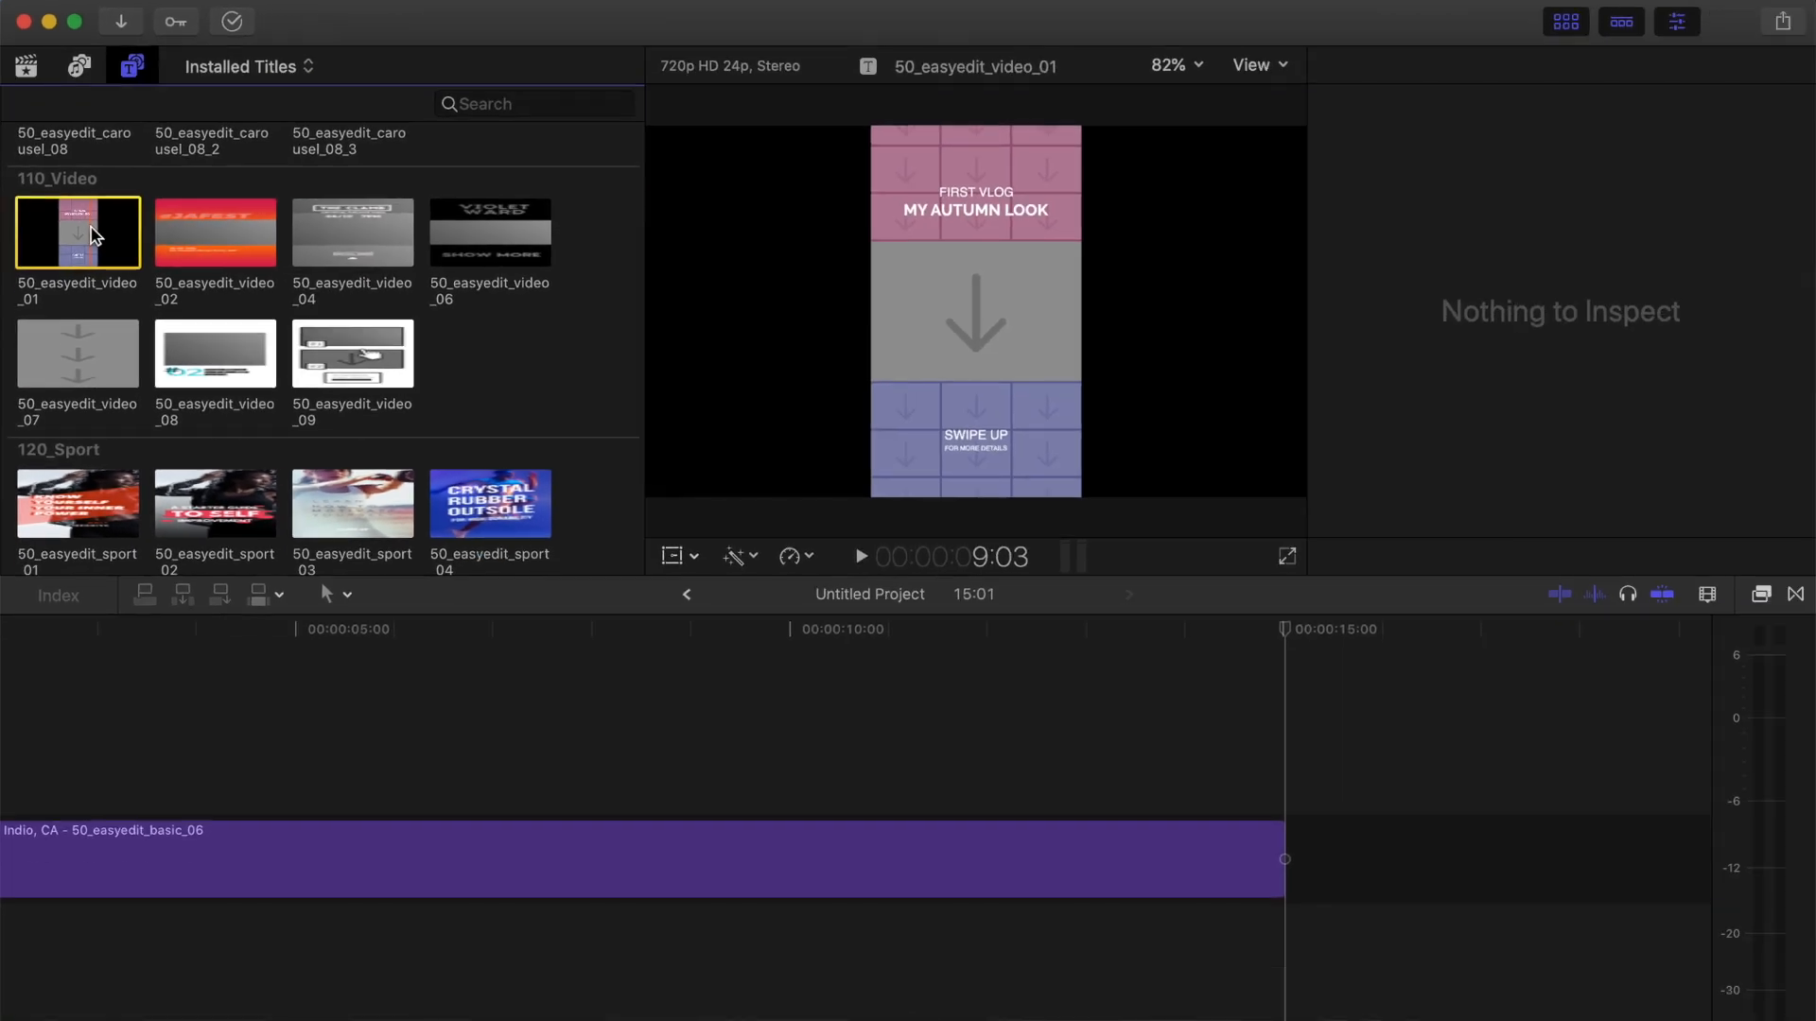
pyautogui.press('e')
pyautogui.click(870, 908)
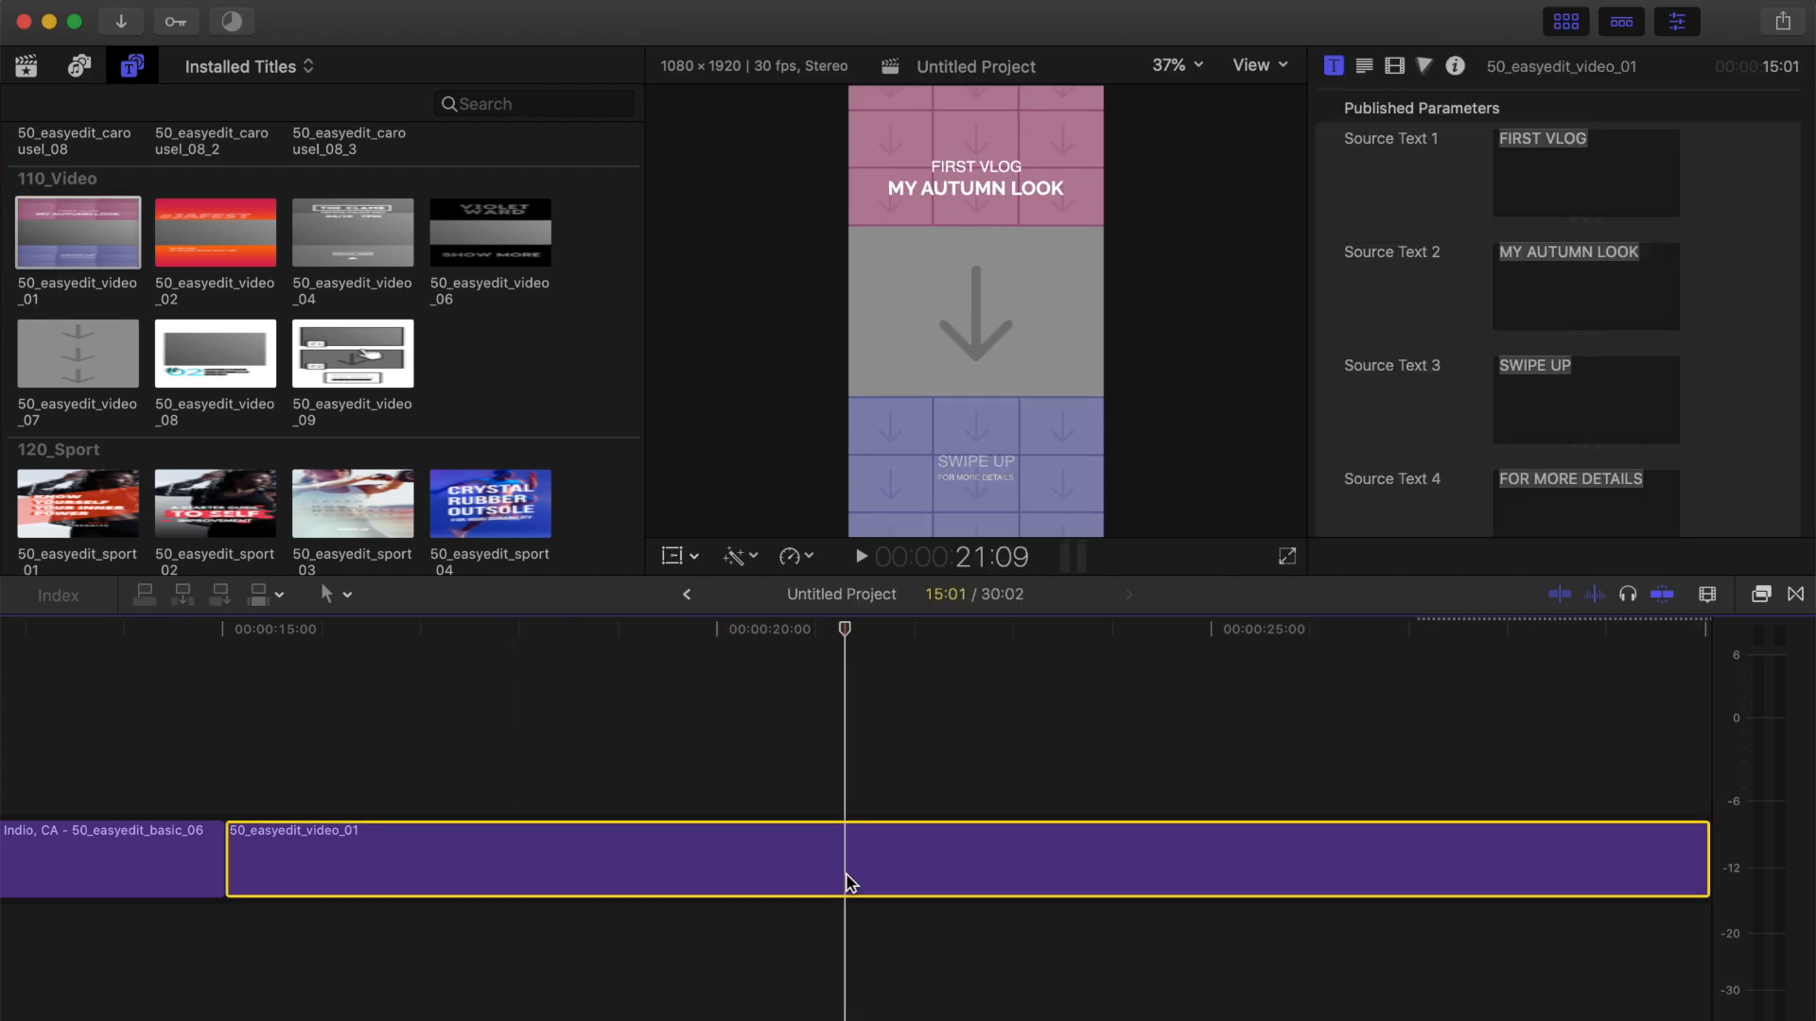
# Fill the 50_easyedit_video_01 title's drop zone with the roller-skater clip dated Jan 16, 2020.
pyautogui.scroll(-6, 1745, 359)
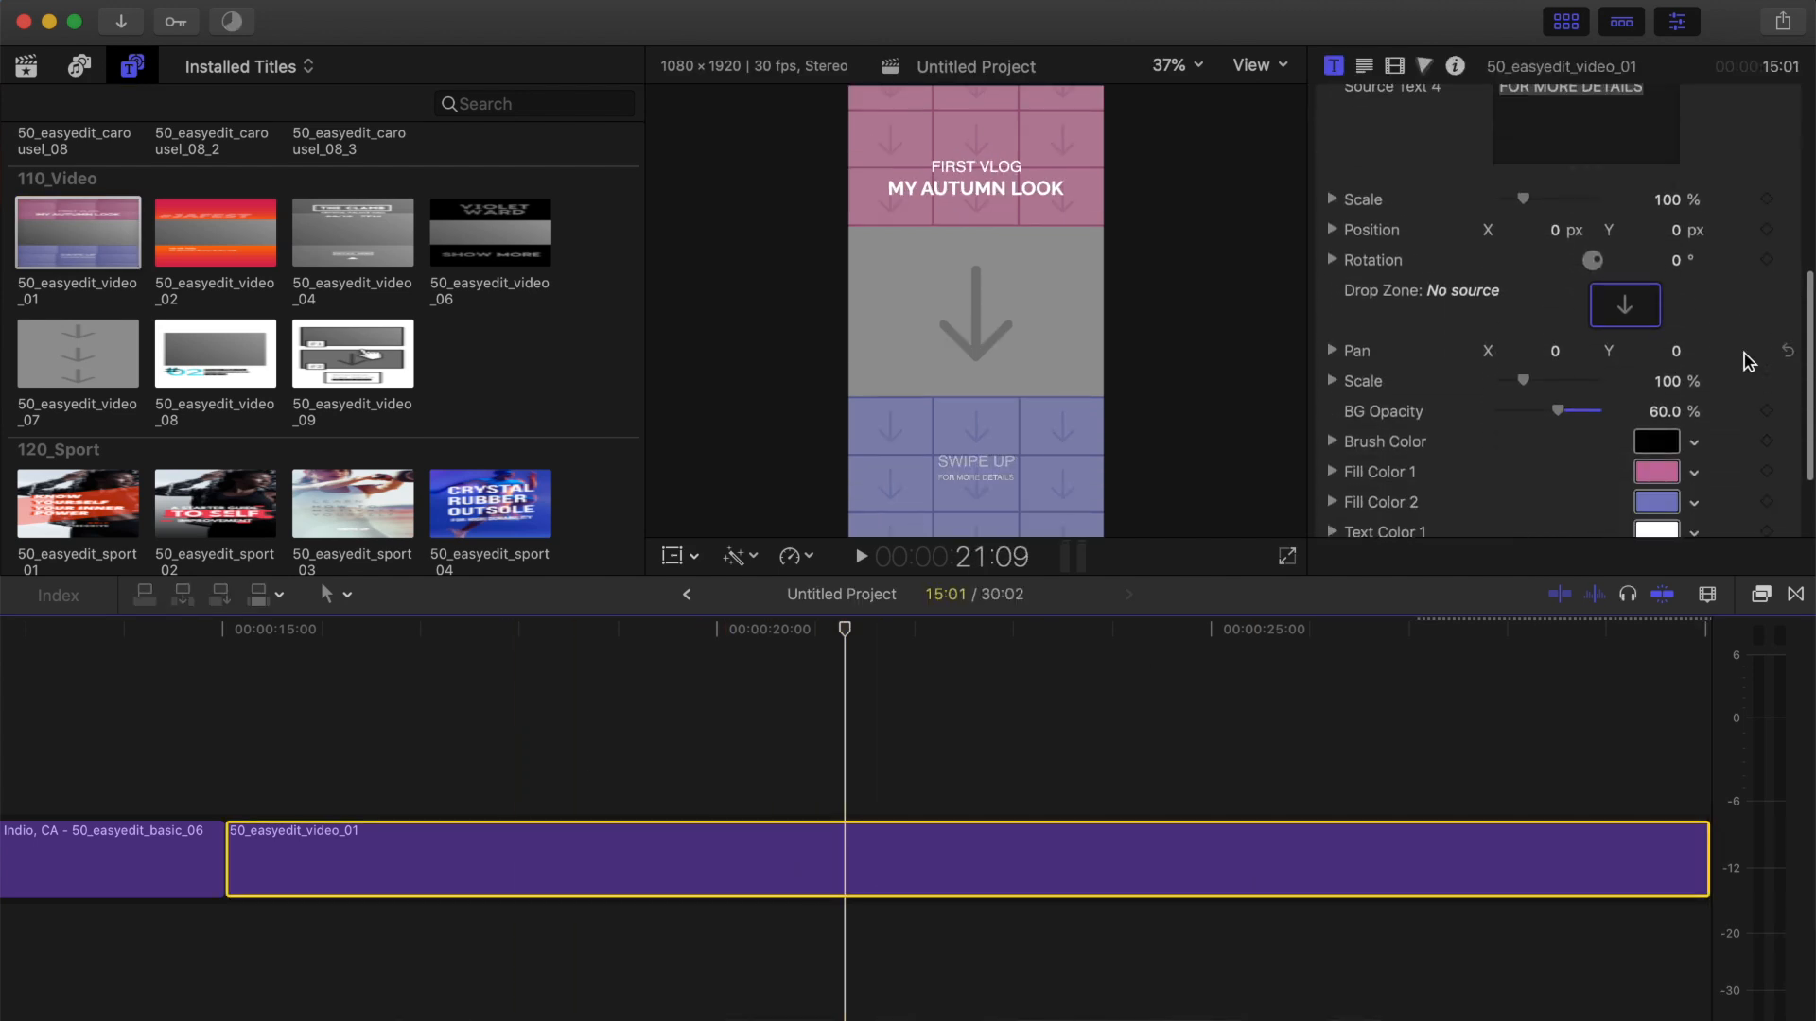
pyautogui.click(1627, 304)
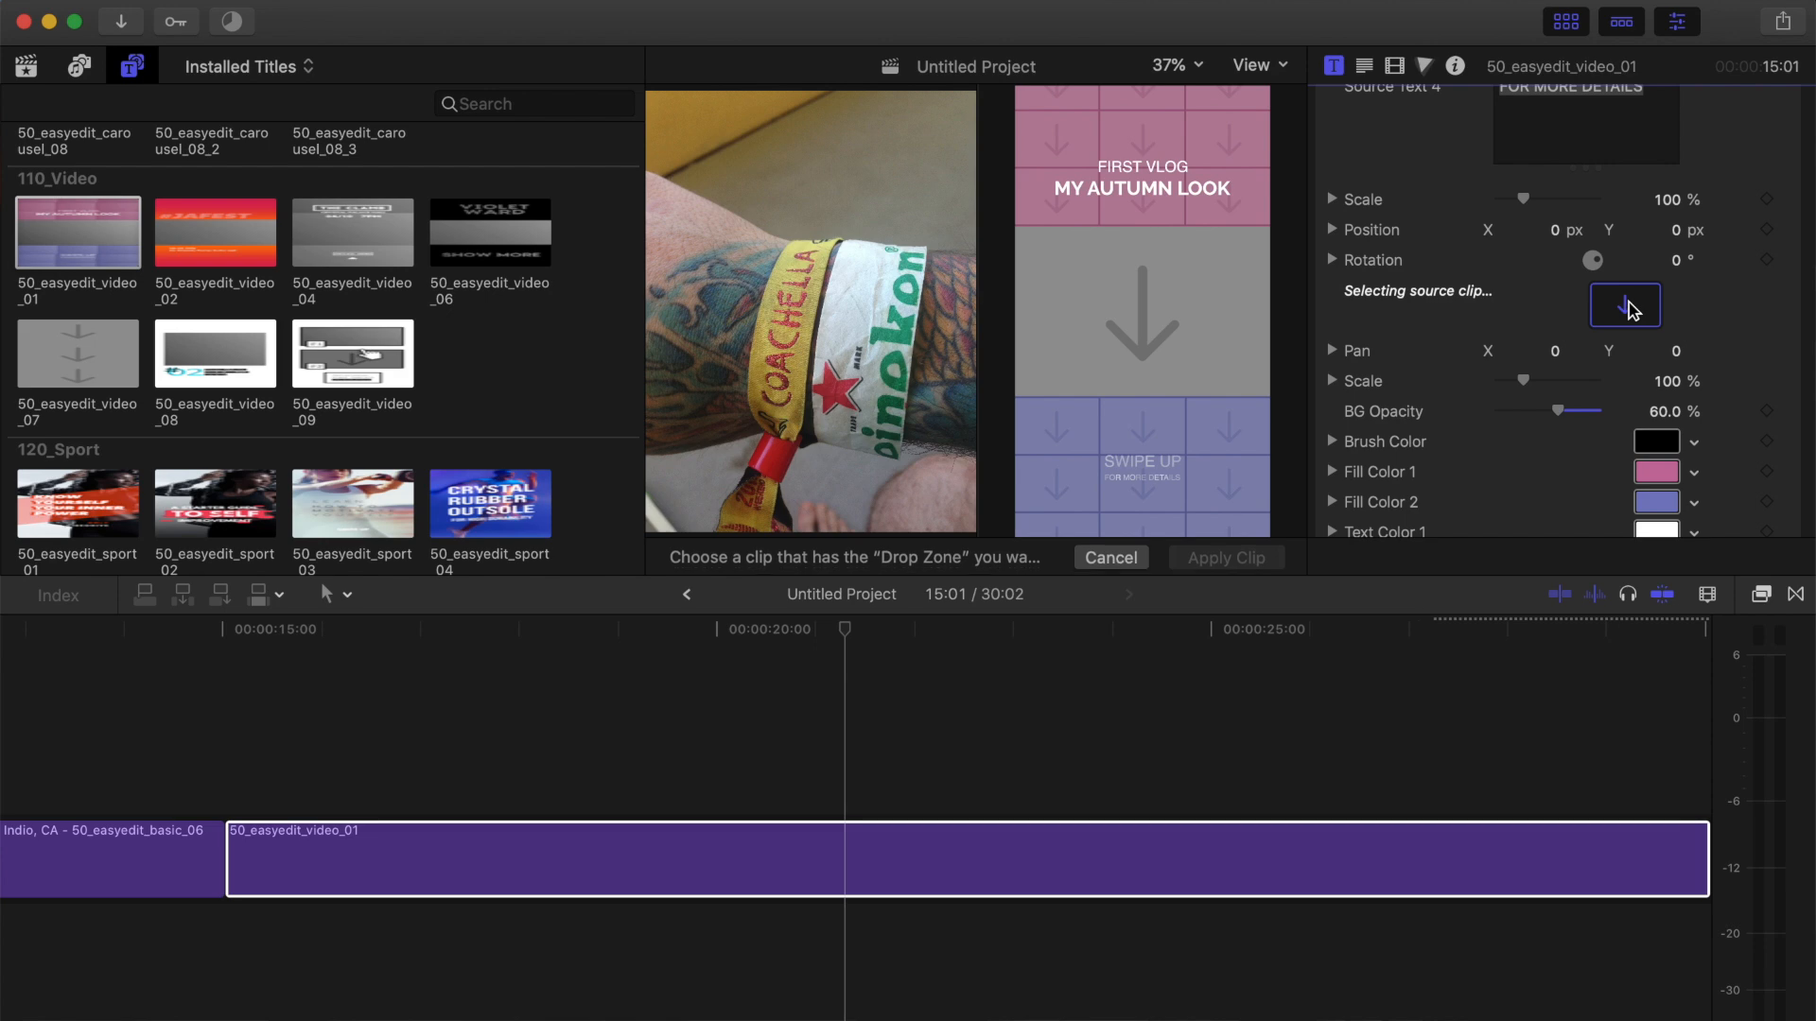
pyautogui.click(27, 68)
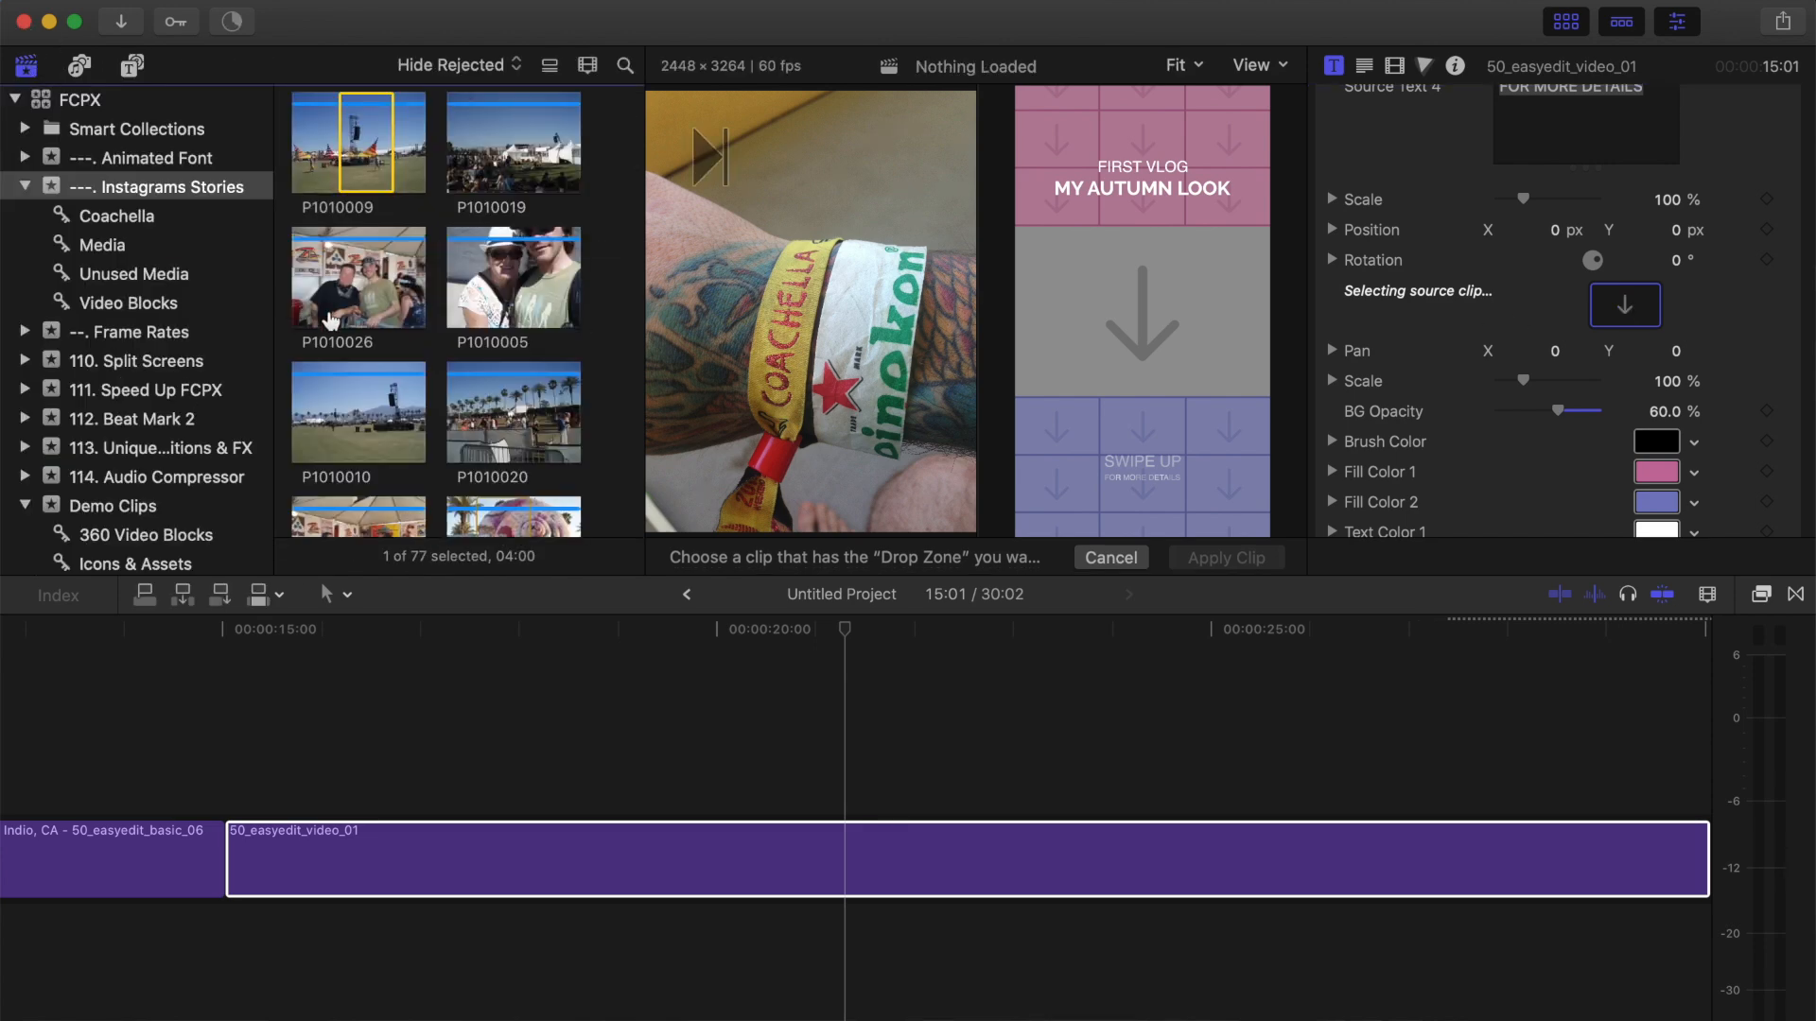
pyautogui.scroll(10, 331, 320)
pyautogui.scroll(-5, 350, 398)
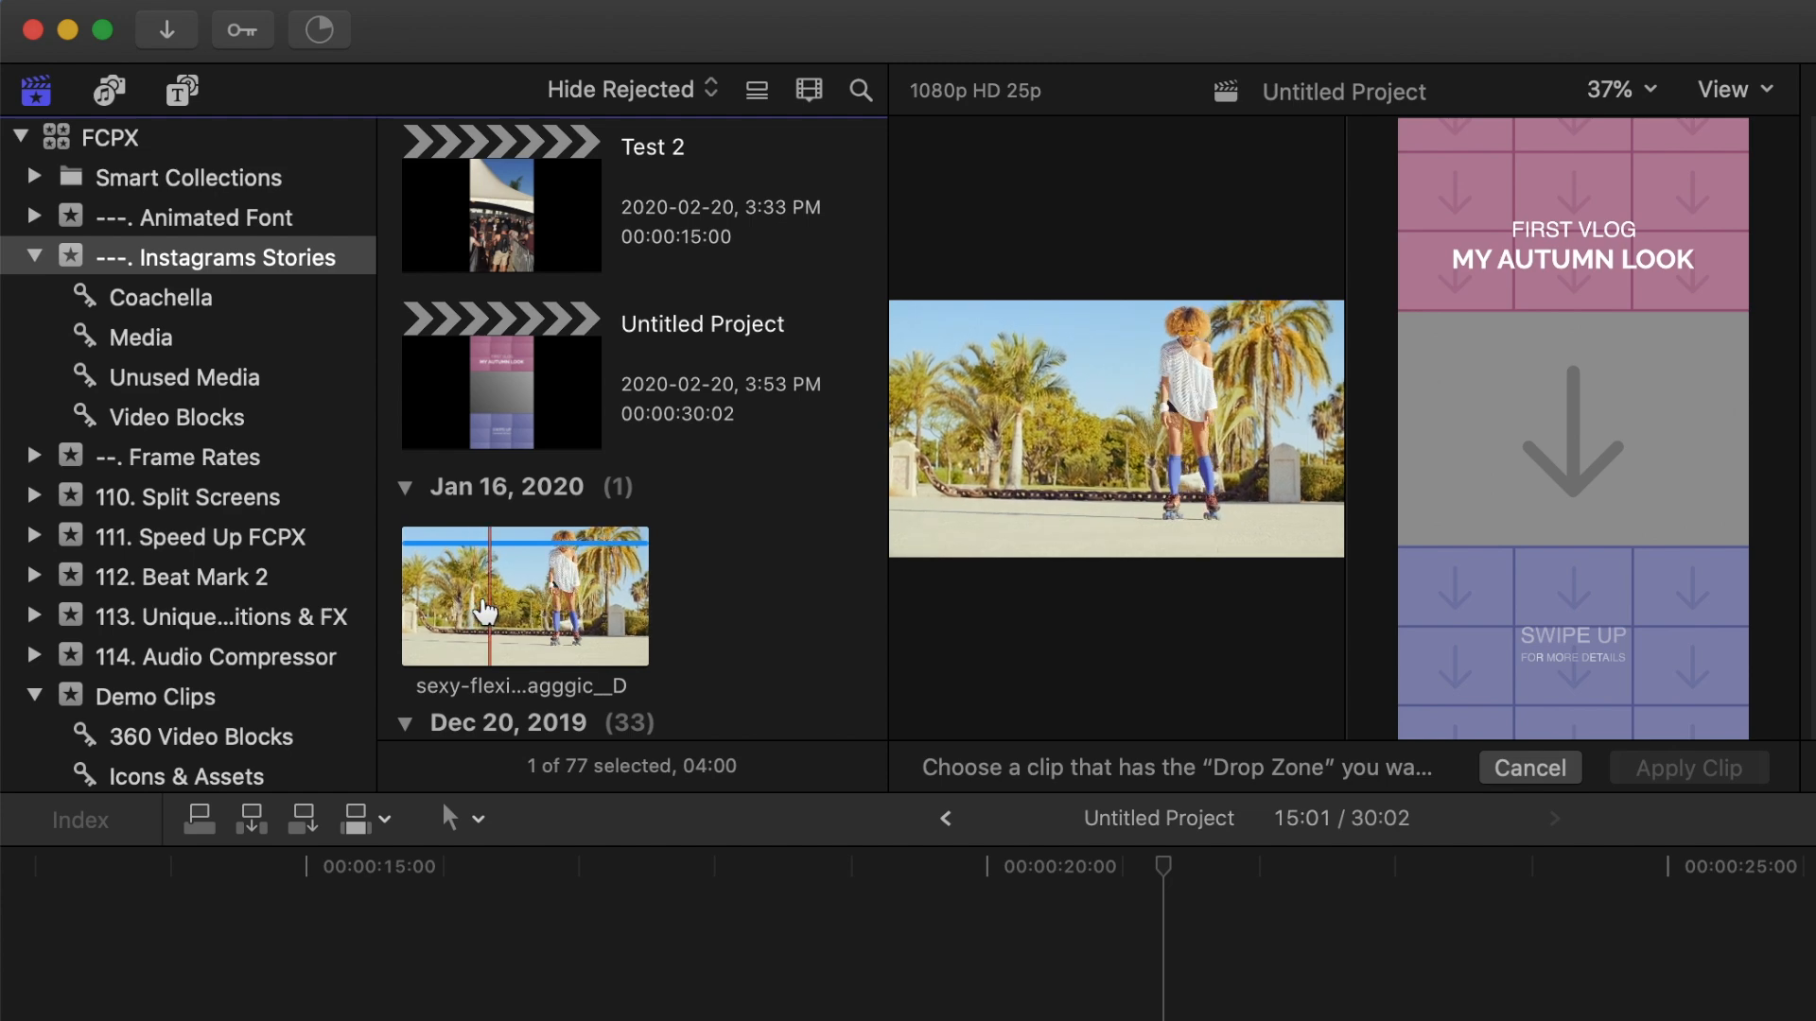
pyautogui.click(484, 613)
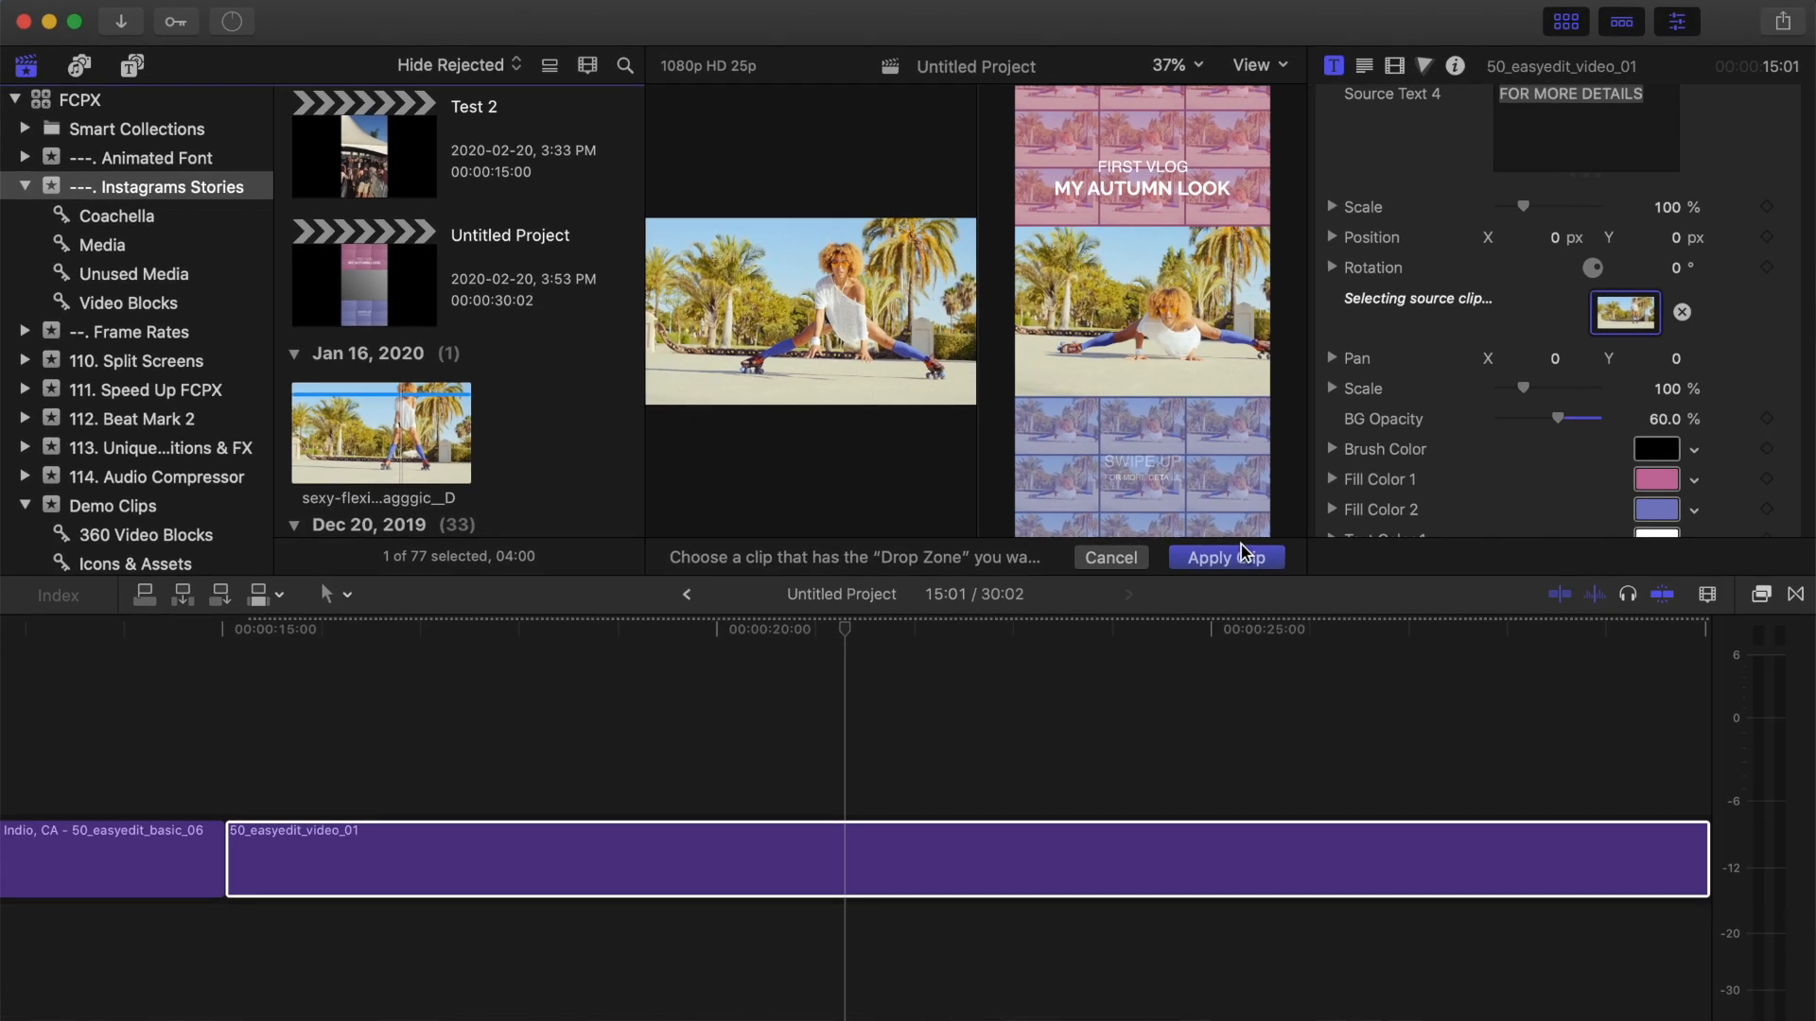
pyautogui.click(1245, 556)
# Set the title's Source Text 1 to Final Cut Pro and Source Text 2 to 4UP SPLIT SCREENS.
pyautogui.click(848, 860)
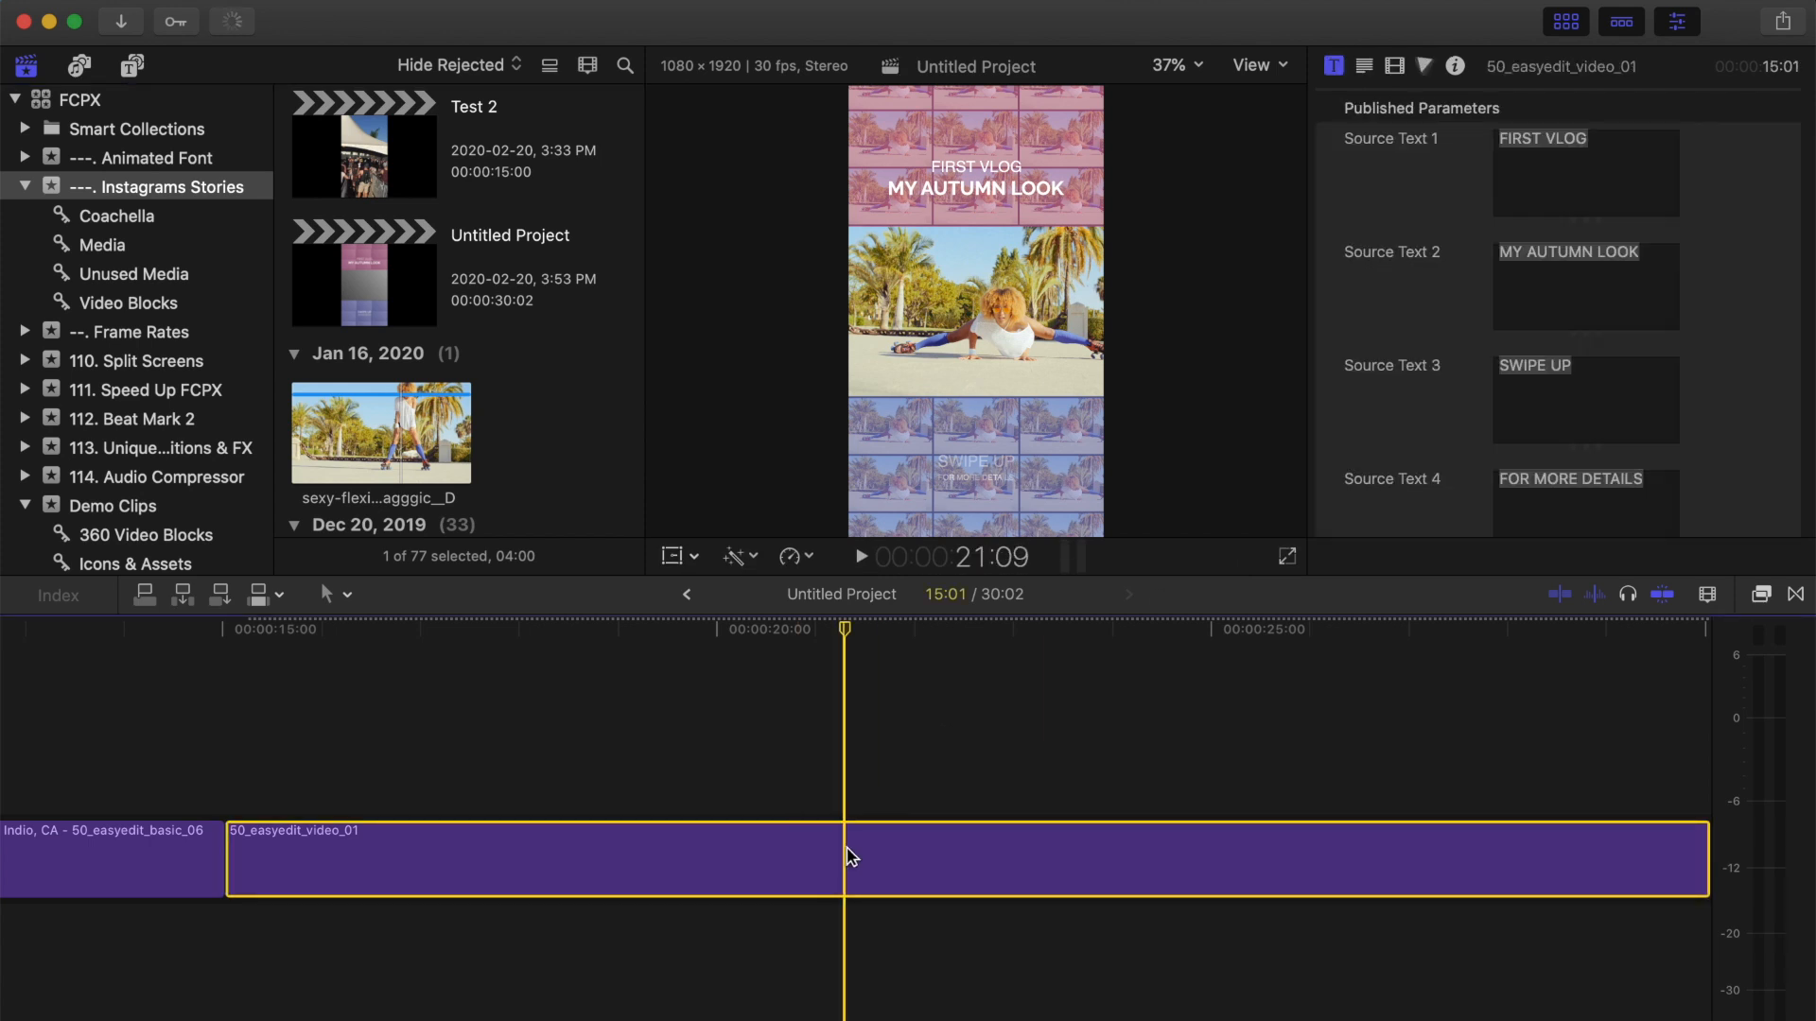
pyautogui.tripleClick(1556, 148)
pyautogui.write('Final Cut Pro')
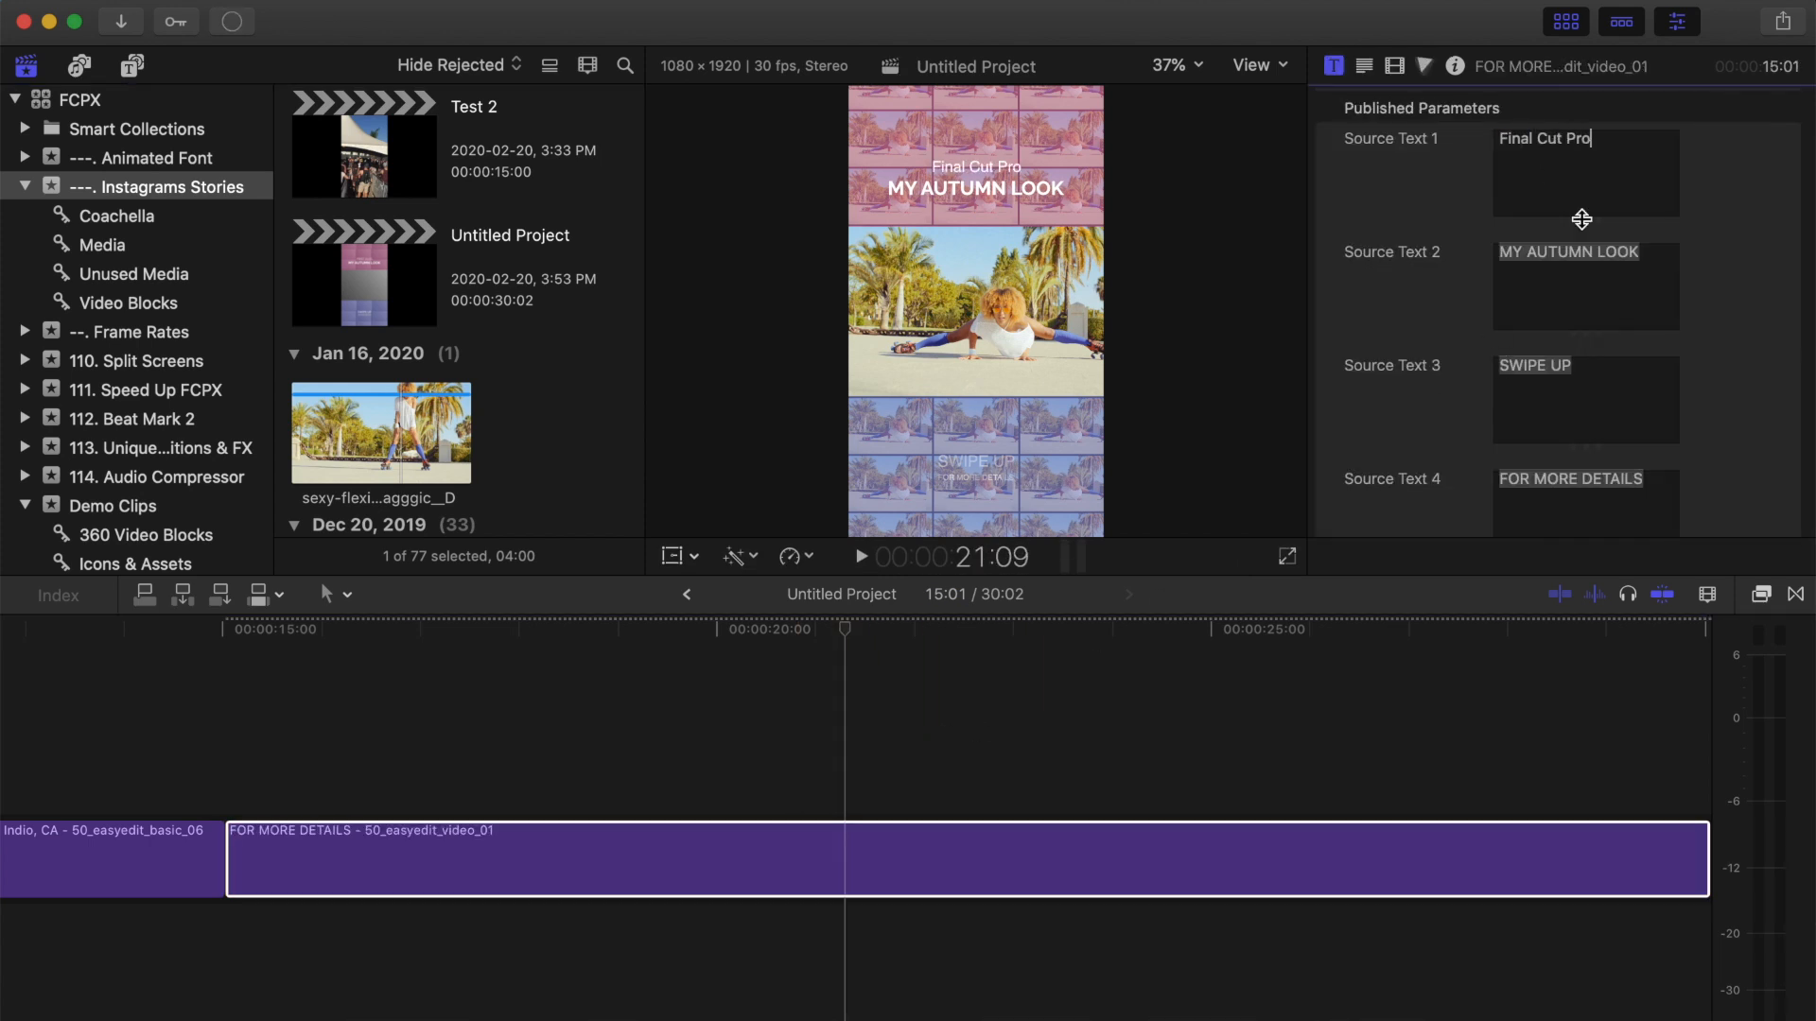
pyautogui.tripleClick(1578, 252)
pyautogui.write('4UP SPLIT SCREENS')
# Change the face color of the Final Cut Pro and 4UP SPLIT SCREENS text lines to black.
pyautogui.click(993, 173)
pyautogui.click(1363, 66)
pyautogui.scroll(-10, 1540, 458)
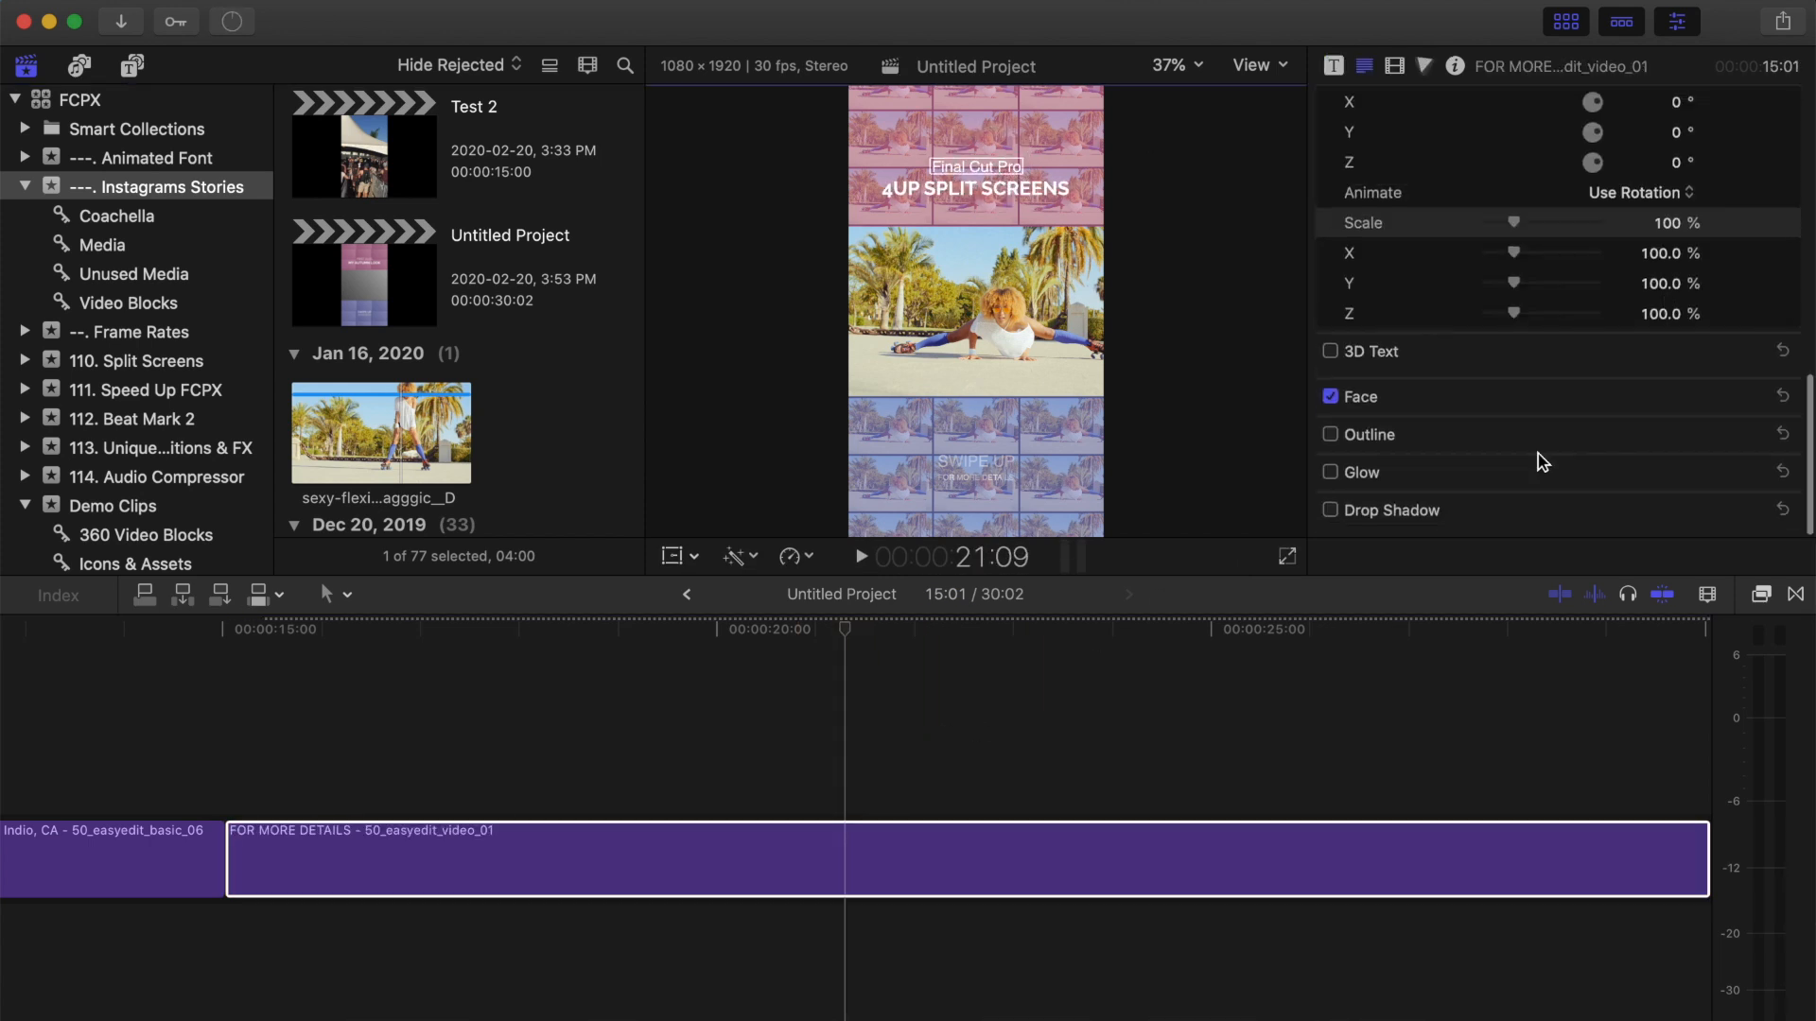
pyautogui.click(1750, 408)
pyautogui.click(1656, 470)
pyautogui.click(1541, 535)
pyautogui.click(1534, 413)
pyautogui.click(1656, 470)
pyautogui.click(1541, 534)
pyautogui.click(1534, 413)
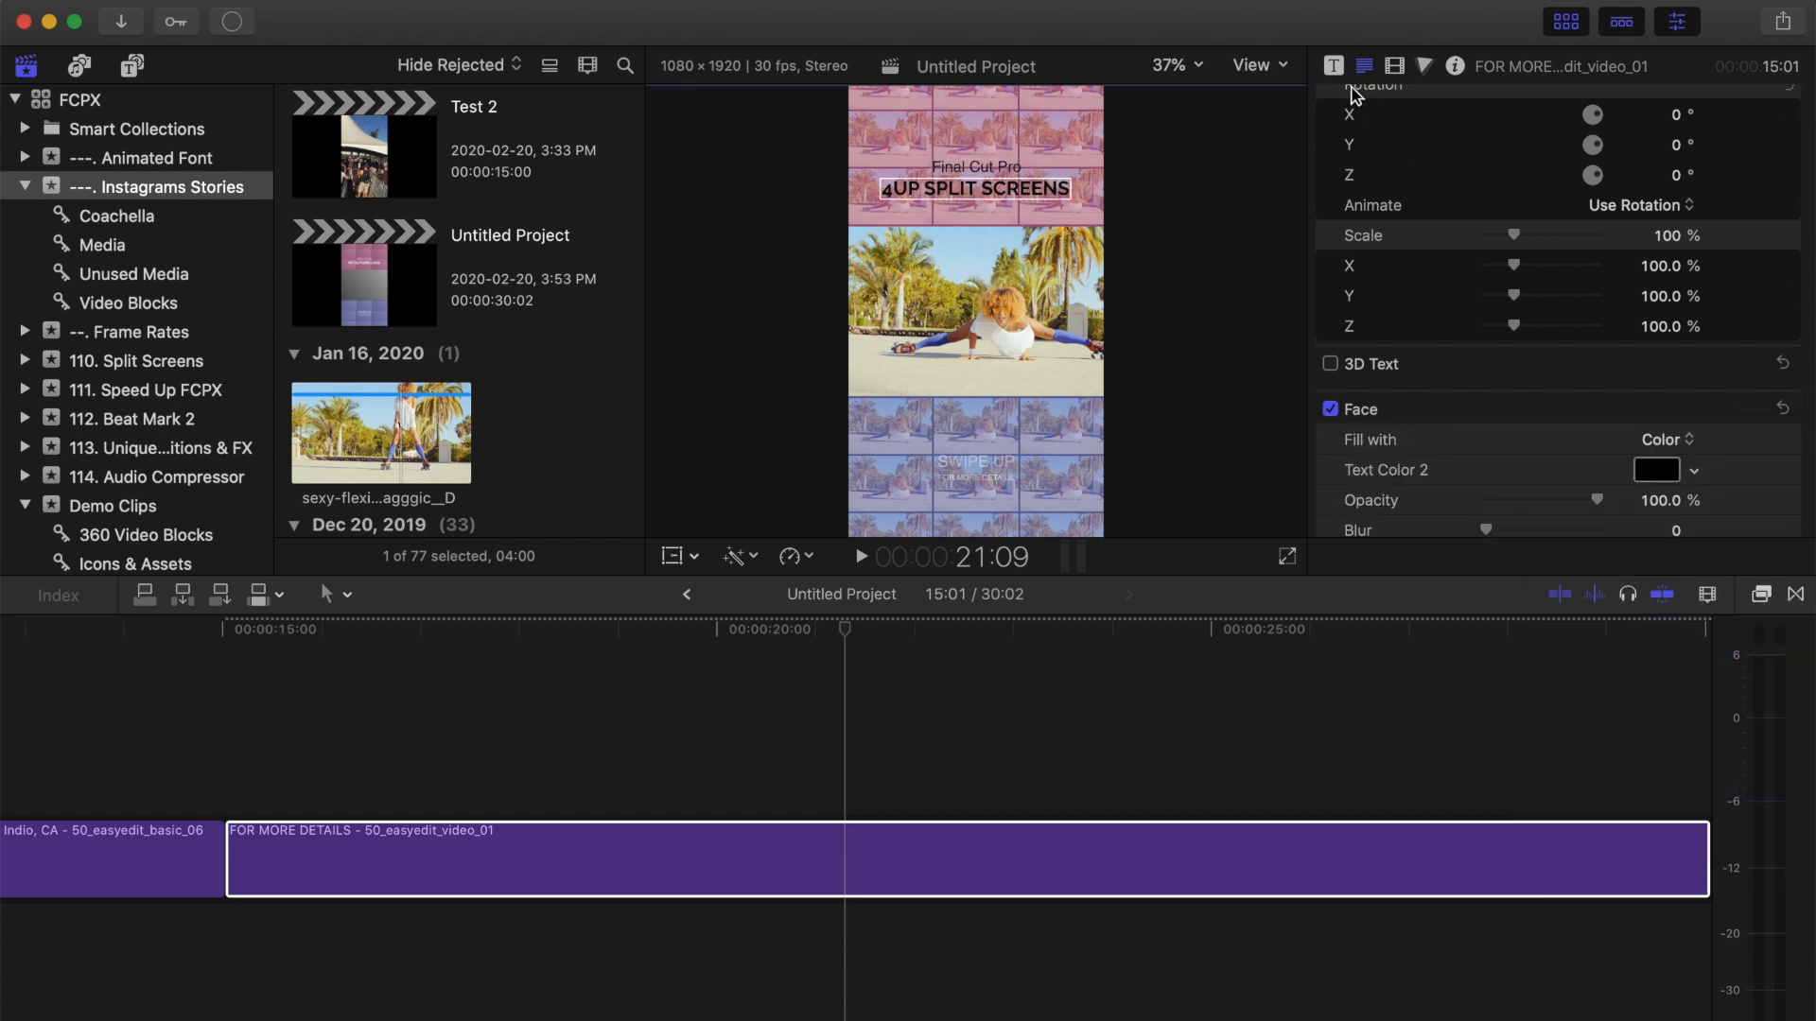
# Enlarge the drop zone footage slightly with its Scale and shift its horizontal Pan.
pyautogui.click(1334, 66)
pyautogui.scroll(-5, 1526, 340)
pyautogui.moveTo(1523, 333); pyautogui.dragTo(1533, 333)
pyautogui.moveTo(1555, 301); pyautogui.dragTo(1555, 322)
# Pick new colors for the title's Fill Color 1 and Fill Color 2.
pyautogui.click(1653, 424)
pyautogui.click(1540, 605)
pyautogui.click(1542, 414)
pyautogui.click(1656, 452)
pyautogui.click(1542, 414)
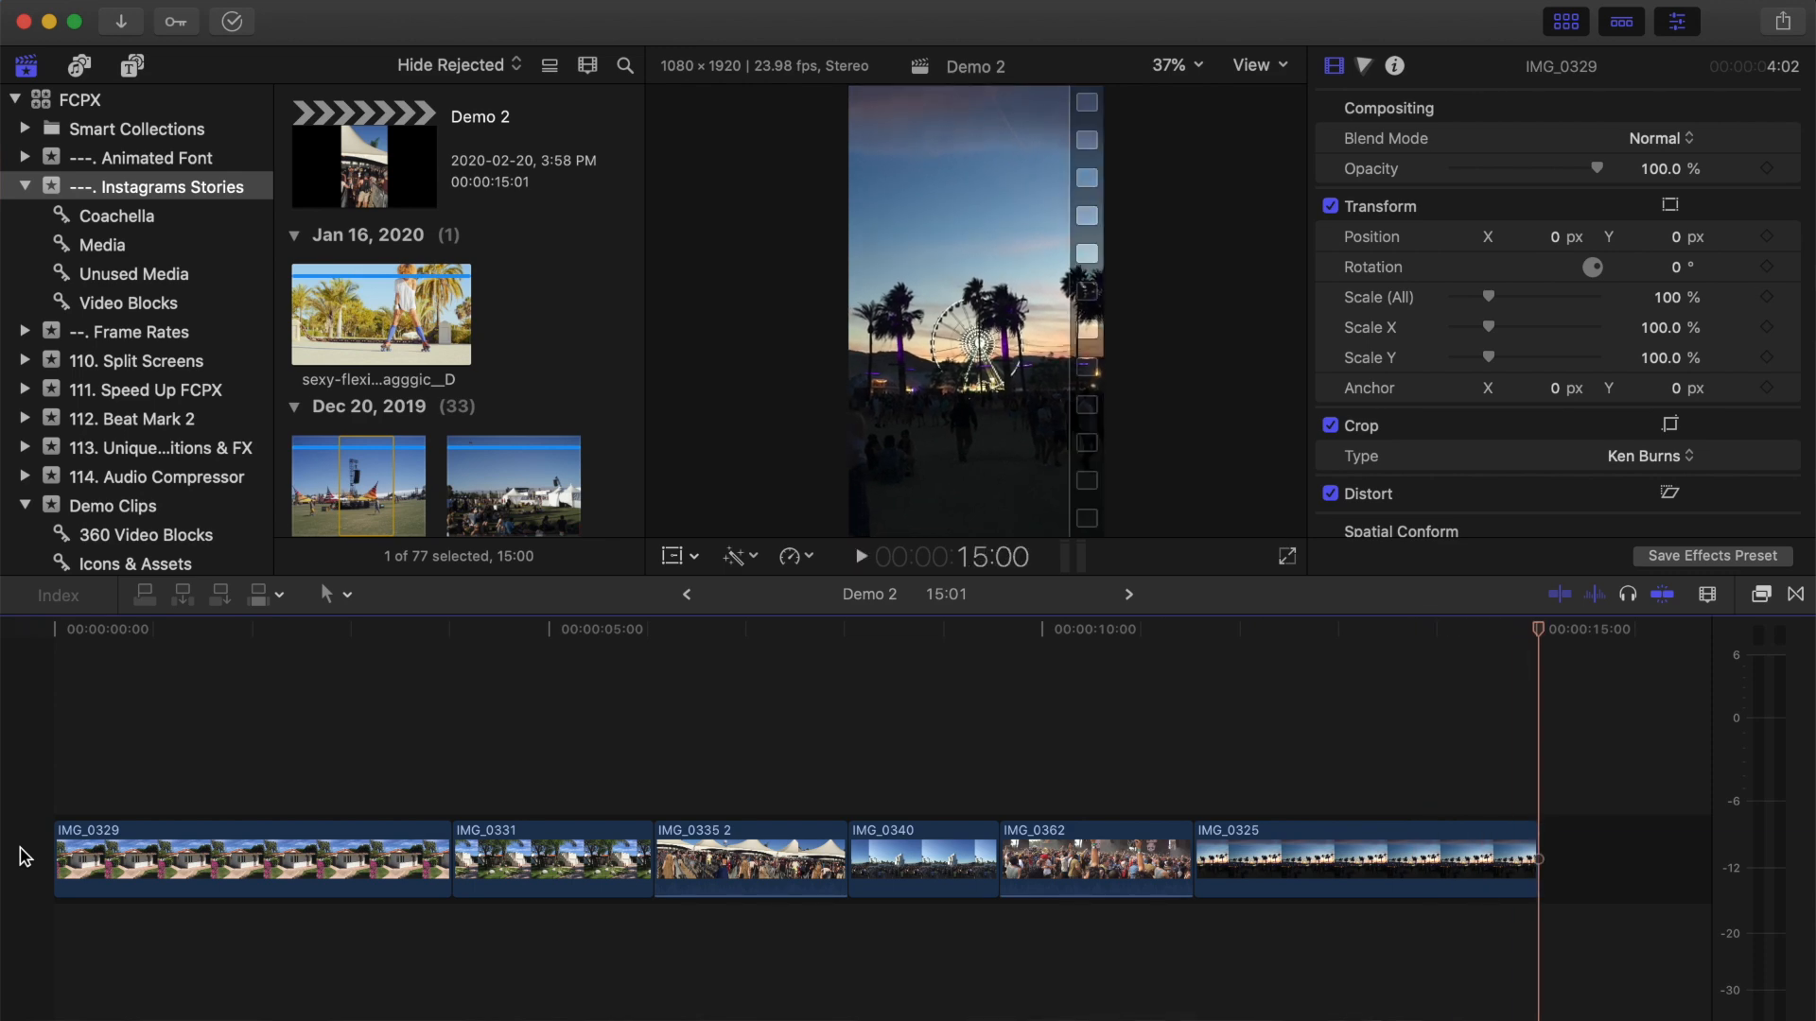
# Add the 50_easyedit_Shot_01_brush_transition from 130_Transitions between clips IMG_0329 and IMG_0331.
pyautogui.press('Home')
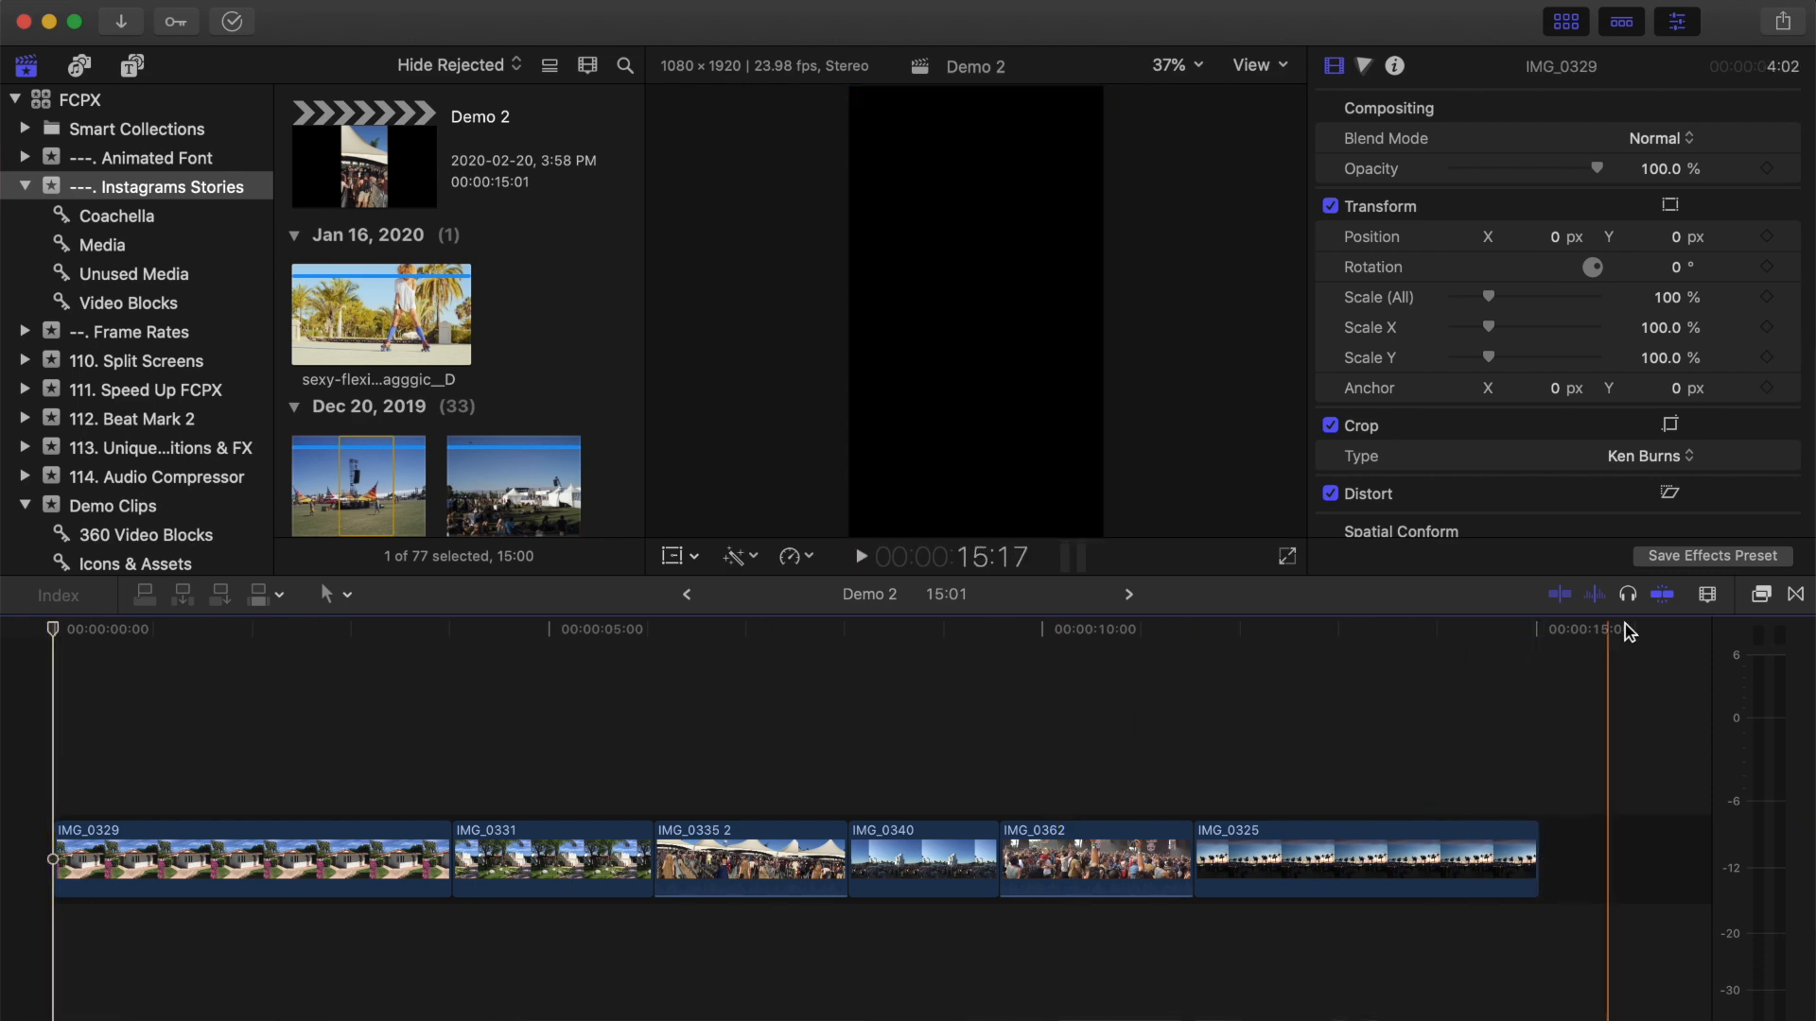
pyautogui.click(1794, 596)
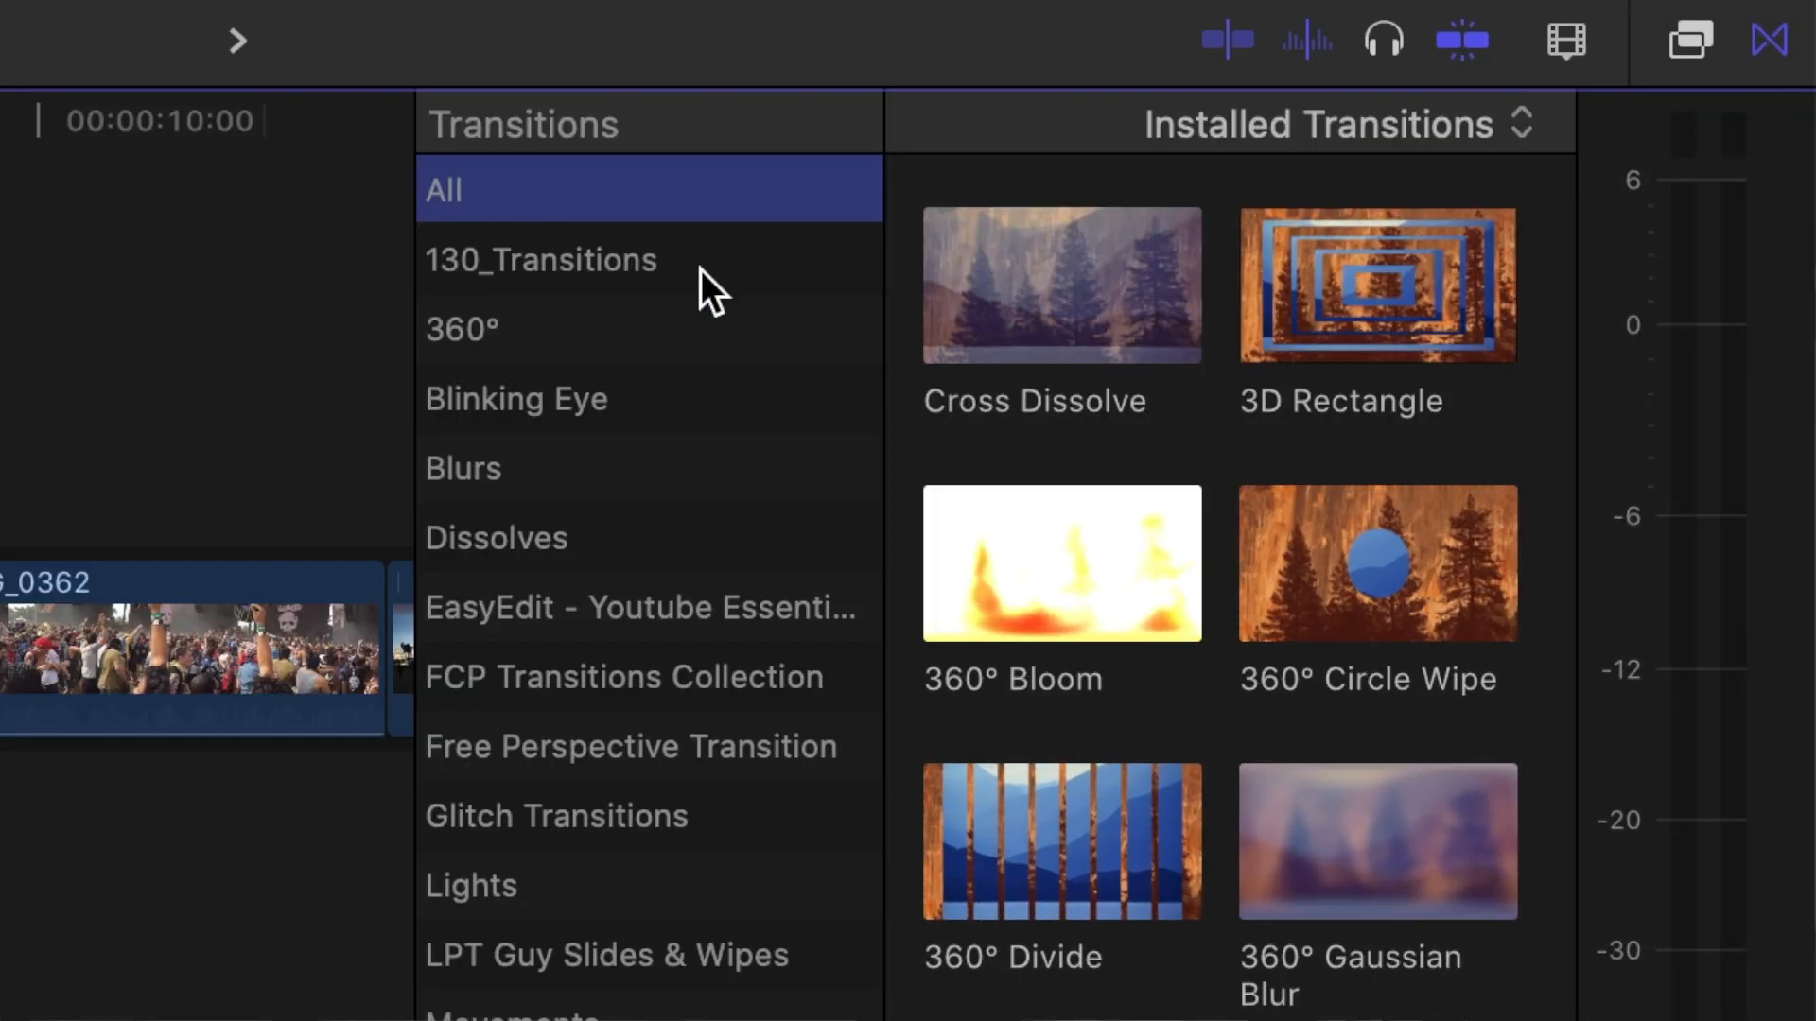
pyautogui.click(1302, 689)
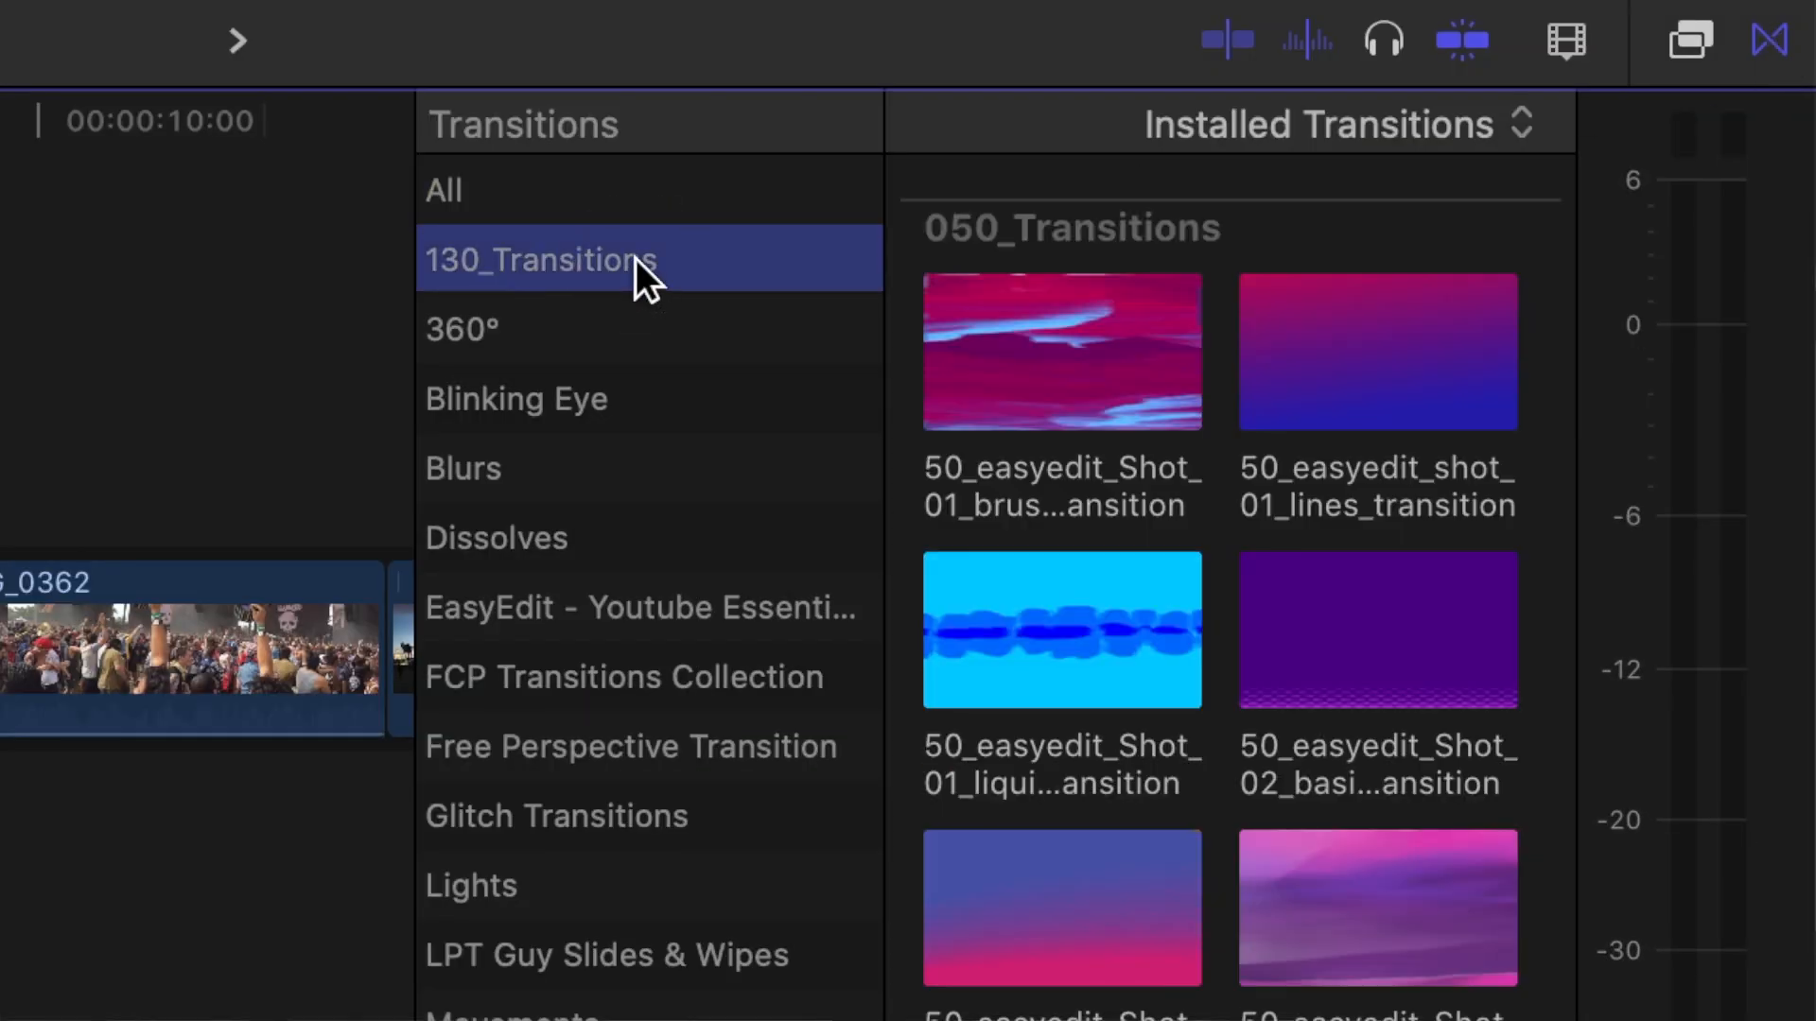
pyautogui.click(991, 369)
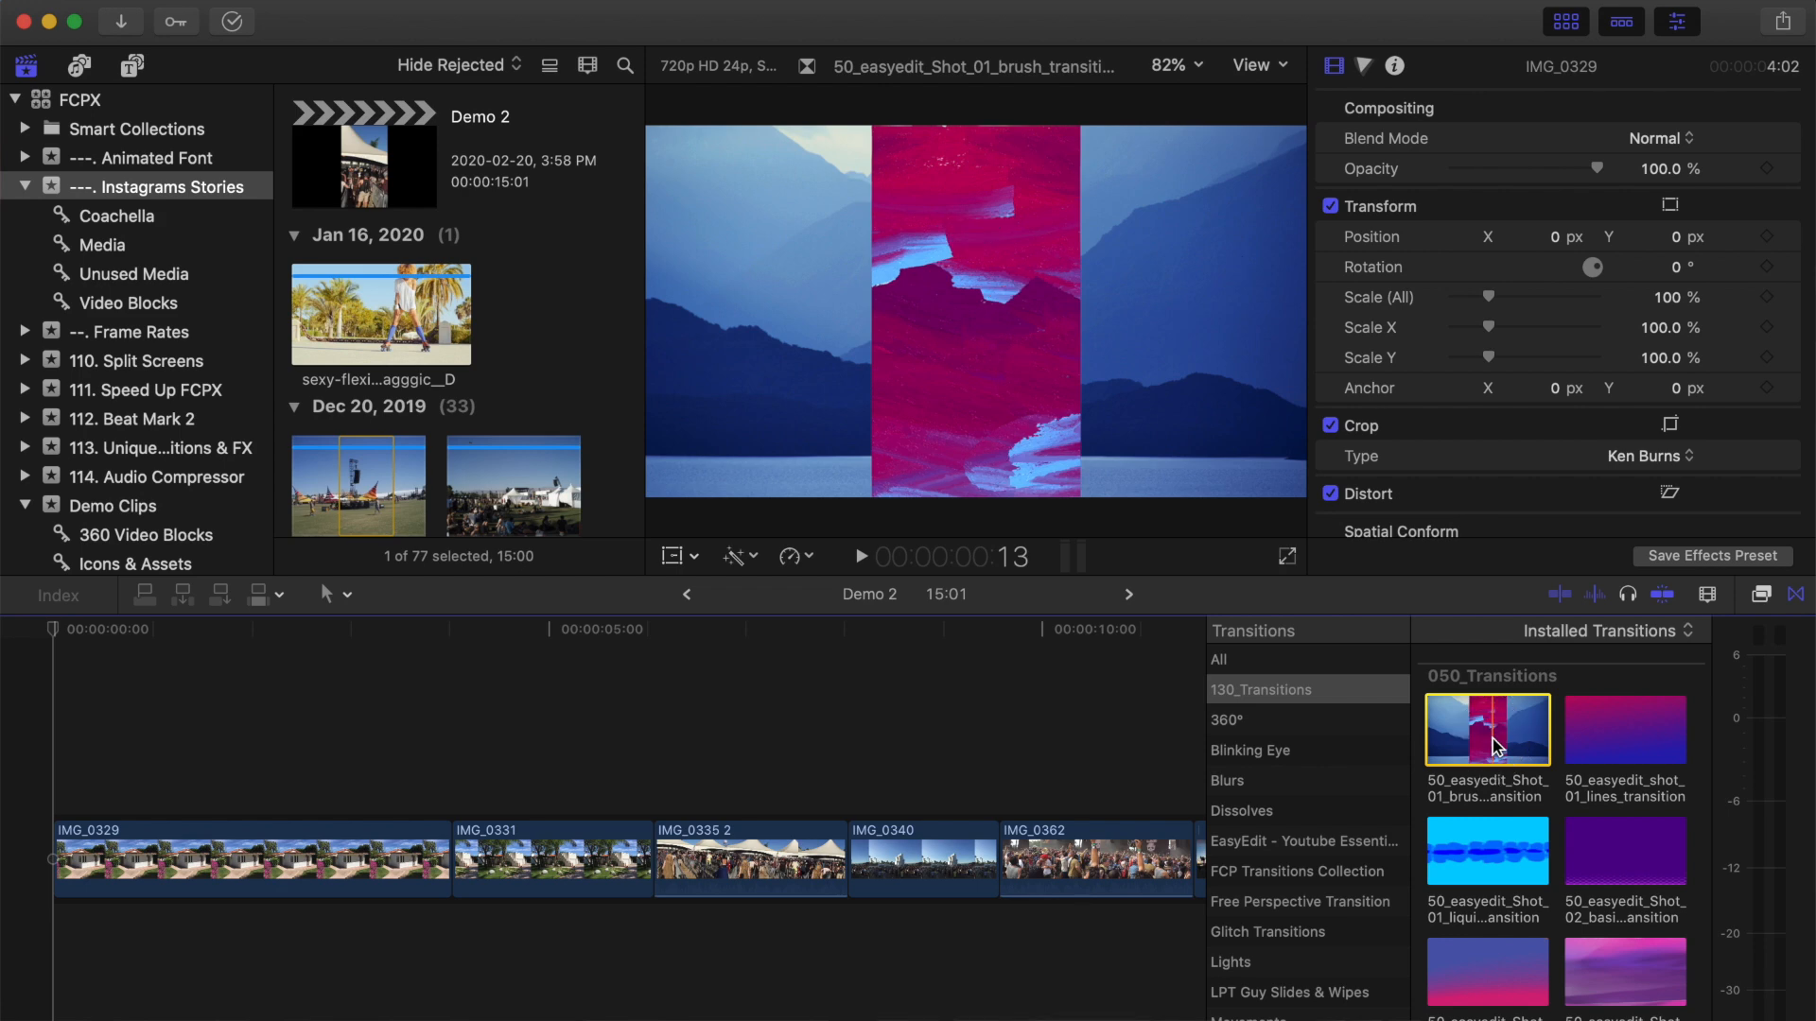
pyautogui.moveTo(1492, 744)
pyautogui.mouseDown()
pyautogui.moveTo(865, 836)
pyautogui.moveTo(410, 836)
pyautogui.mouseUp()
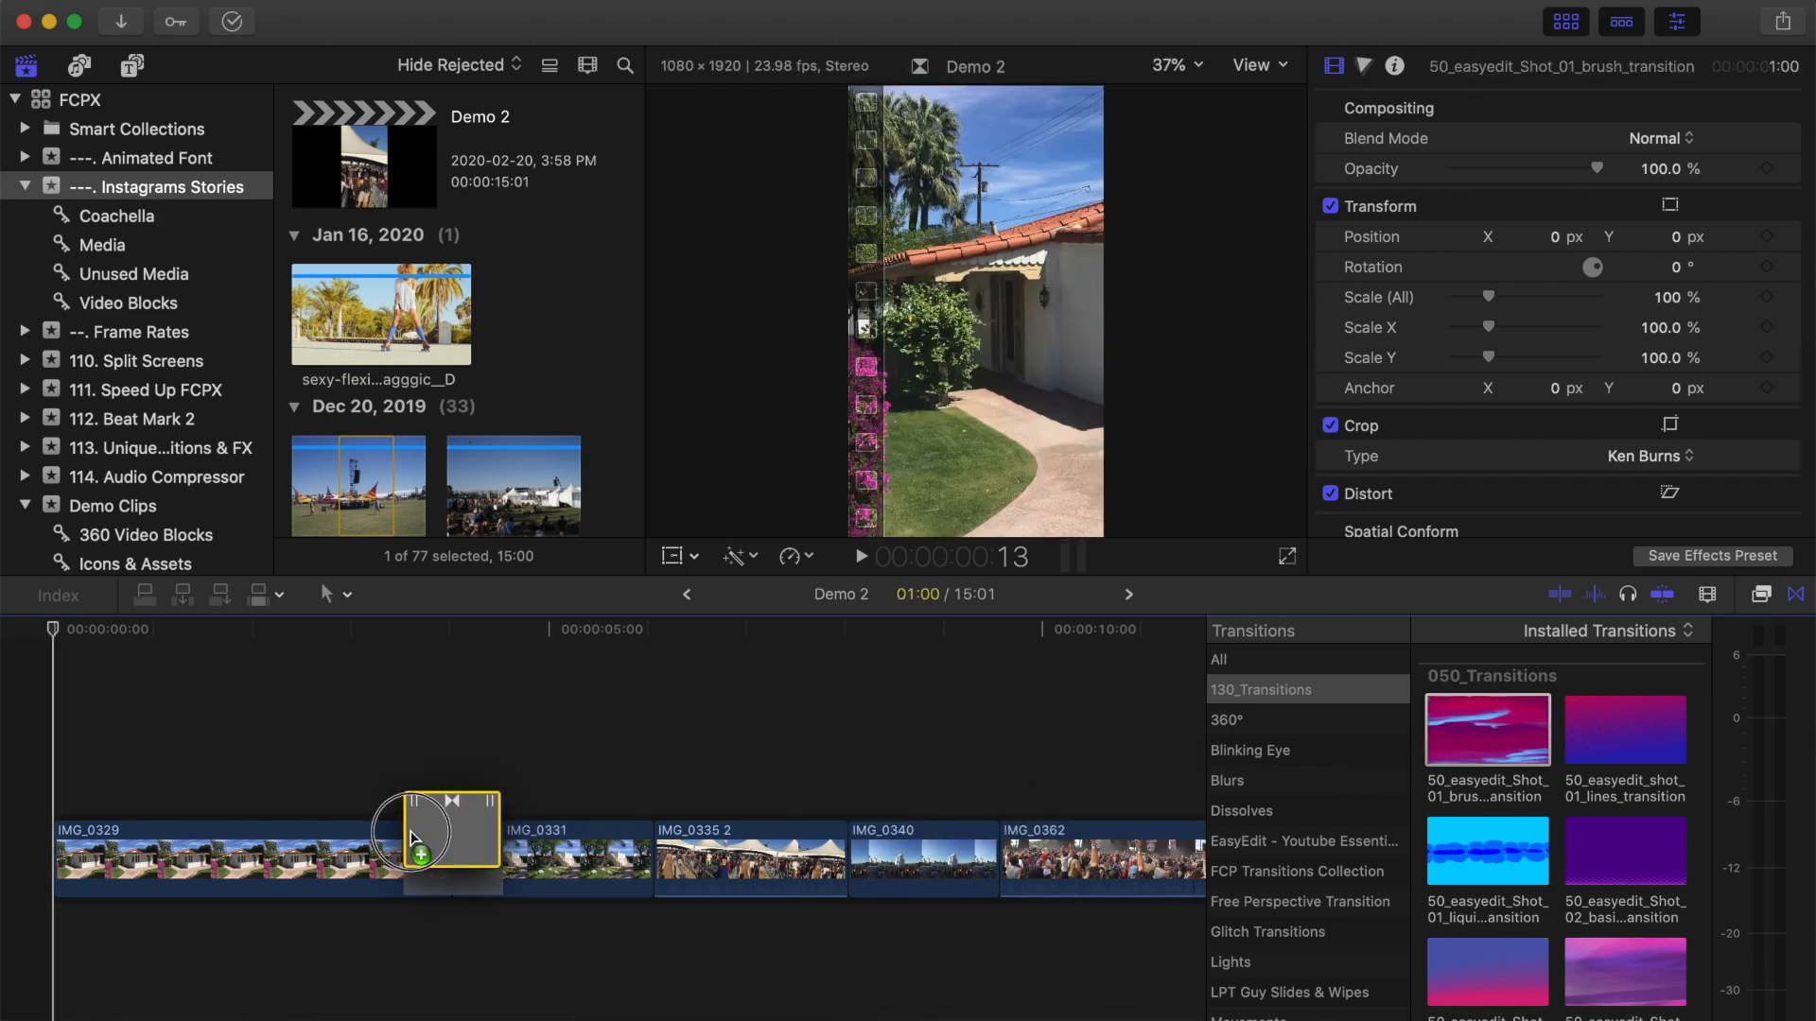
# Add Easyedit transitions at the cuts on both sides of IMG_0340, starting with Shot_04 tropical, and Shot_01_liquid_transition between IMG_0362 and IMG_0325.
pyautogui.scroll(-3, 1506, 845)
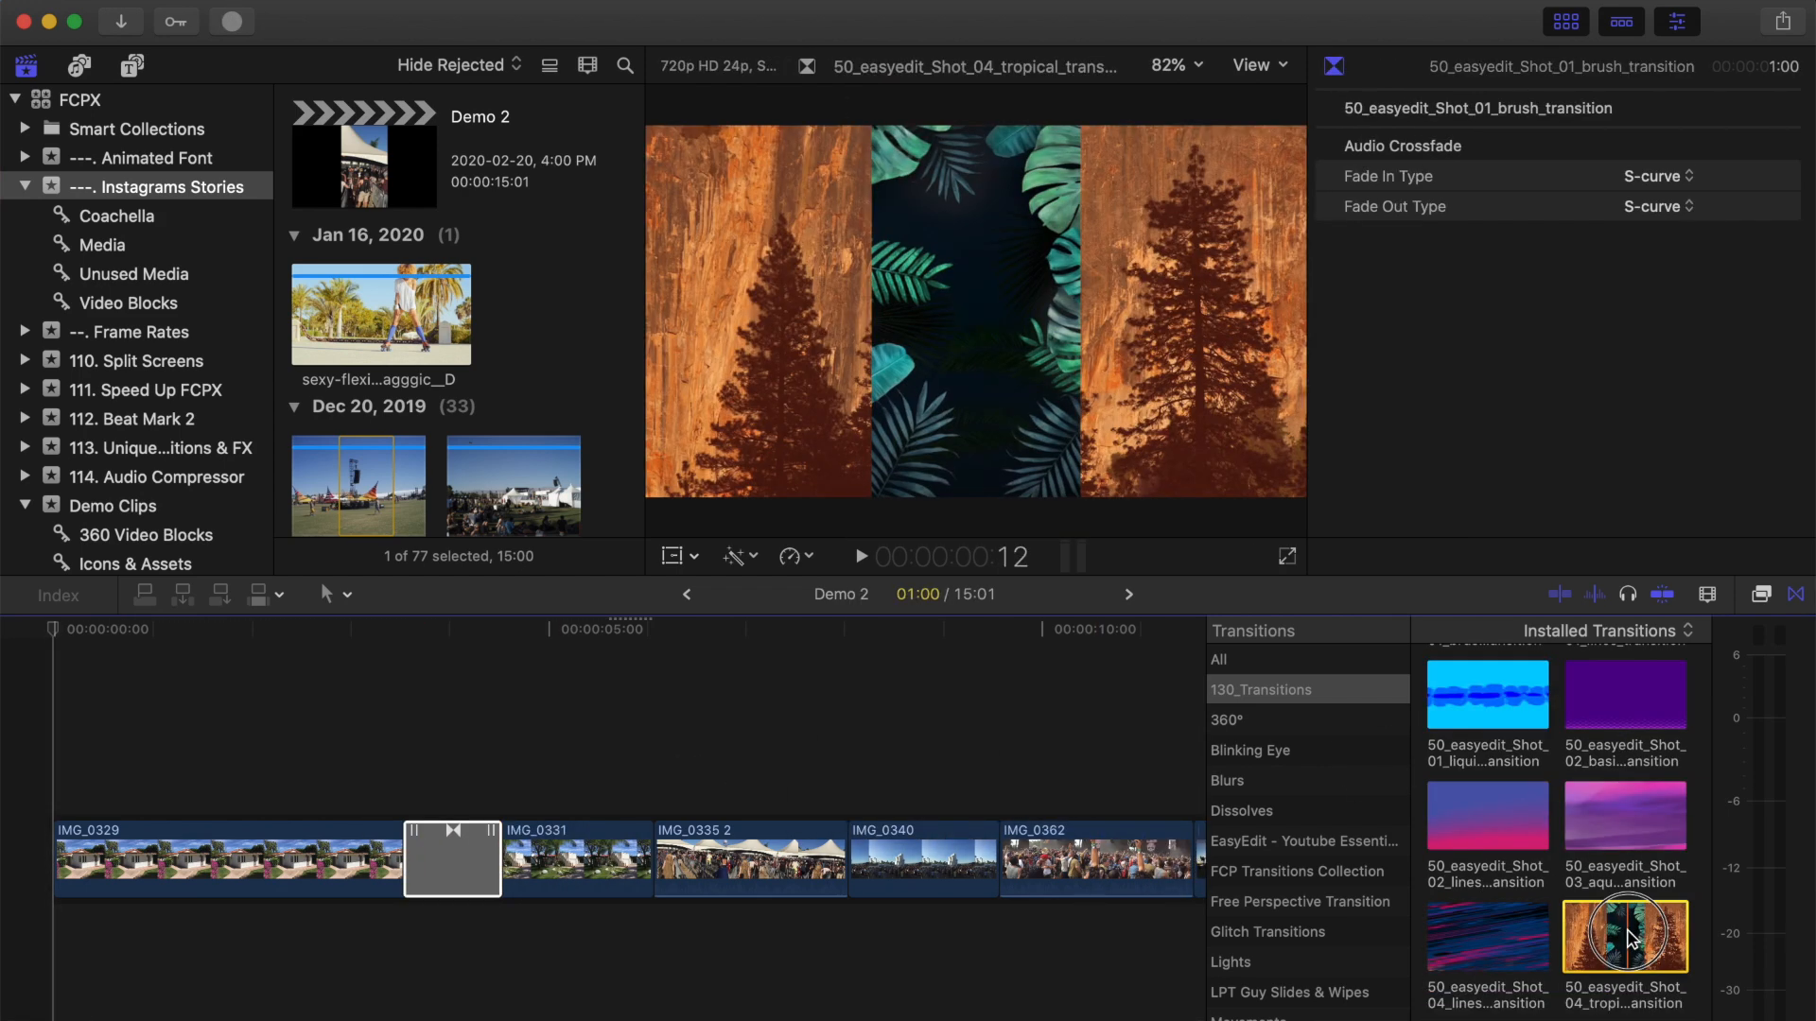
pyautogui.moveTo(1621, 938); pyautogui.dragTo(851, 840)
pyautogui.hscroll(5, 922, 762)
pyautogui.scroll(-10, 1613, 707)
pyautogui.moveTo(1617, 743); pyautogui.dragTo(754, 859)
pyautogui.scroll(10, 1490, 803)
pyautogui.moveTo(1489, 802); pyautogui.dragTo(943, 863)
pyautogui.click(1795, 594)
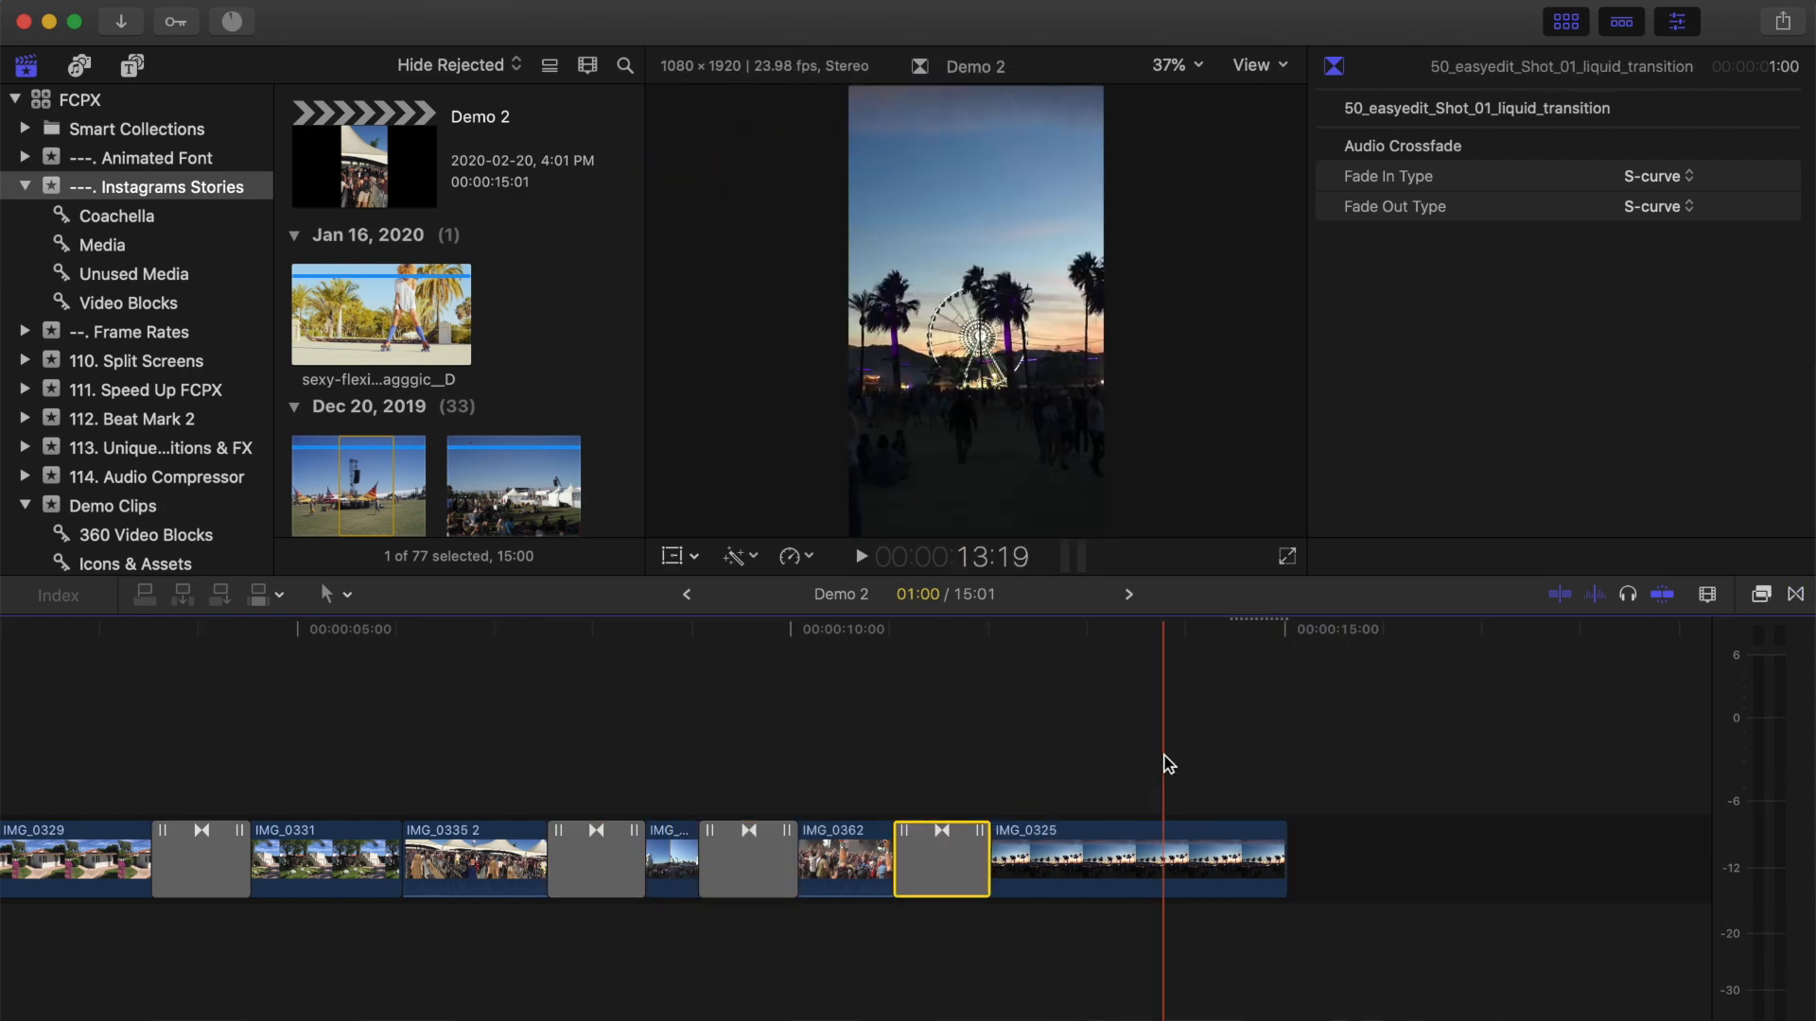
# Connect the 50_easyedit_typography_9 title over IMG_0329 at the project start, reading Indio, CA at 121% scale.
pyautogui.hscroll(-1, 1170, 765)
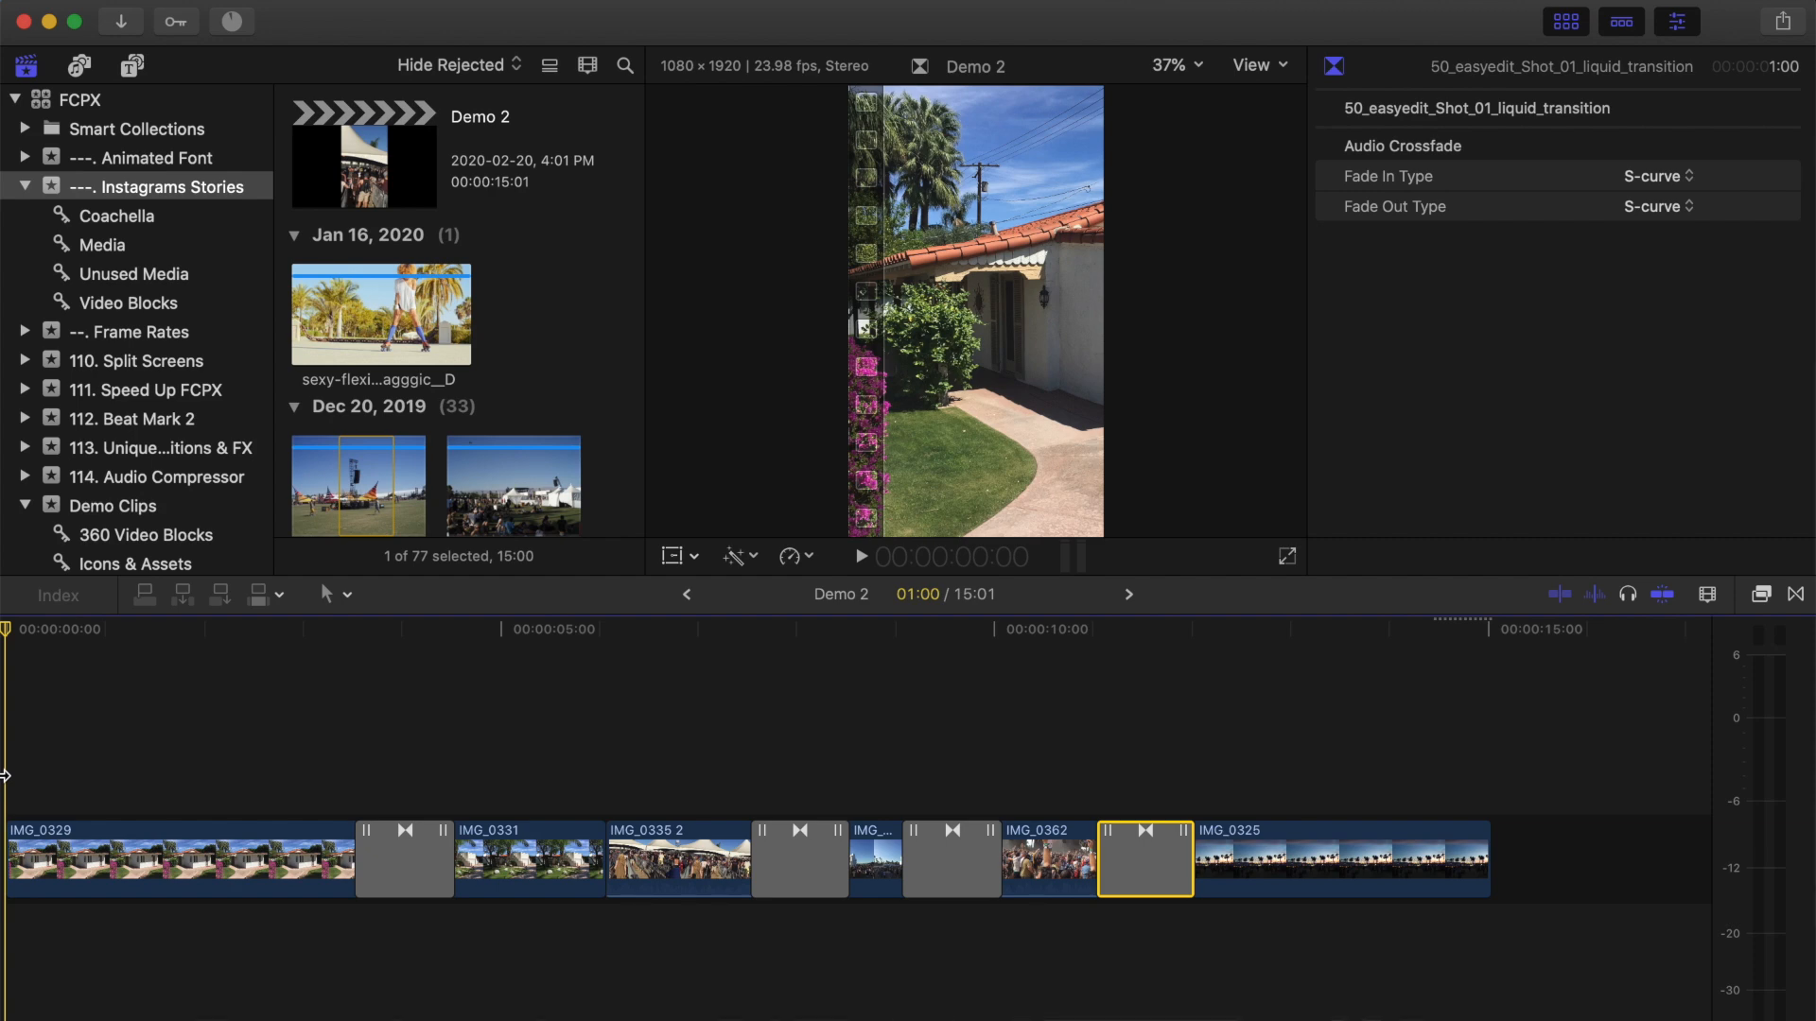
pyautogui.click(133, 66)
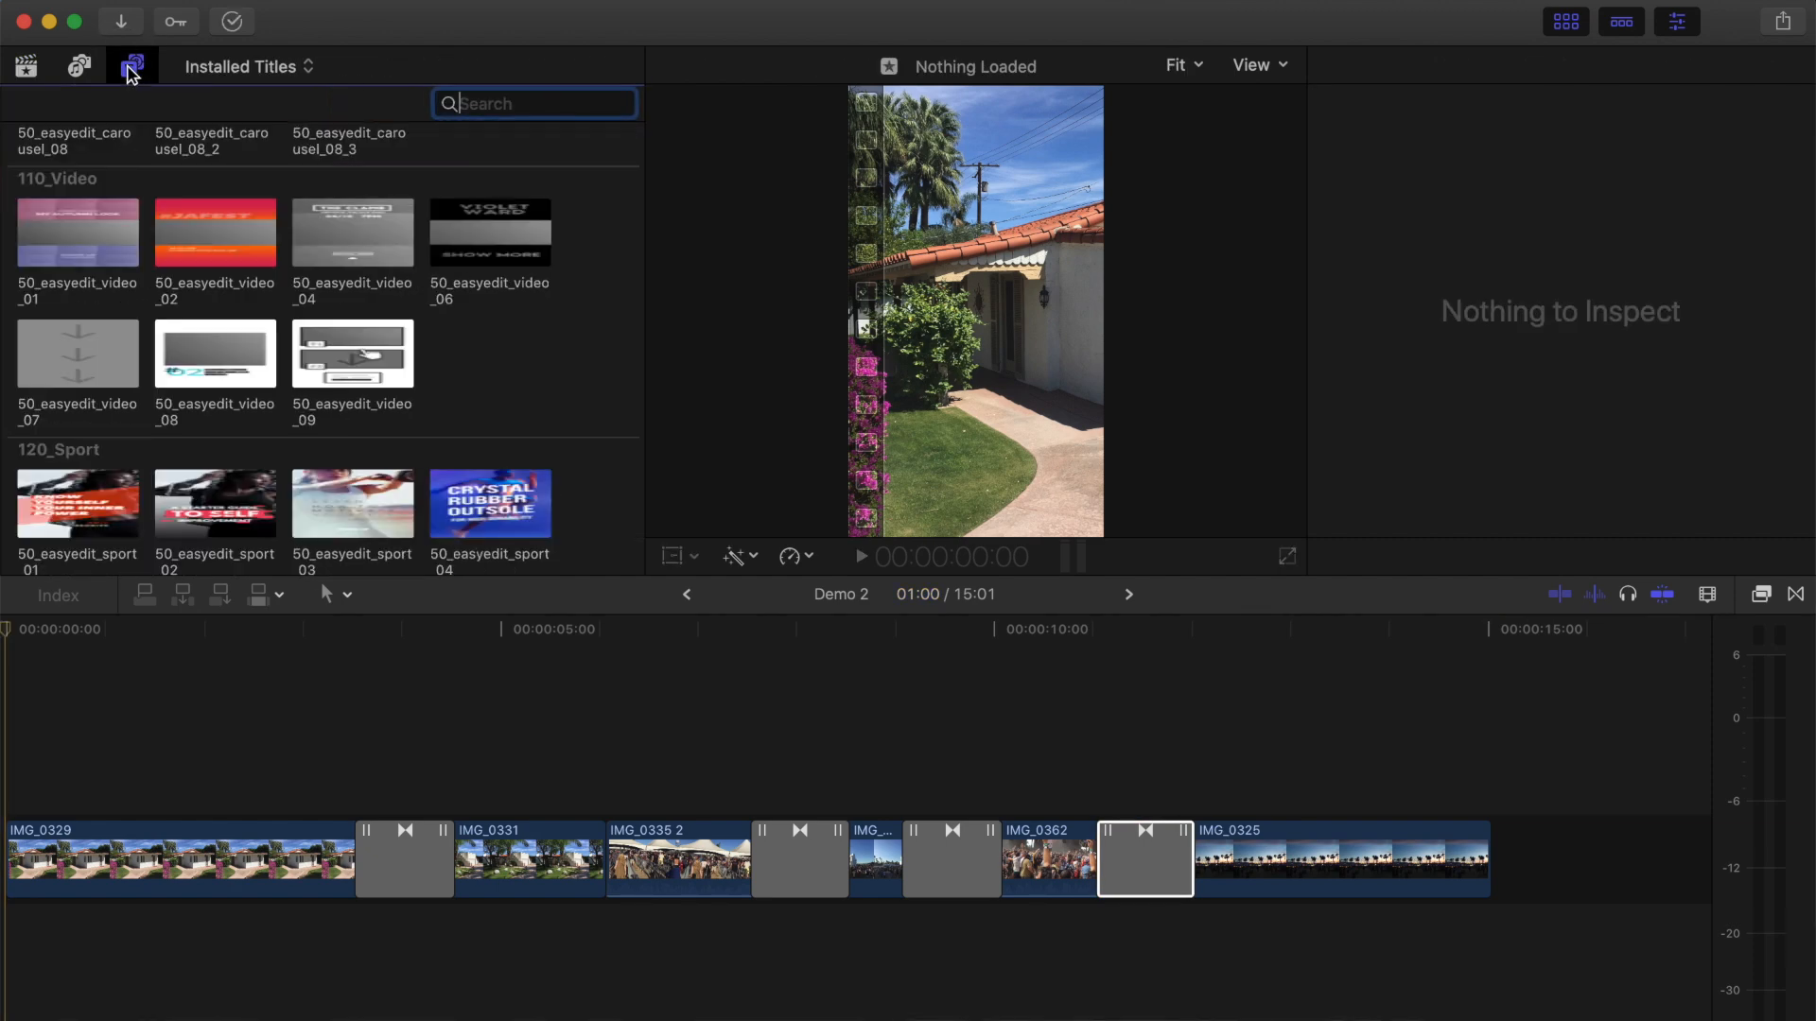
pyautogui.scroll(-15, 184, 252)
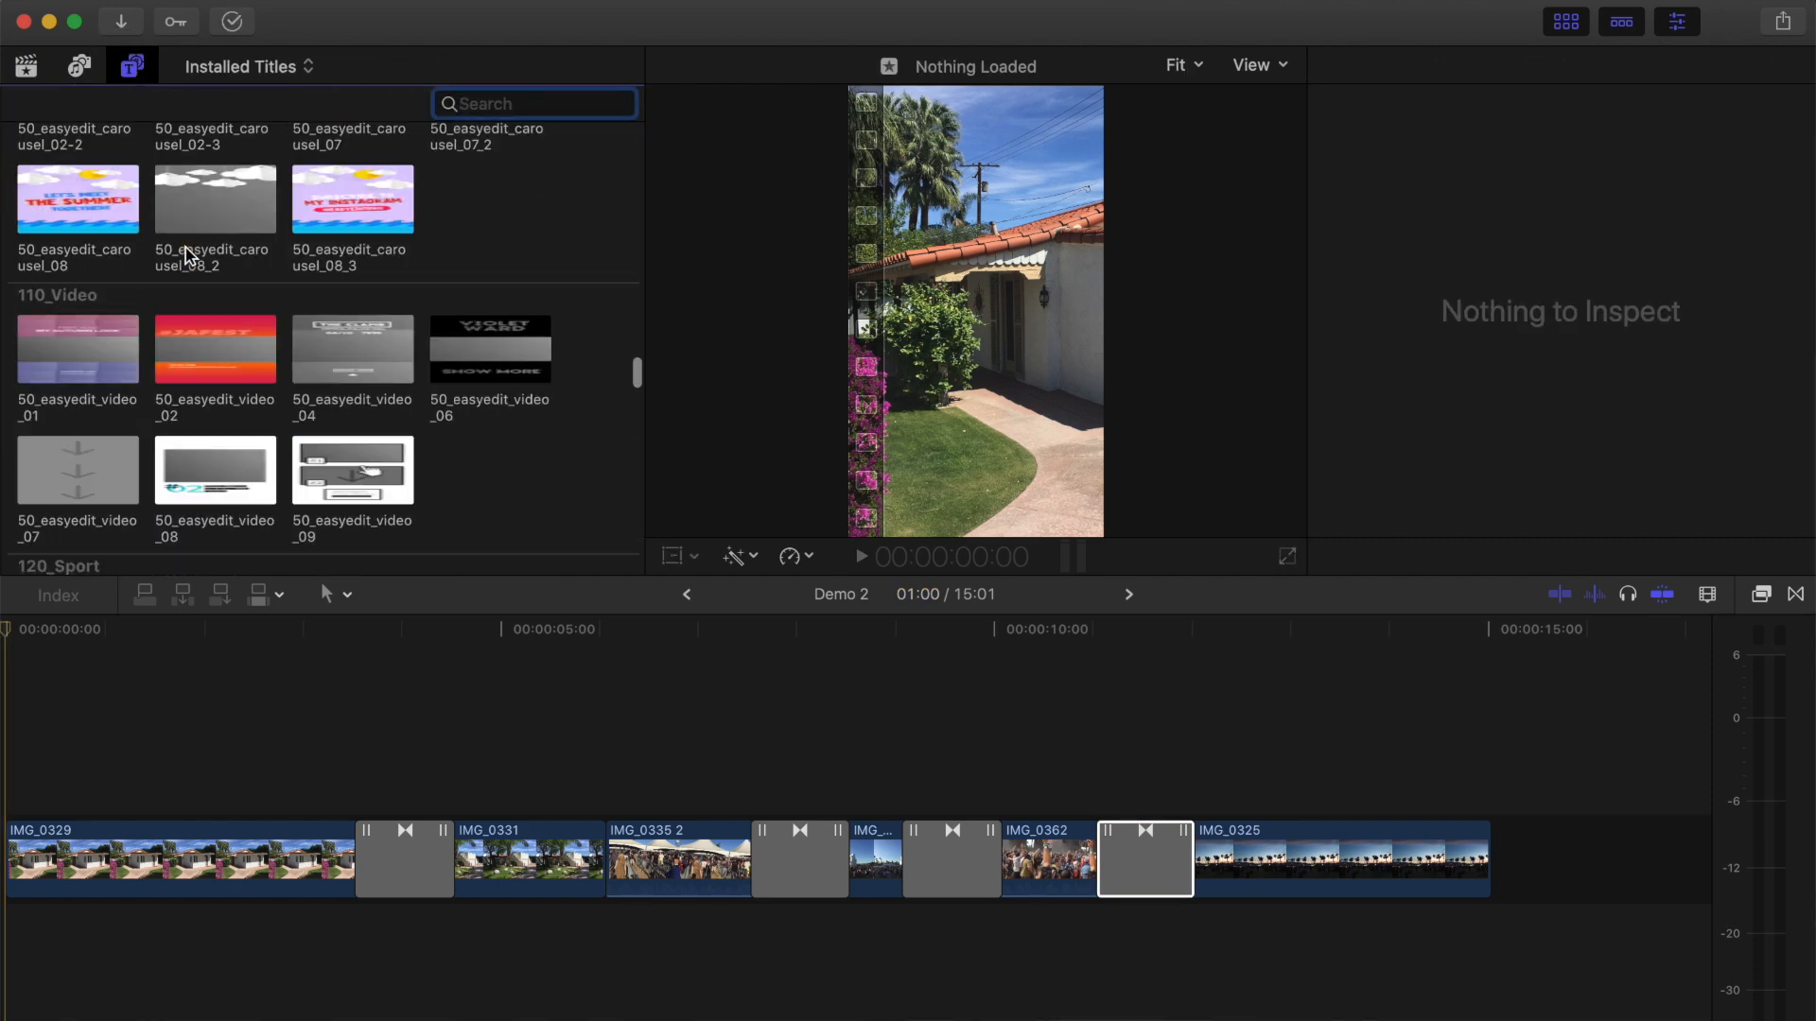
pyautogui.scroll(5, 185, 251)
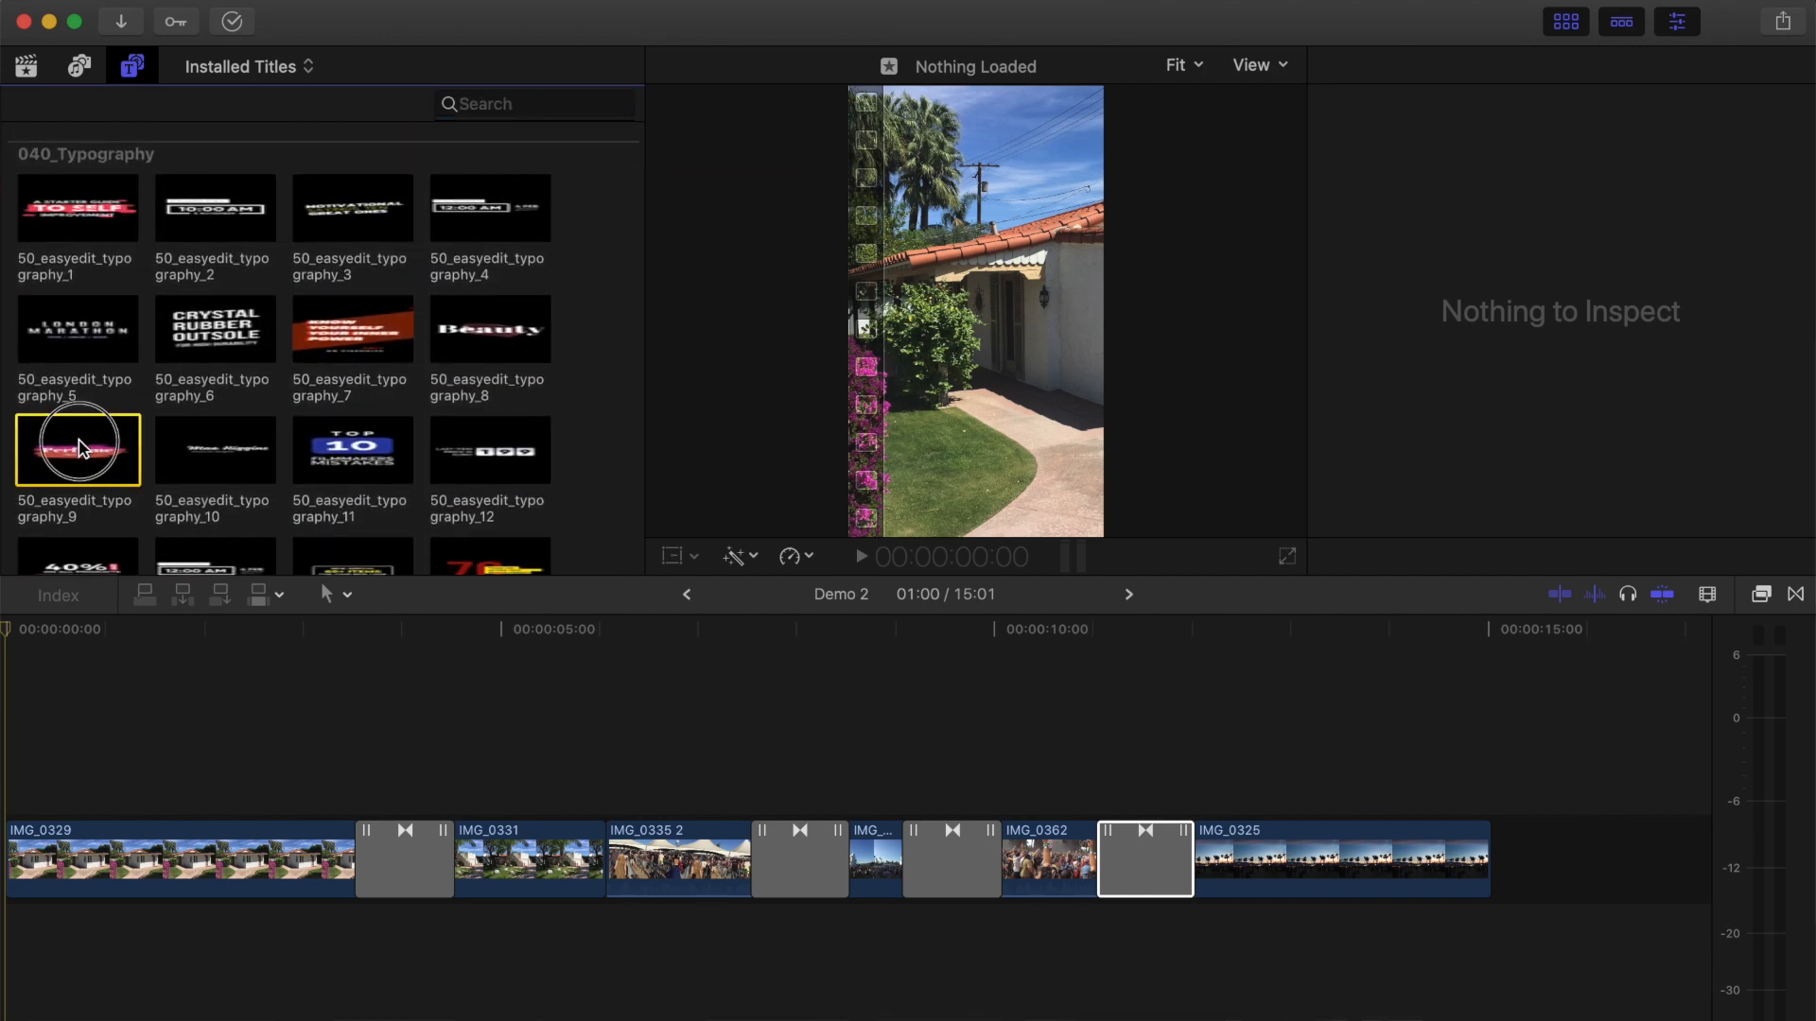
pyautogui.moveTo(79, 447); pyautogui.dragTo(56, 799)
pyautogui.click(252, 799)
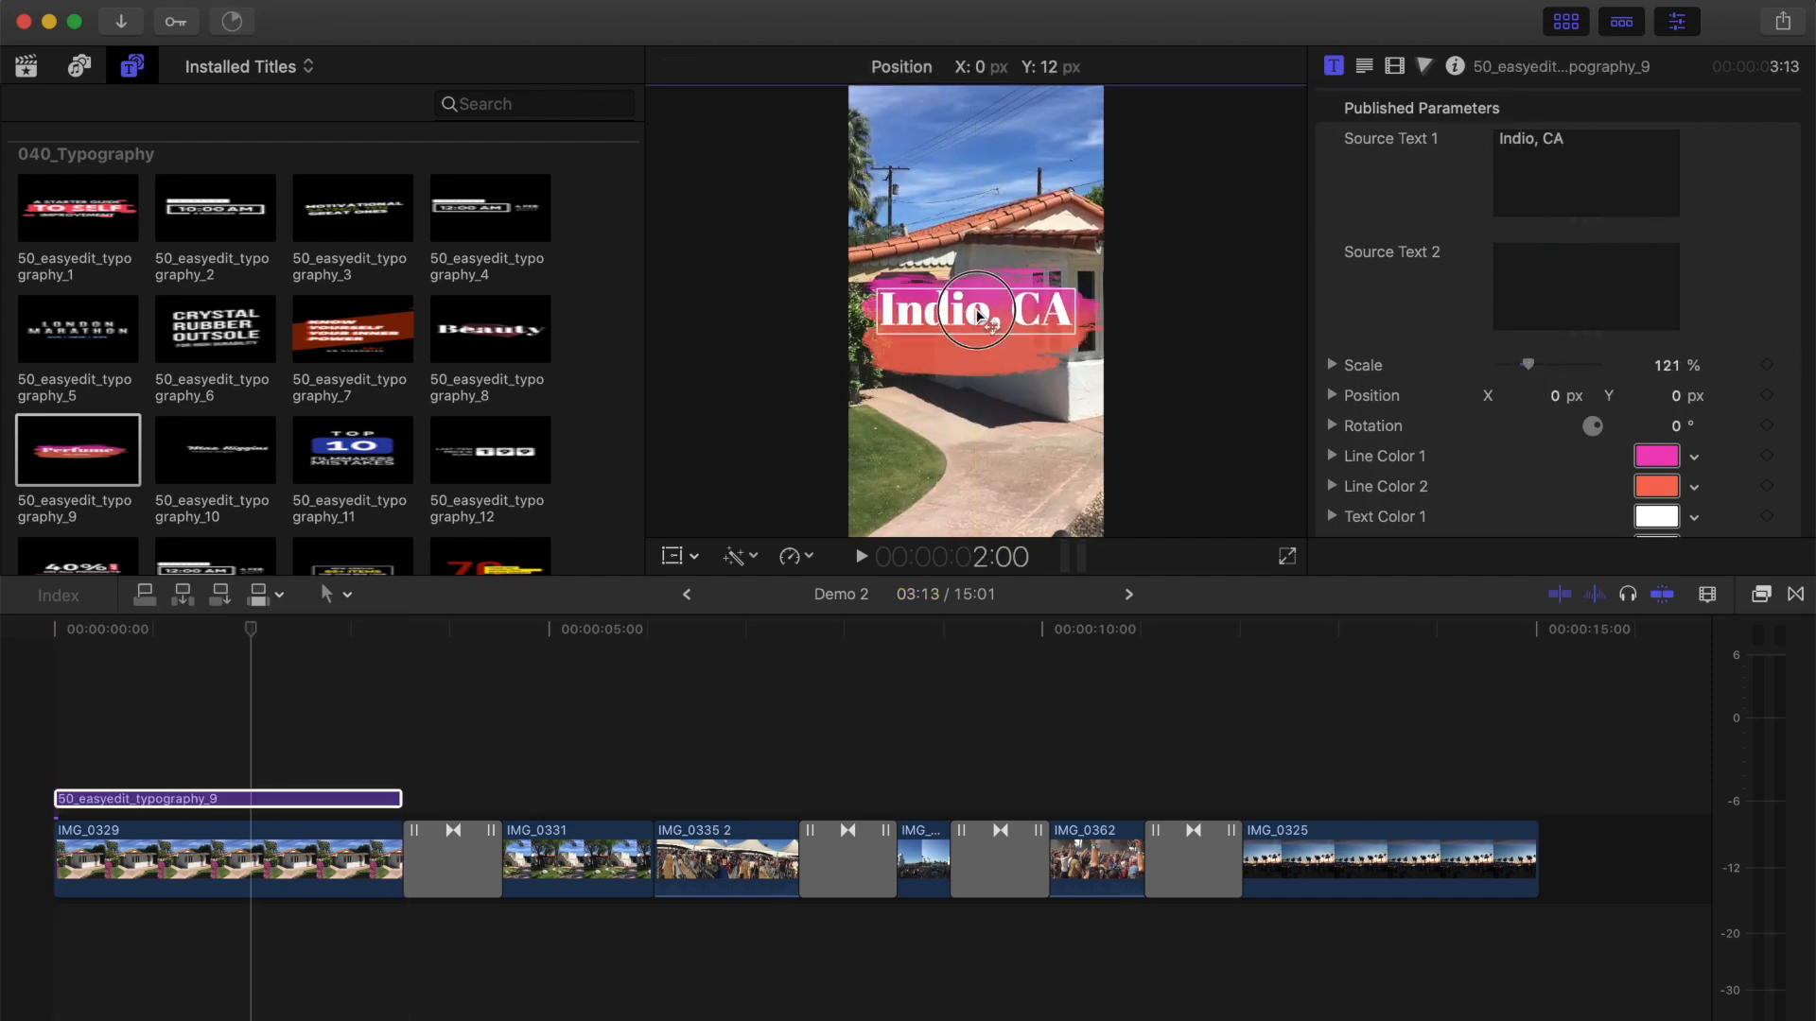
# Connect the 50_easyedit_typography_1 title over IMG_0331 and IMG_0335 2, reading Music, COACHELLA, Festival, and set its Scale to 68%.
pyautogui.moveTo(79, 208); pyautogui.dragTo(548, 800)
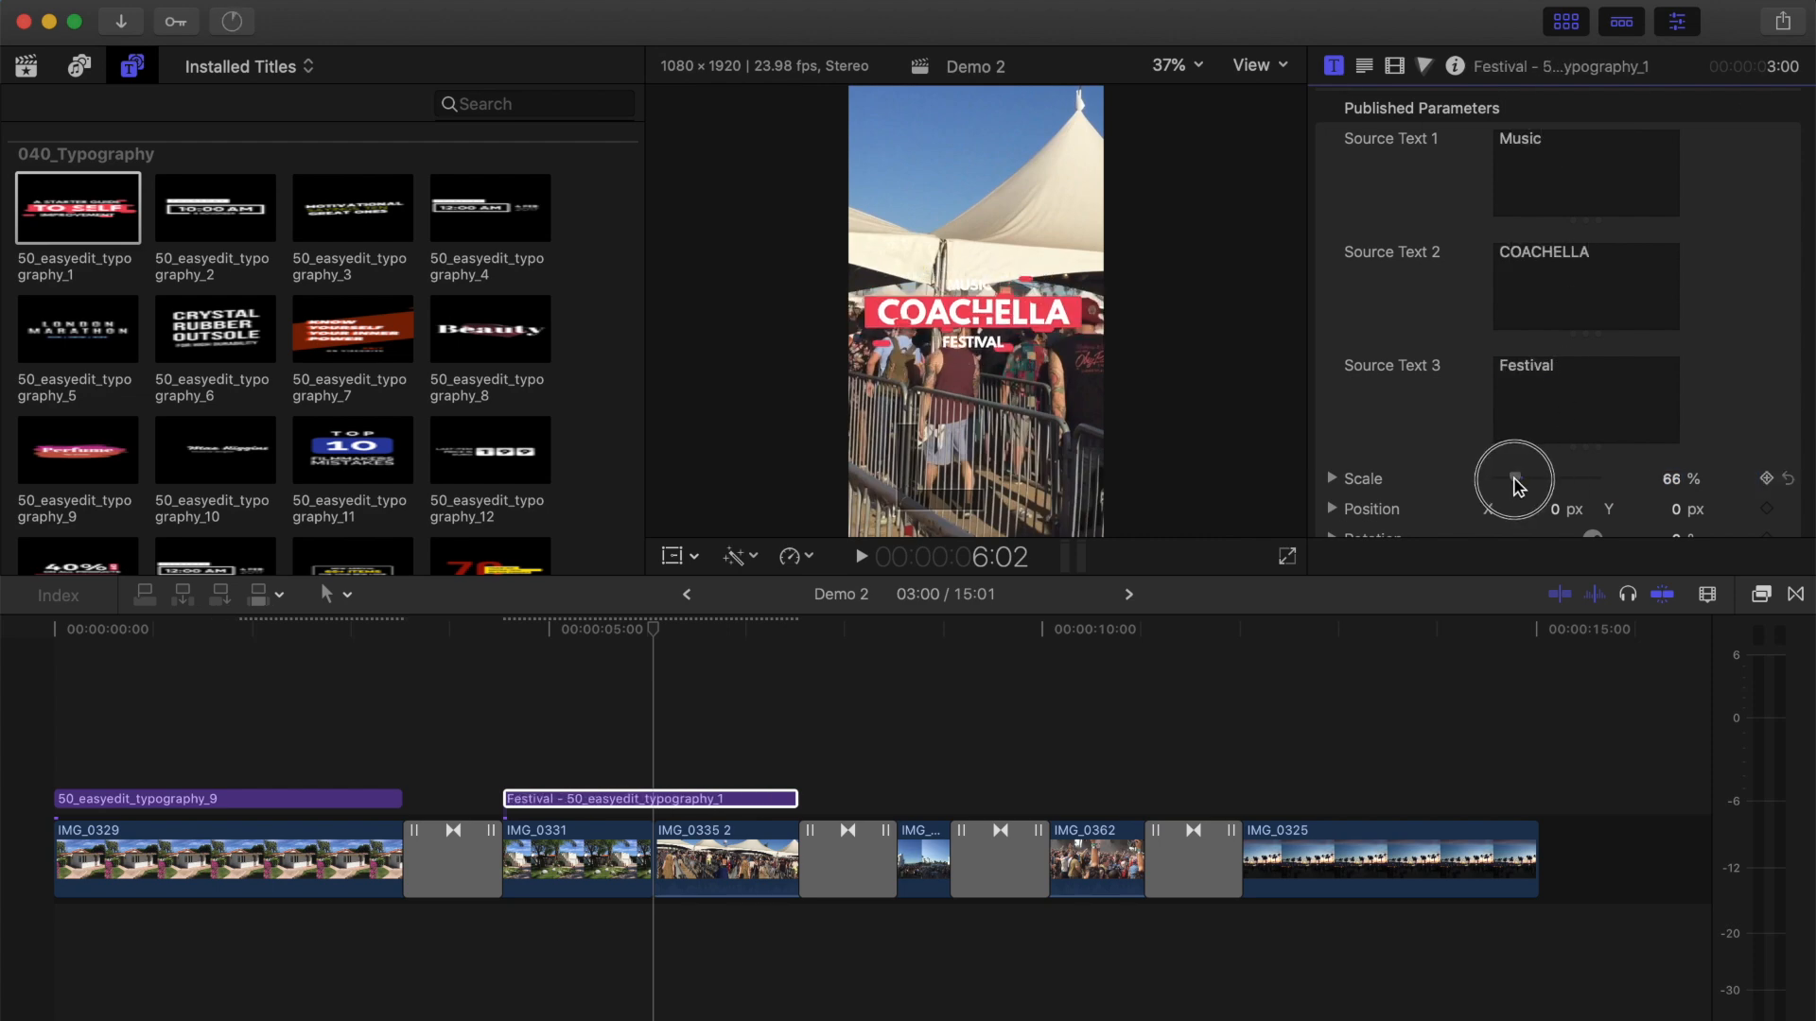
pyautogui.moveTo(1514, 482); pyautogui.dragTo(1517, 479)
# Connect the 50_easyedit_ARROW_9 element over IMG_0325 and a 50_easyedit_typography_21 title above it reading Swipe up for, Full video.
pyautogui.hscroll(5, 608, 778)
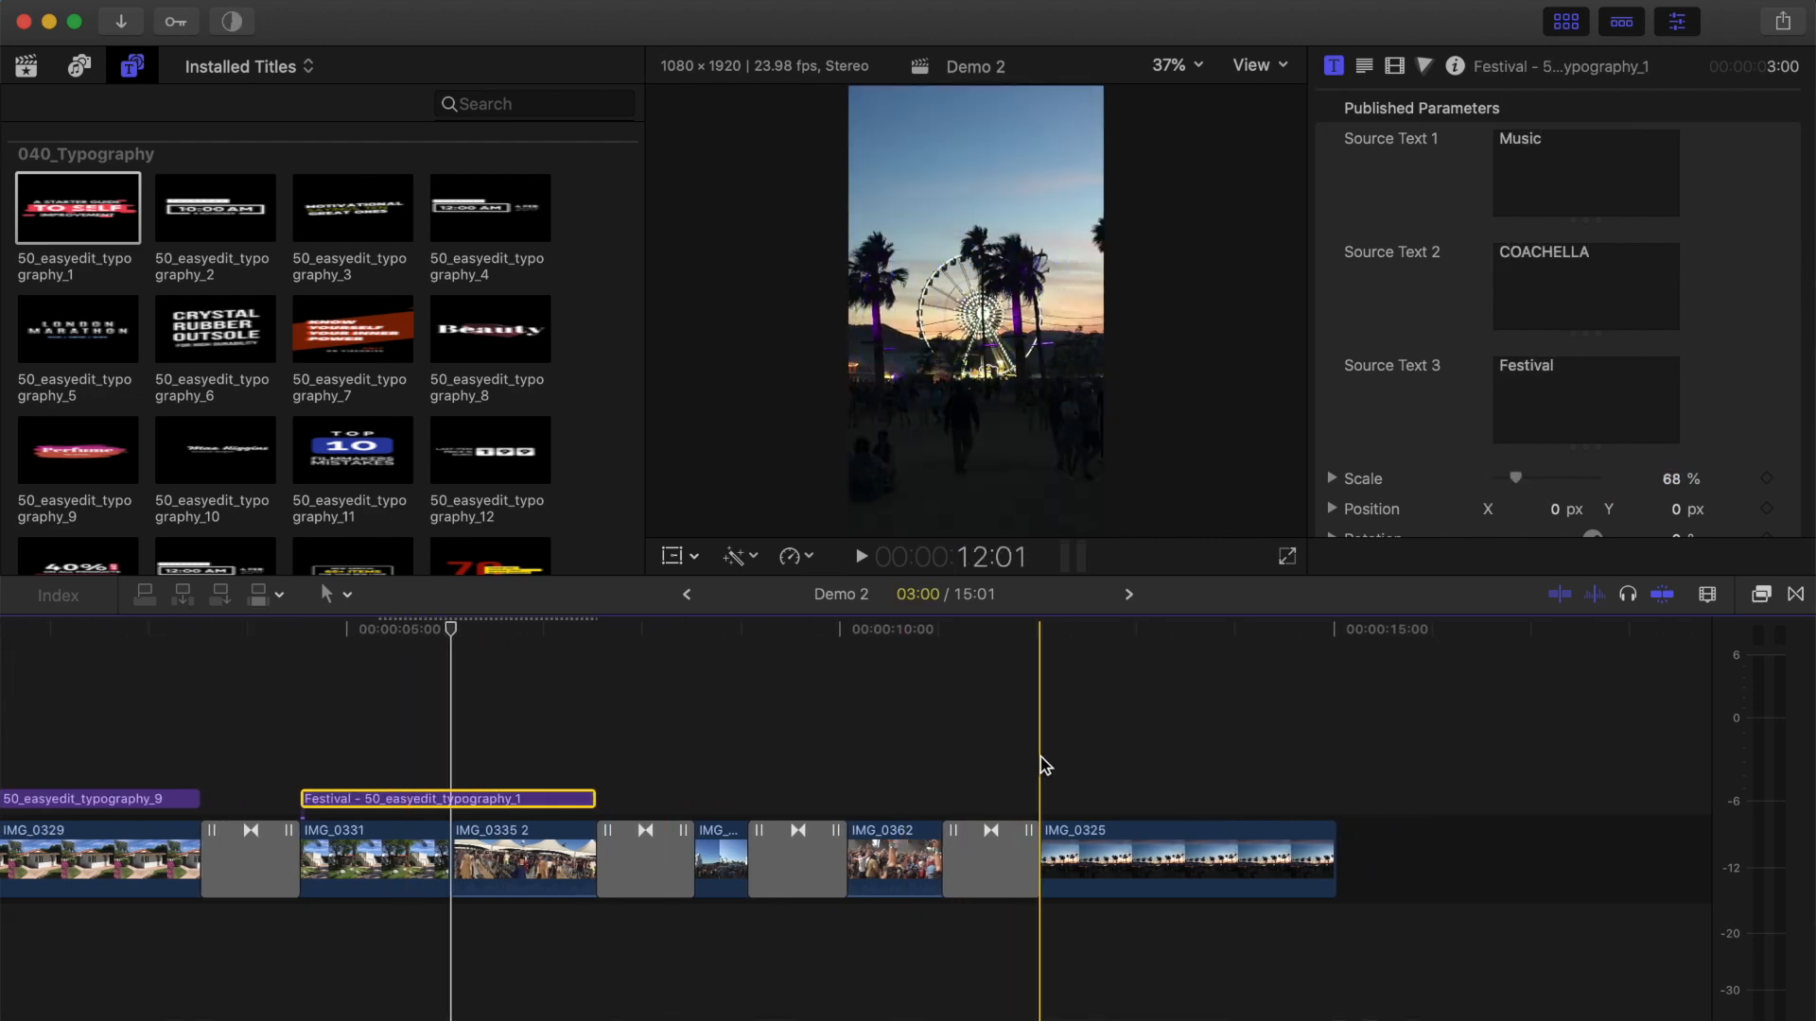
pyautogui.click(1043, 764)
pyautogui.scroll(-15, 578, 530)
pyautogui.scroll(-15, 510, 437)
pyautogui.click(484, 326)
pyautogui.moveTo(1083, 722); pyautogui.dragTo(1047, 782)
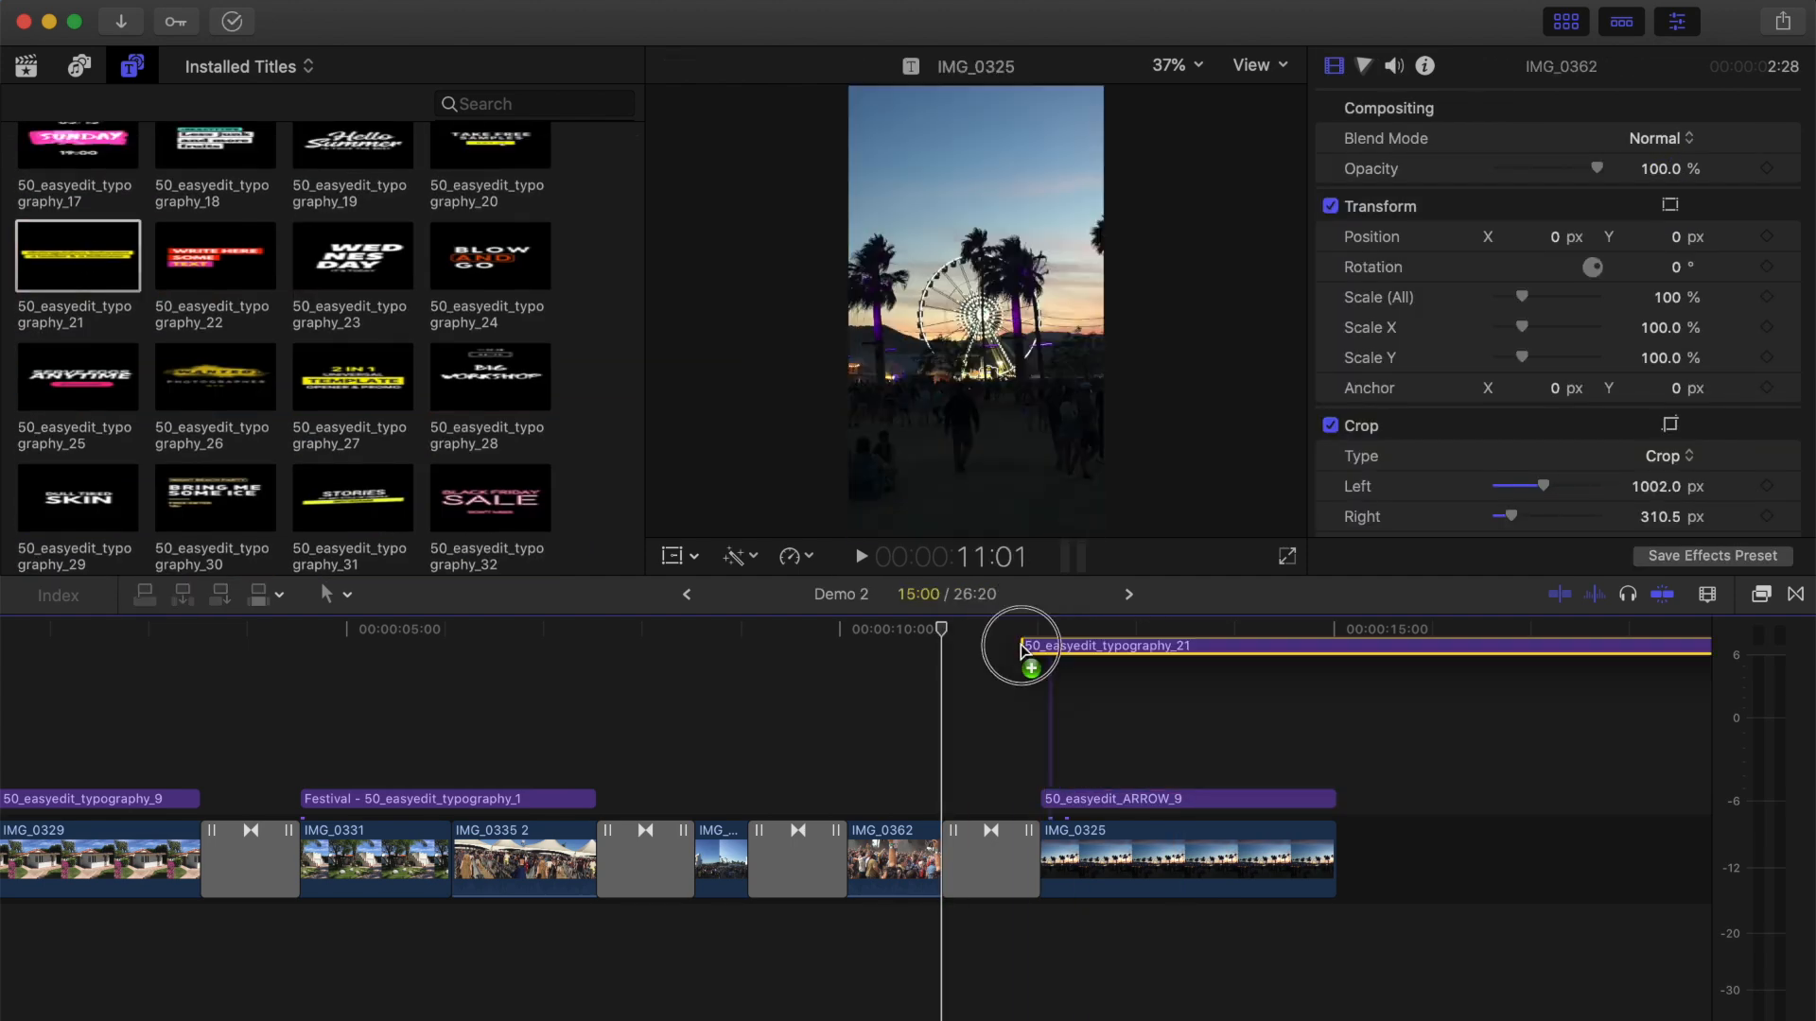
pyautogui.moveTo(1035, 643); pyautogui.dragTo(964, 767)
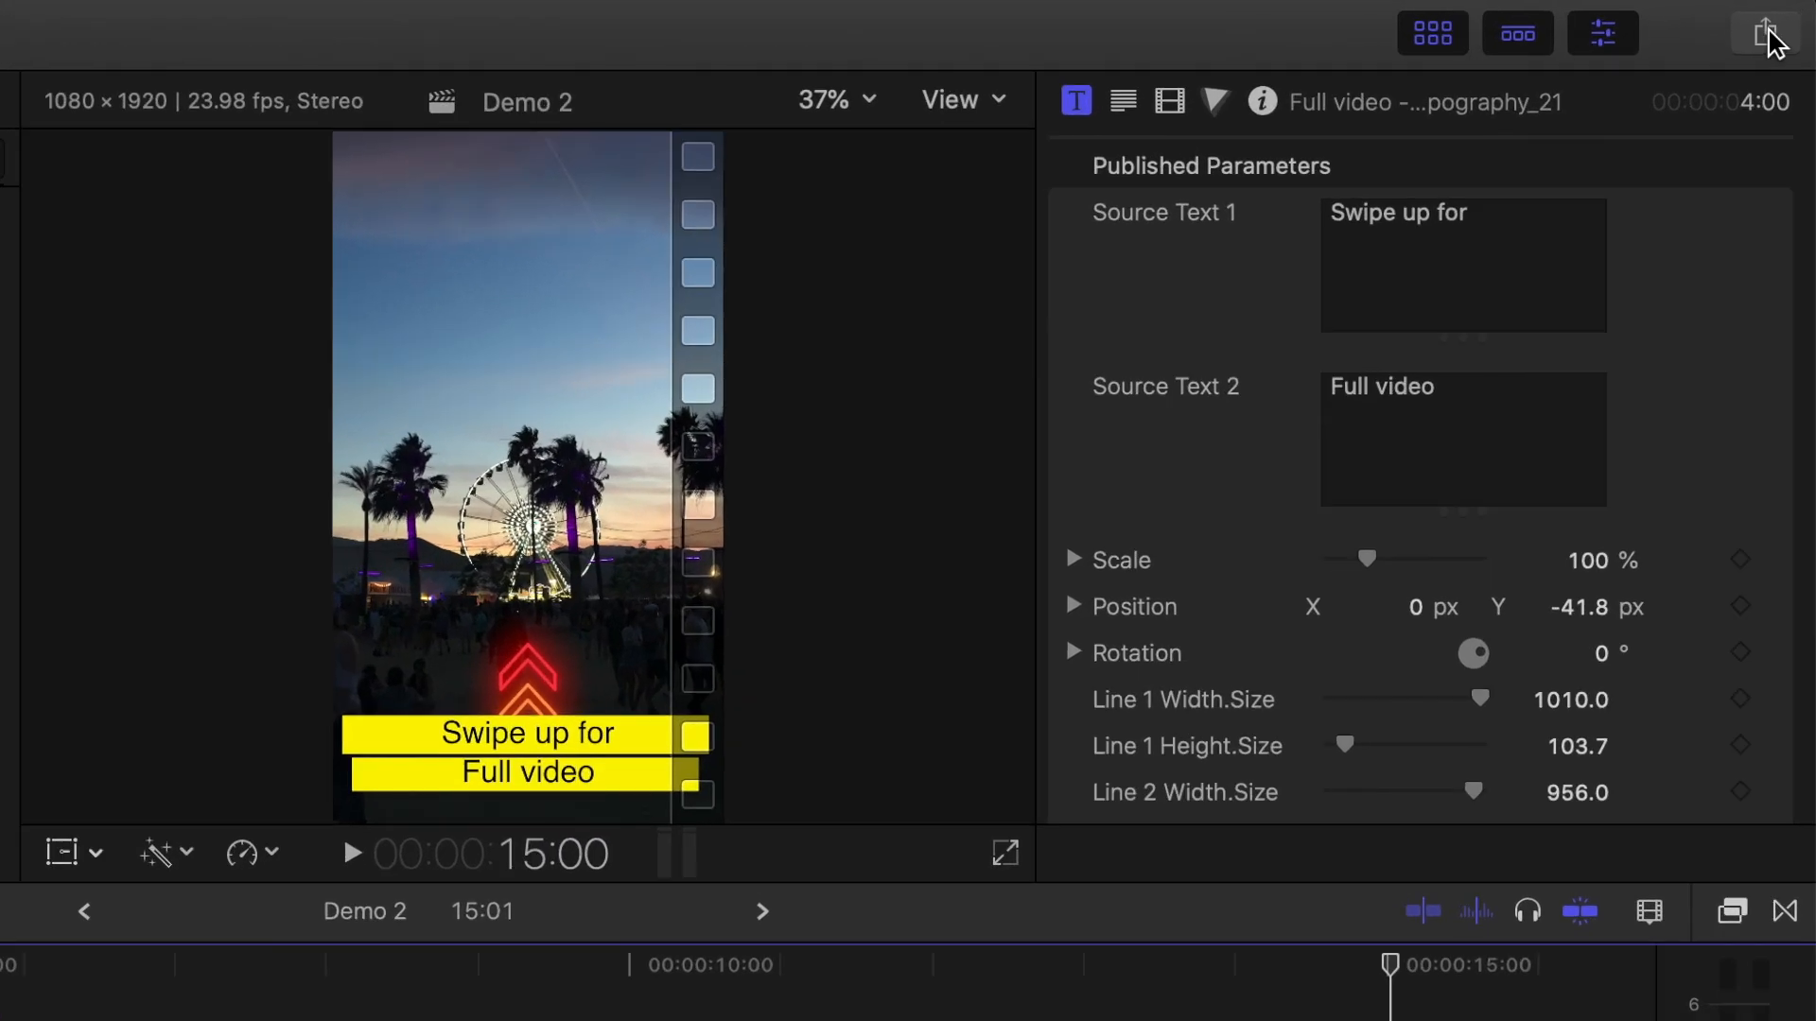
# Export Demo 2 as a master file with the H.264 video codec, saved to the Desktop under the name Demo 2.
pyautogui.click(1785, 23)
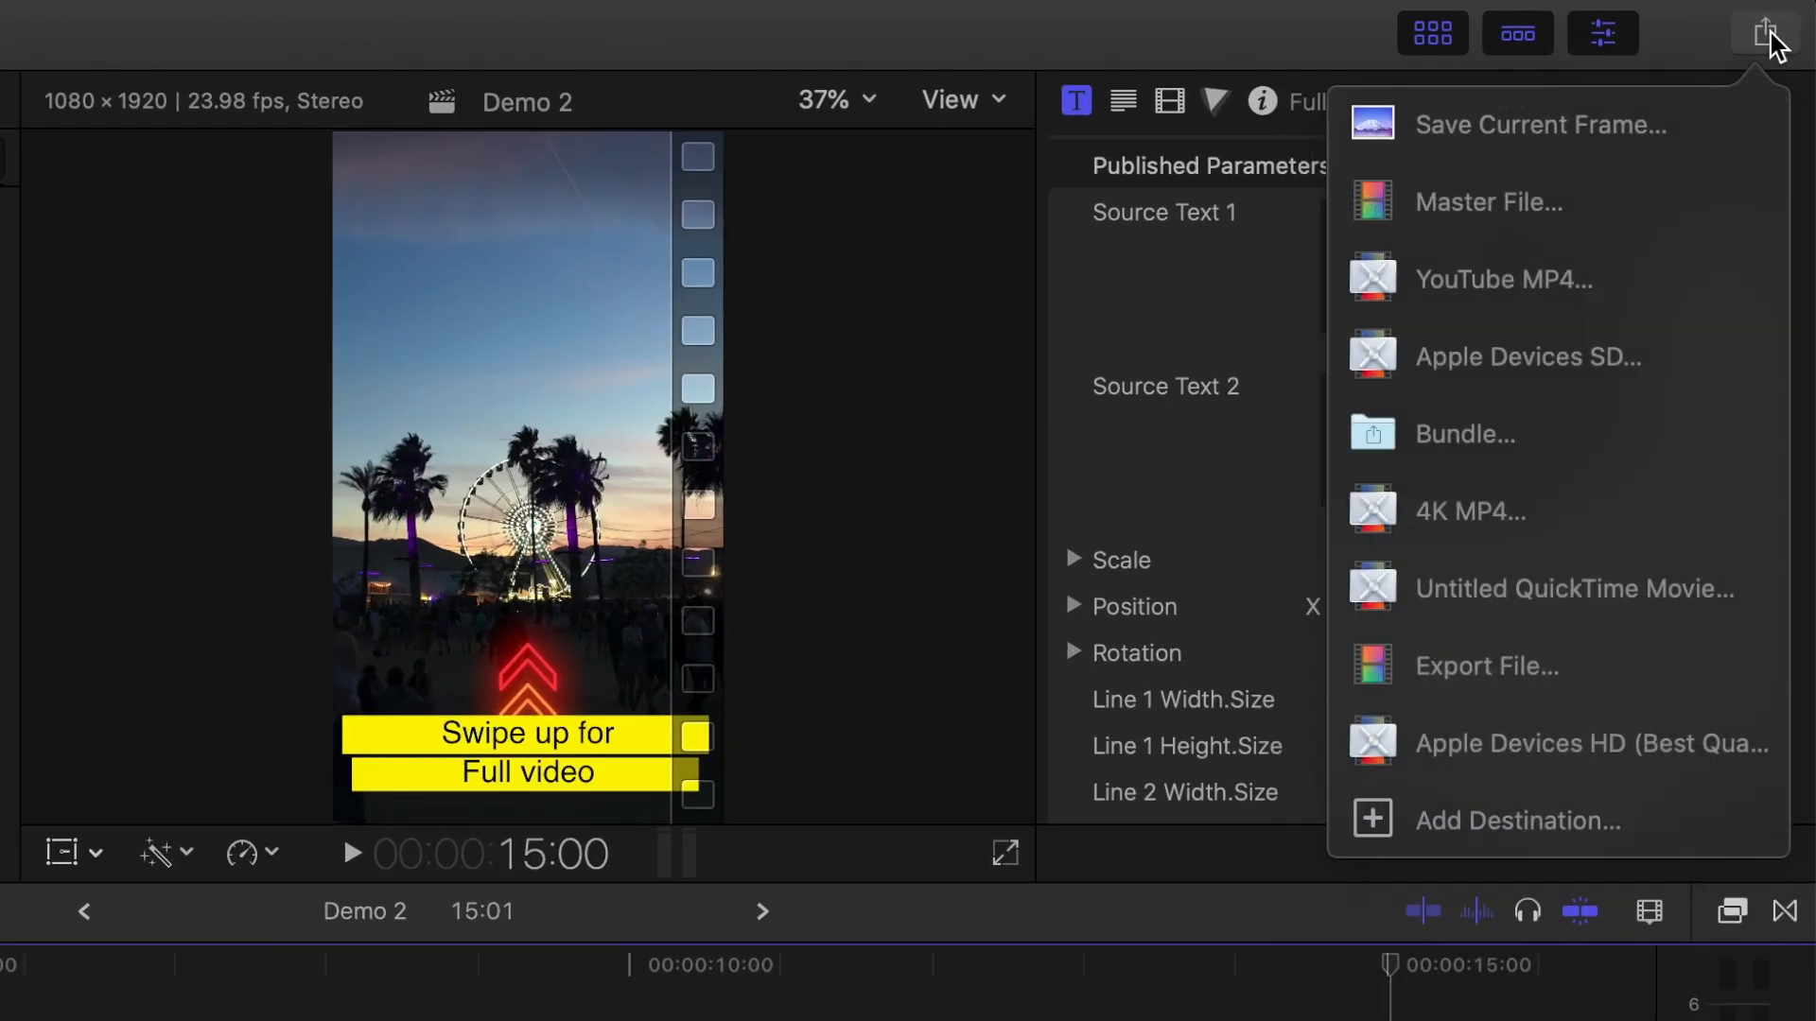
pyautogui.click(1621, 202)
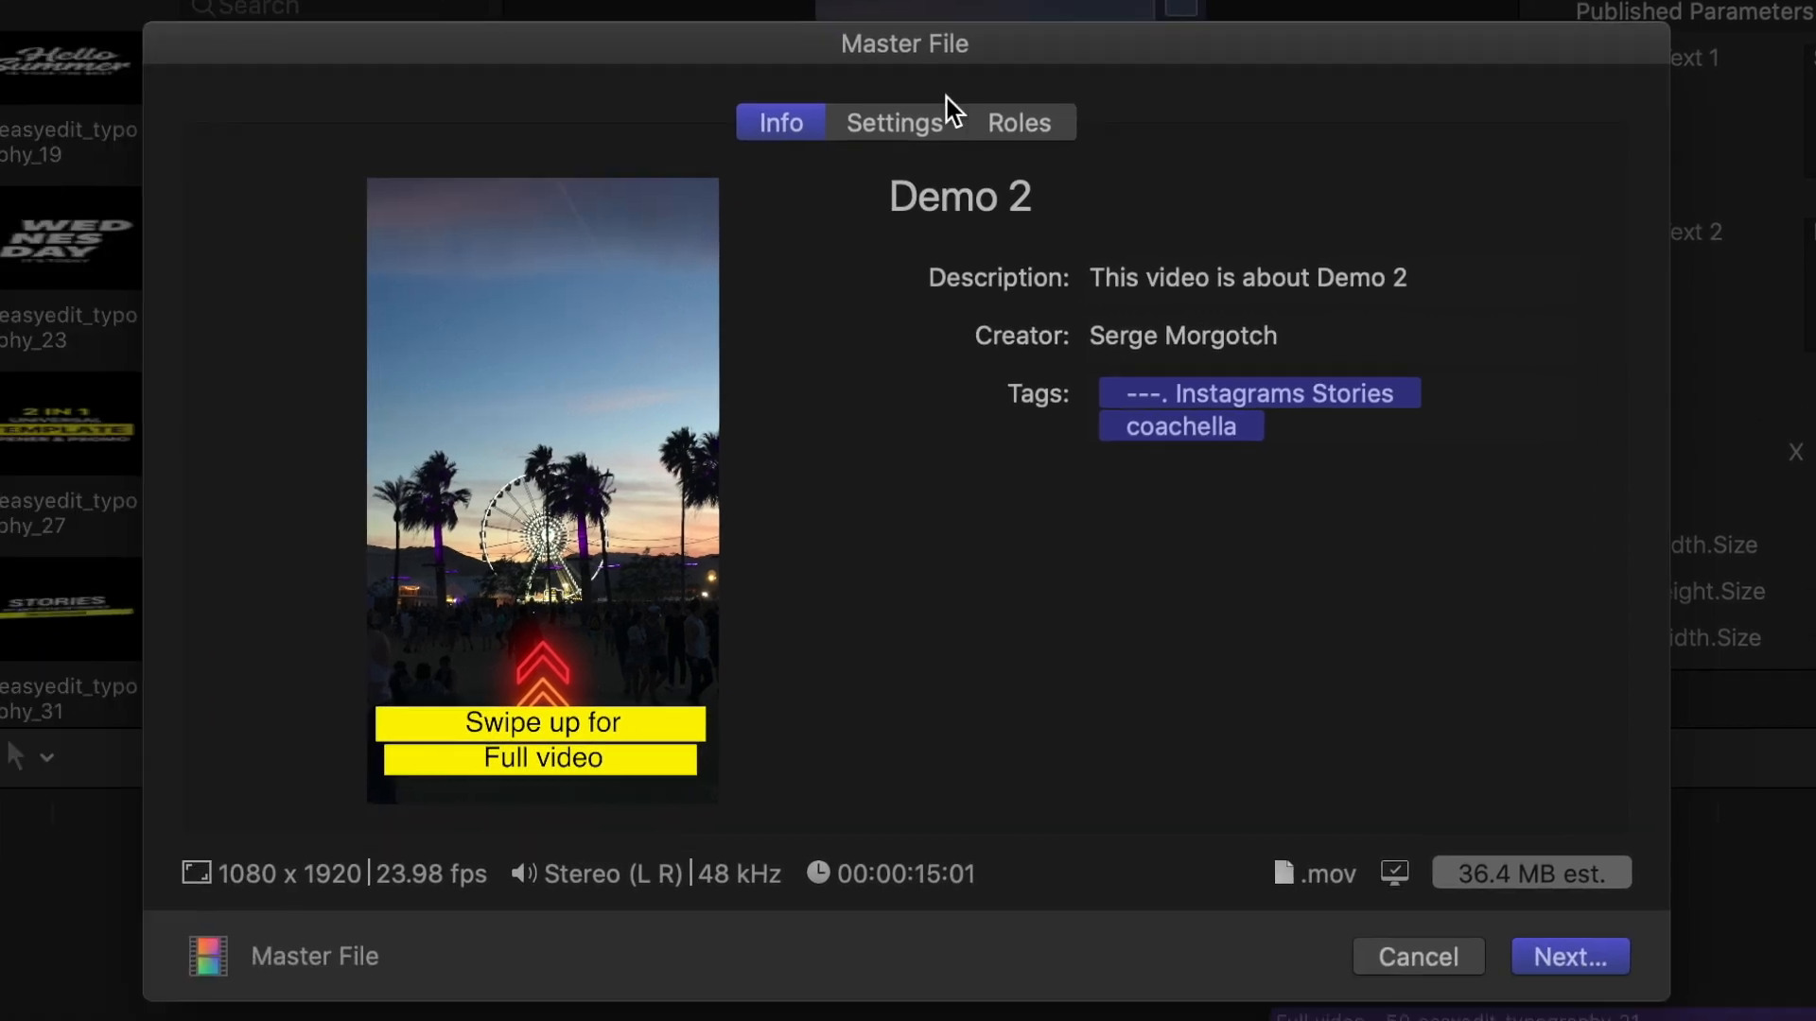
pyautogui.click(904, 117)
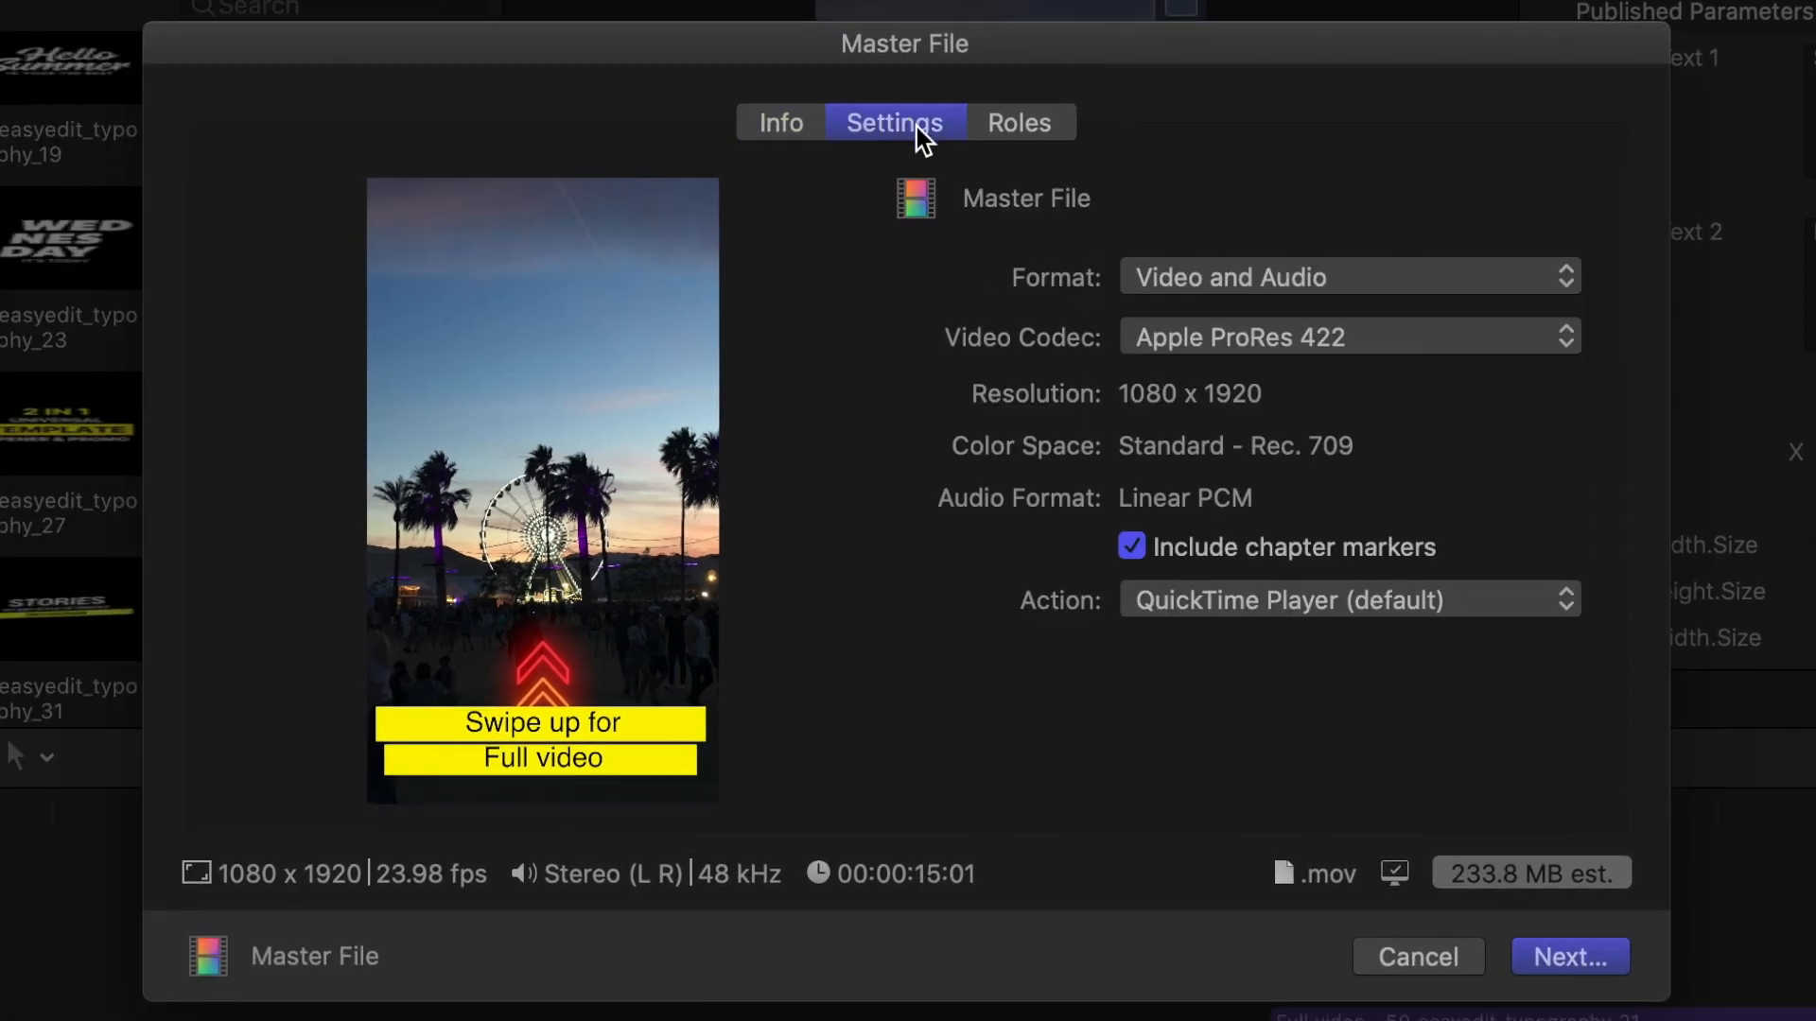
pyautogui.click(1572, 345)
pyautogui.click(1523, 446)
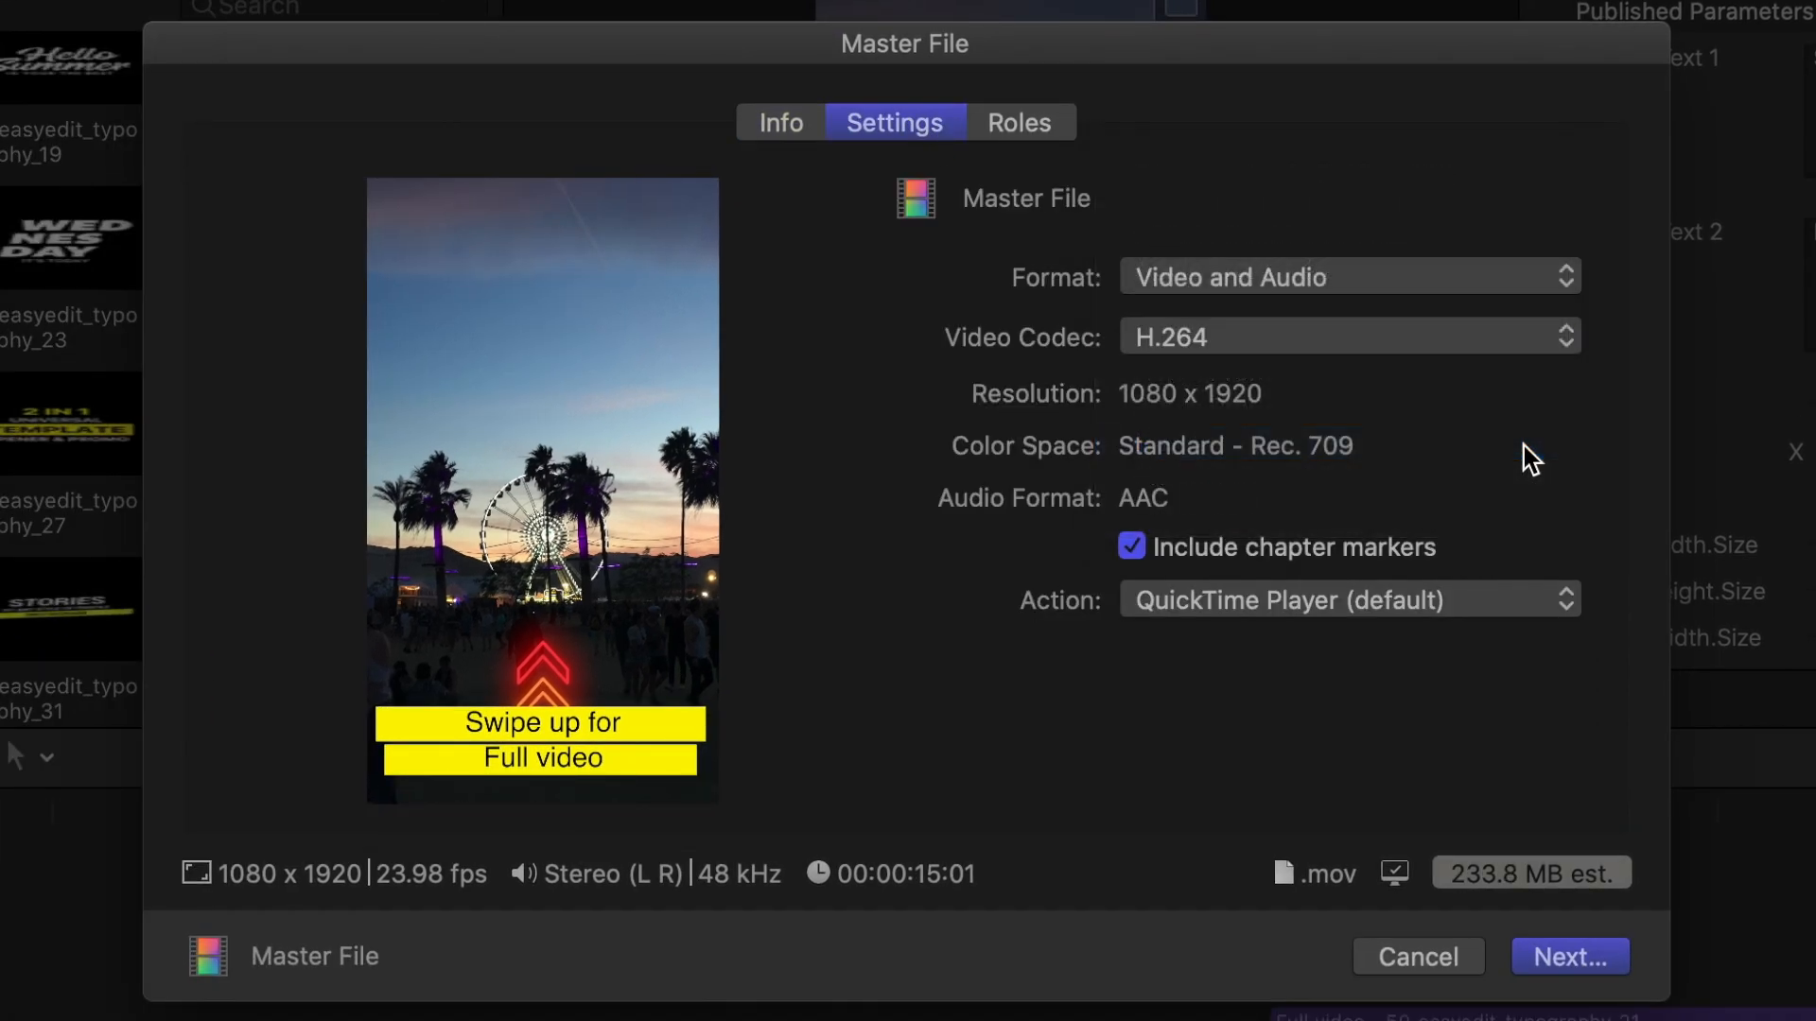
pyautogui.click(1575, 953)
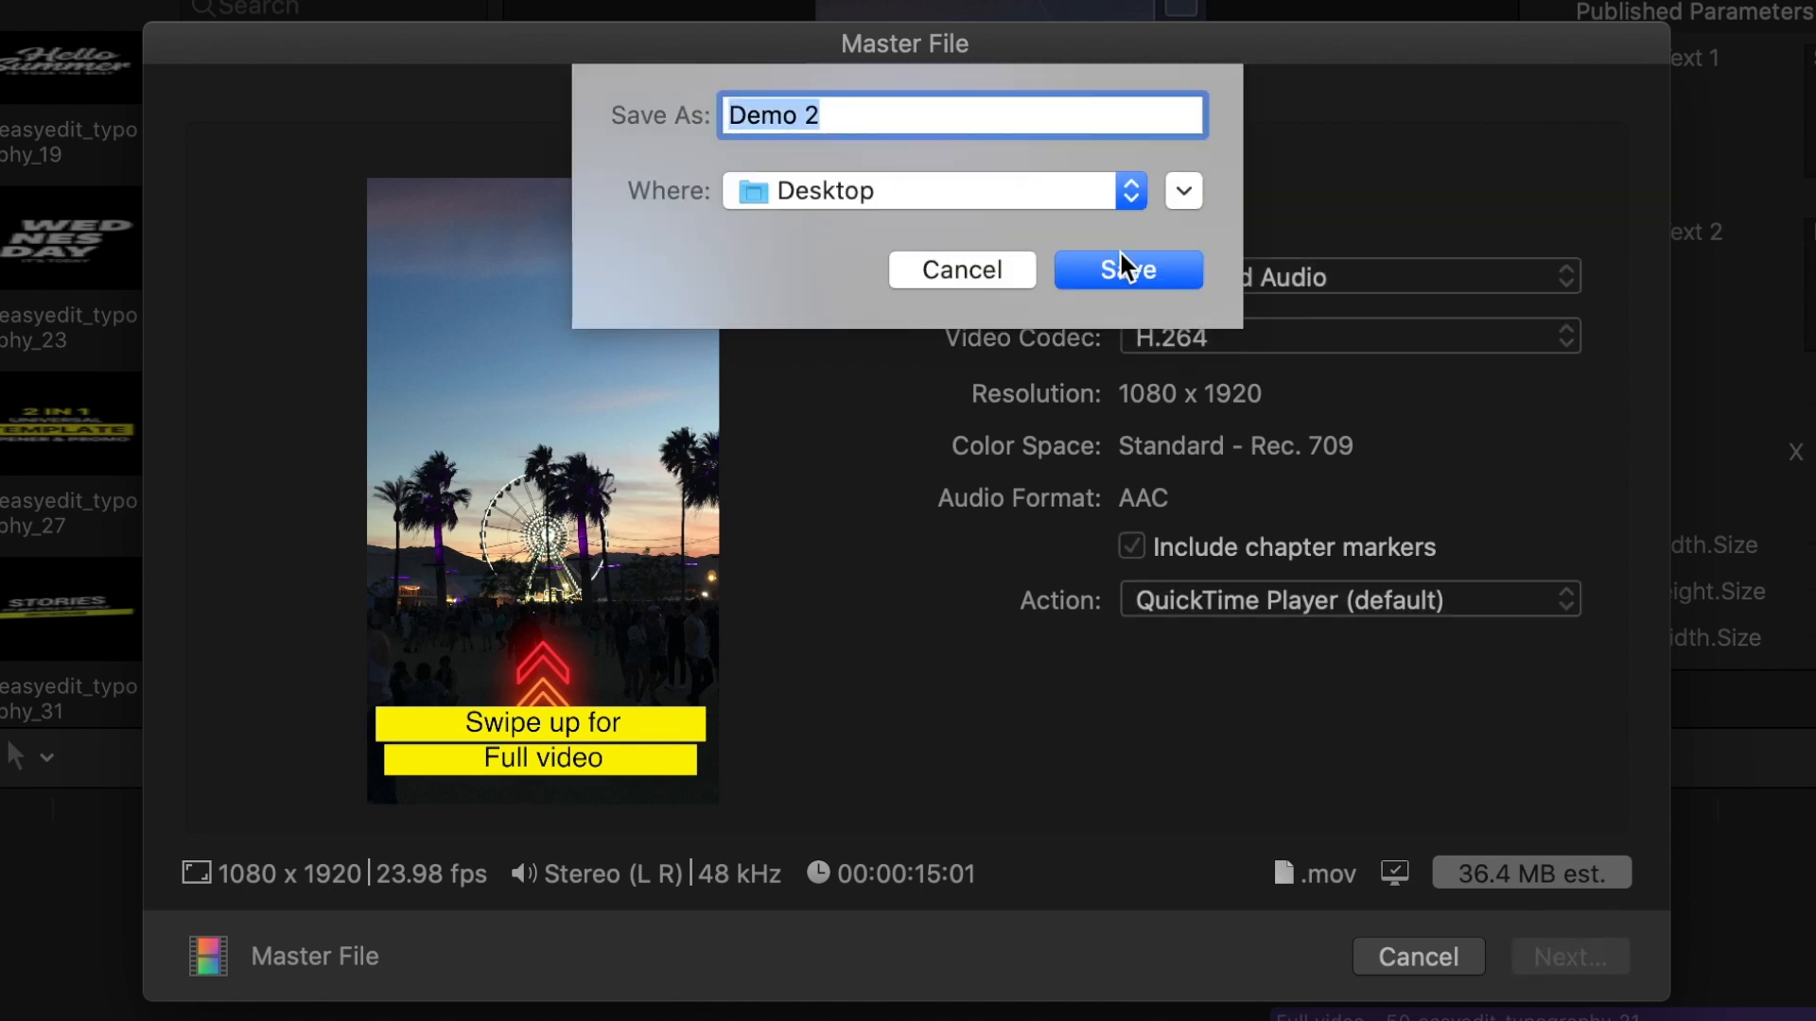
pyautogui.click(1139, 291)
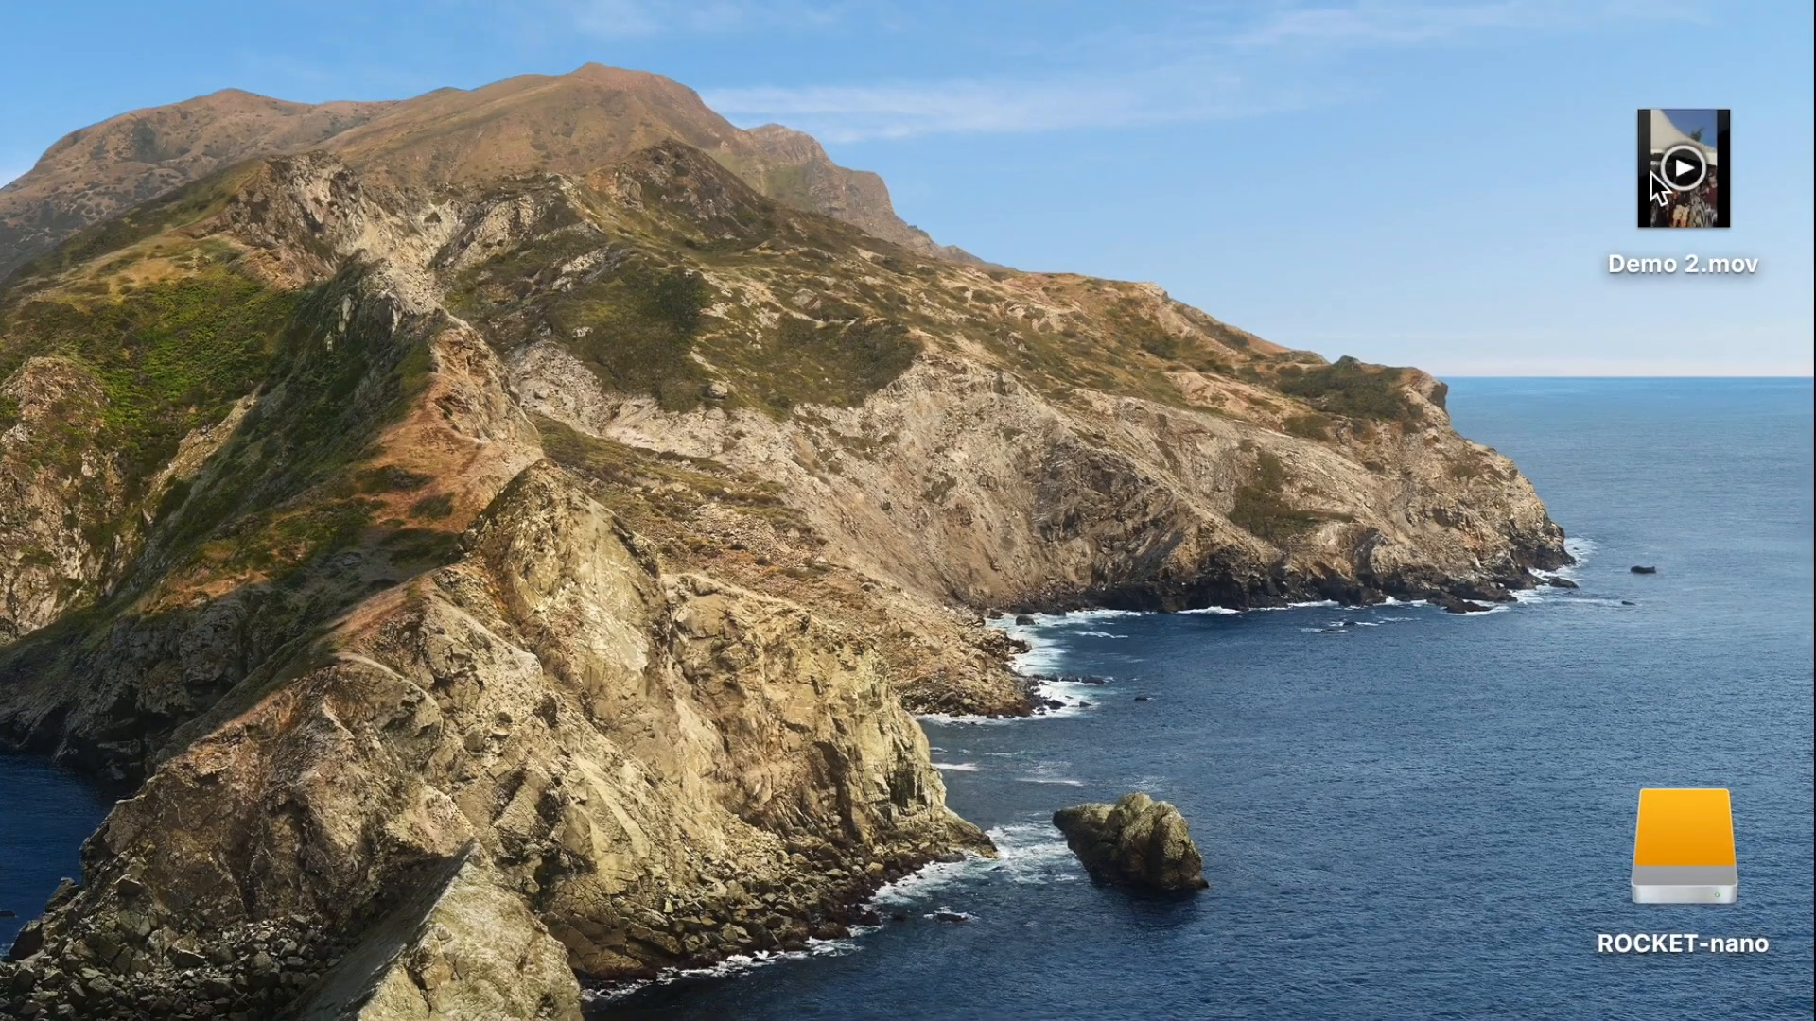
# Switch to the desktop and share Demo 2.mov to the phone through AirDrop.
pyautogui.rightClick(1657, 186)
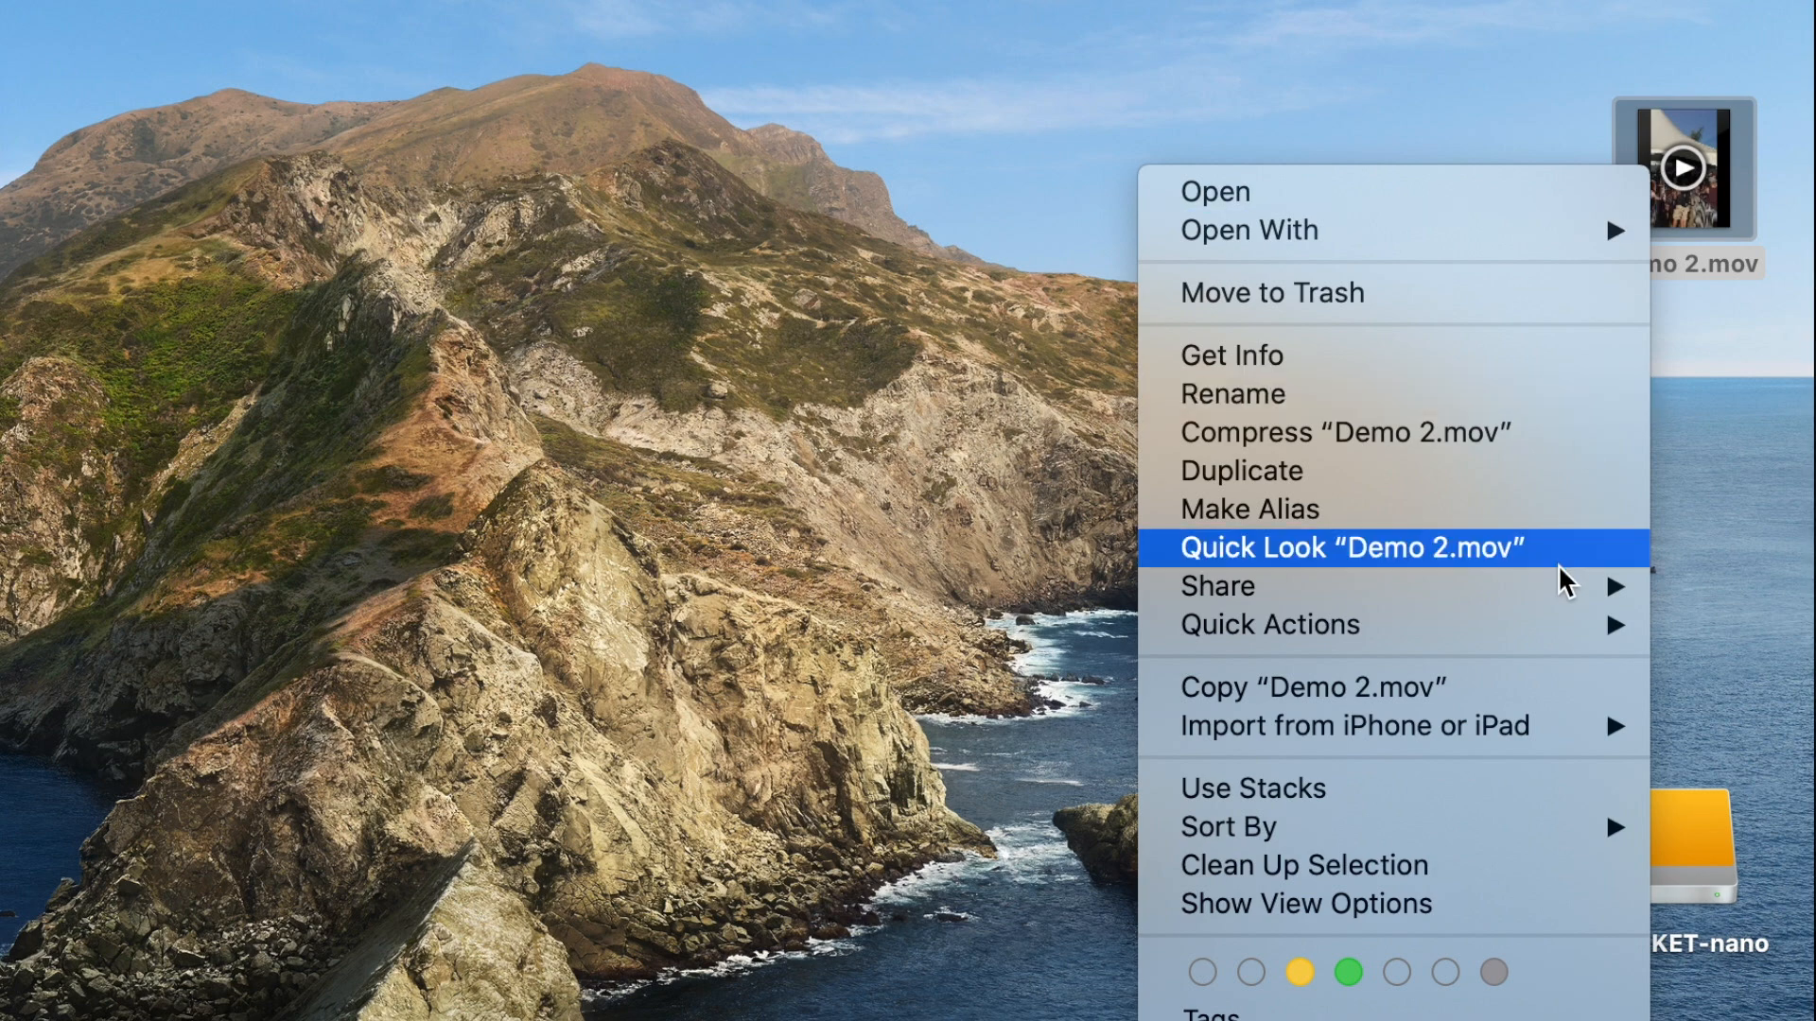
pyautogui.moveTo(1561, 592)
pyautogui.click(983, 679)
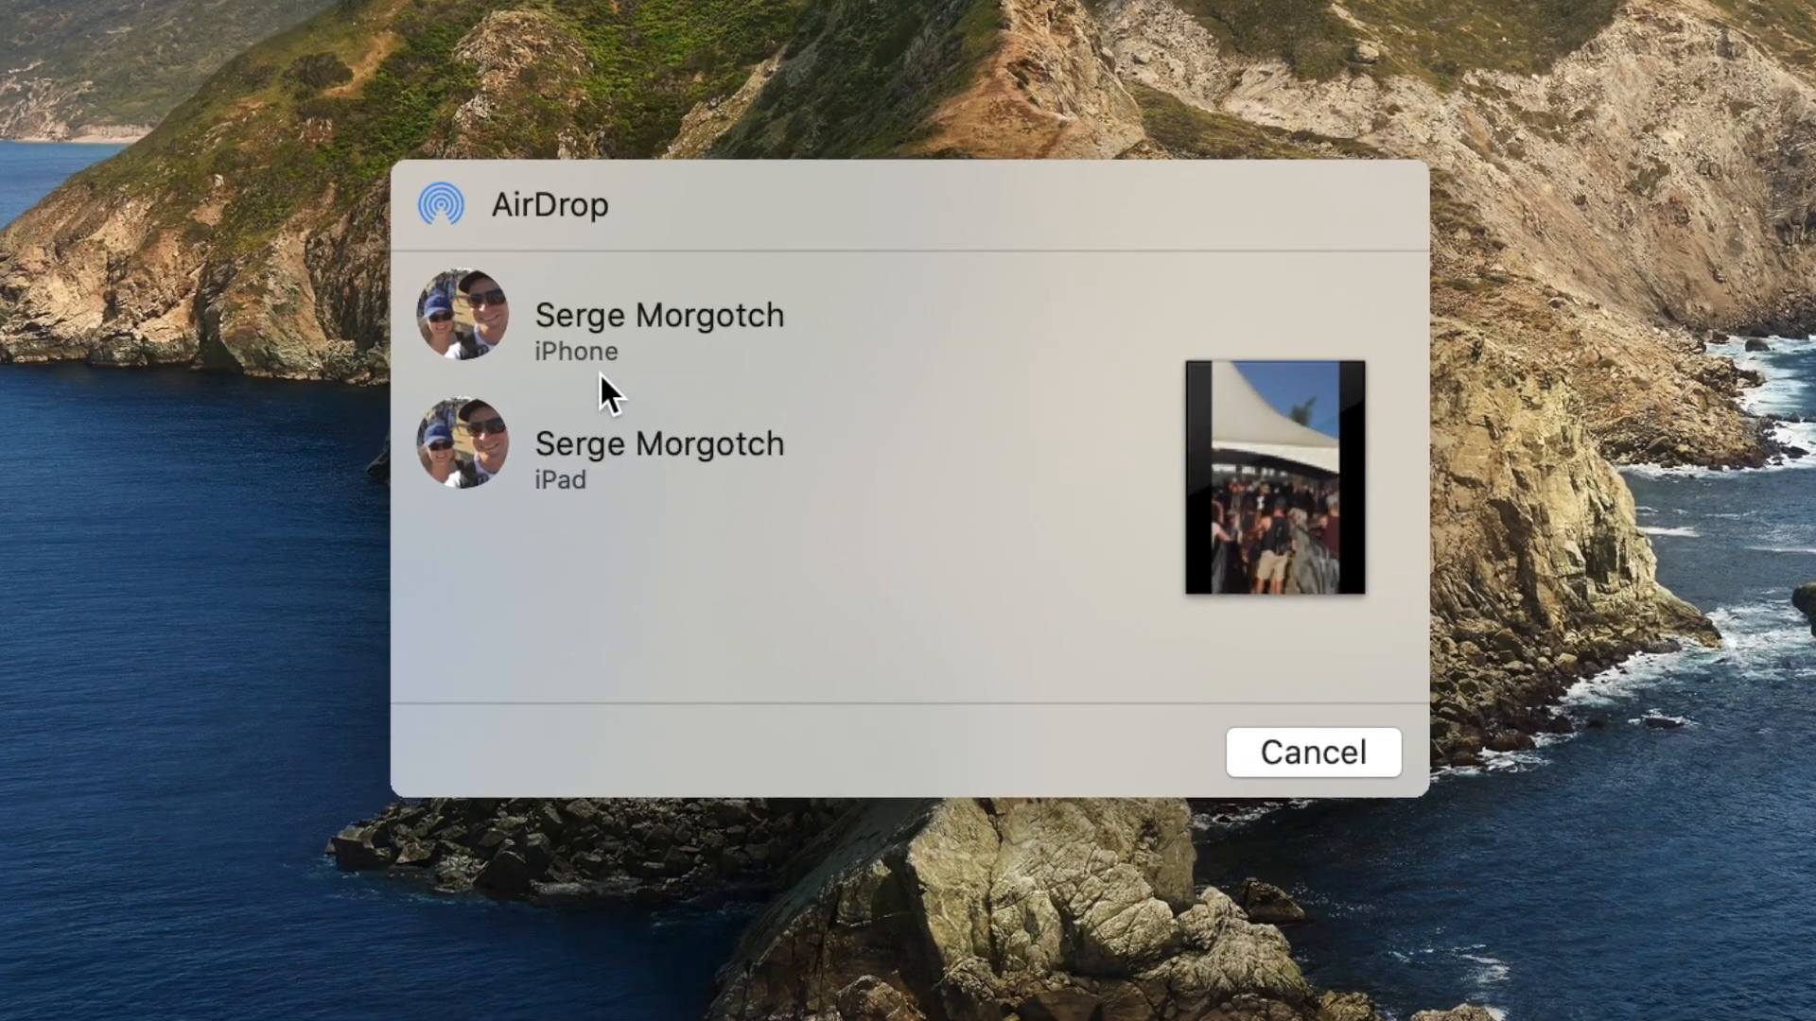
pyautogui.click(689, 303)
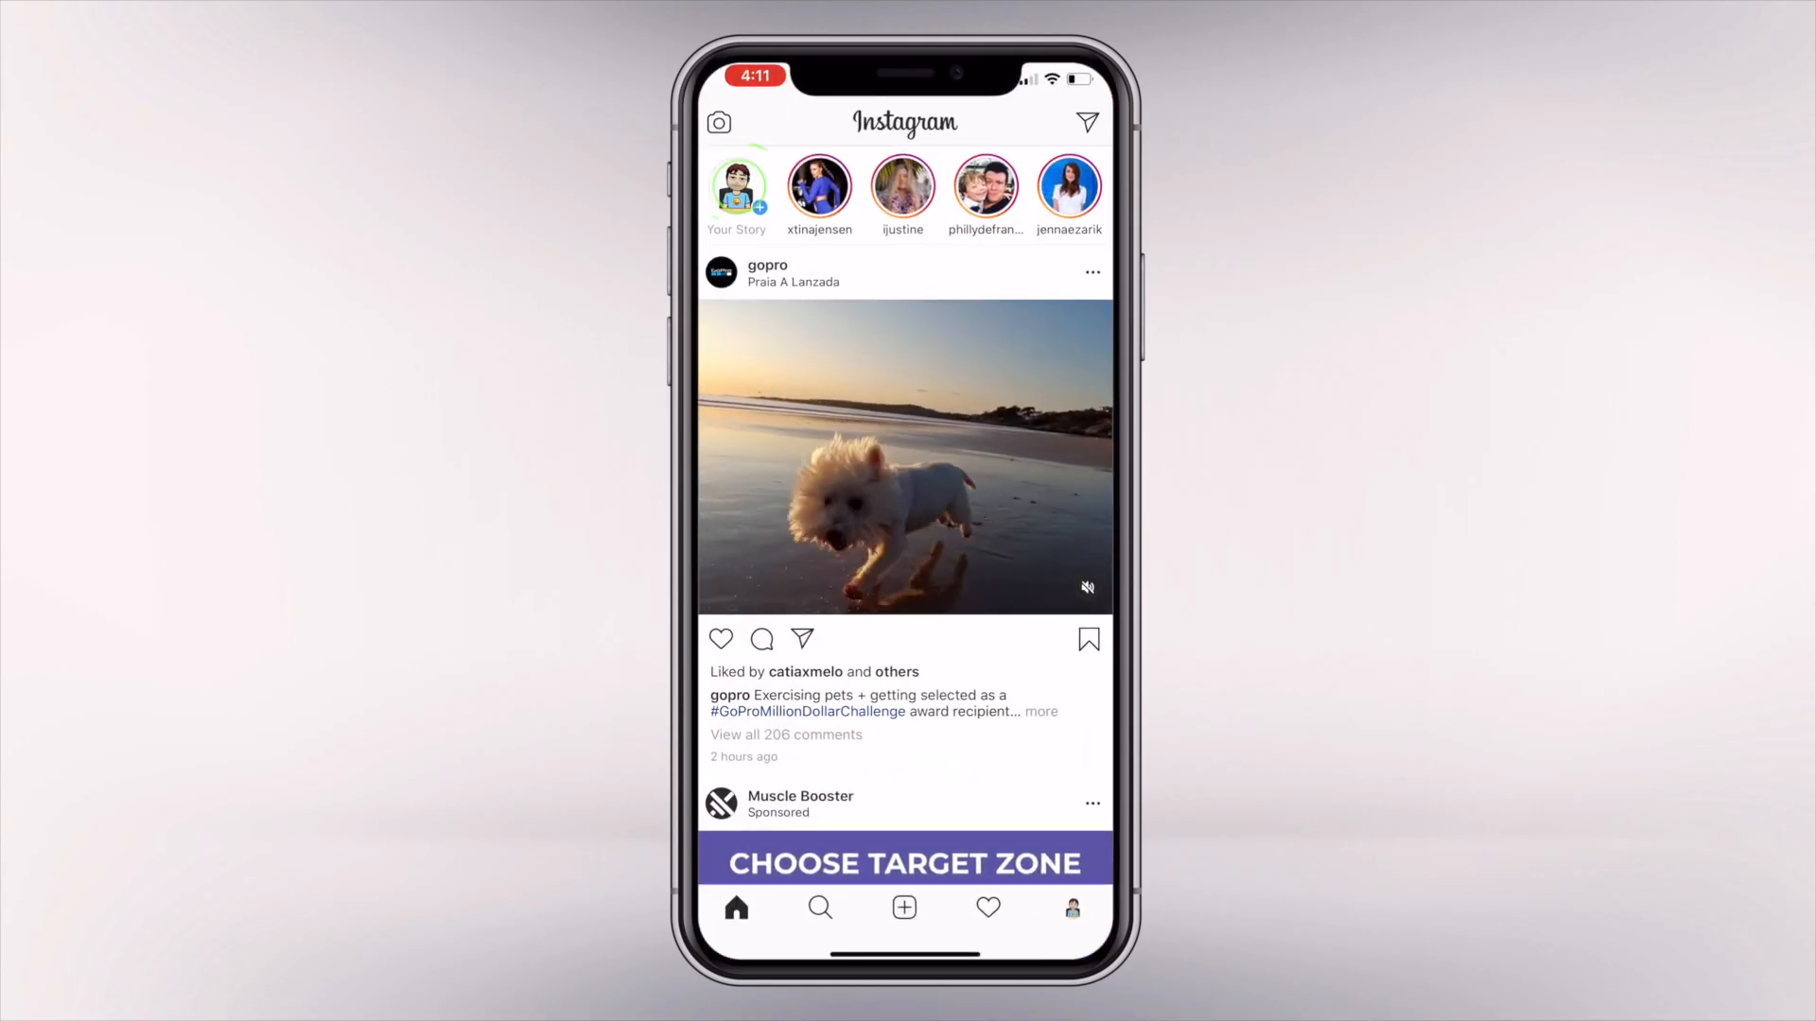
# Switch to Instagram on the phone, start a new story and load the first 15-second video from the Last 24 Hours gallery.
pyautogui.click(736, 186)
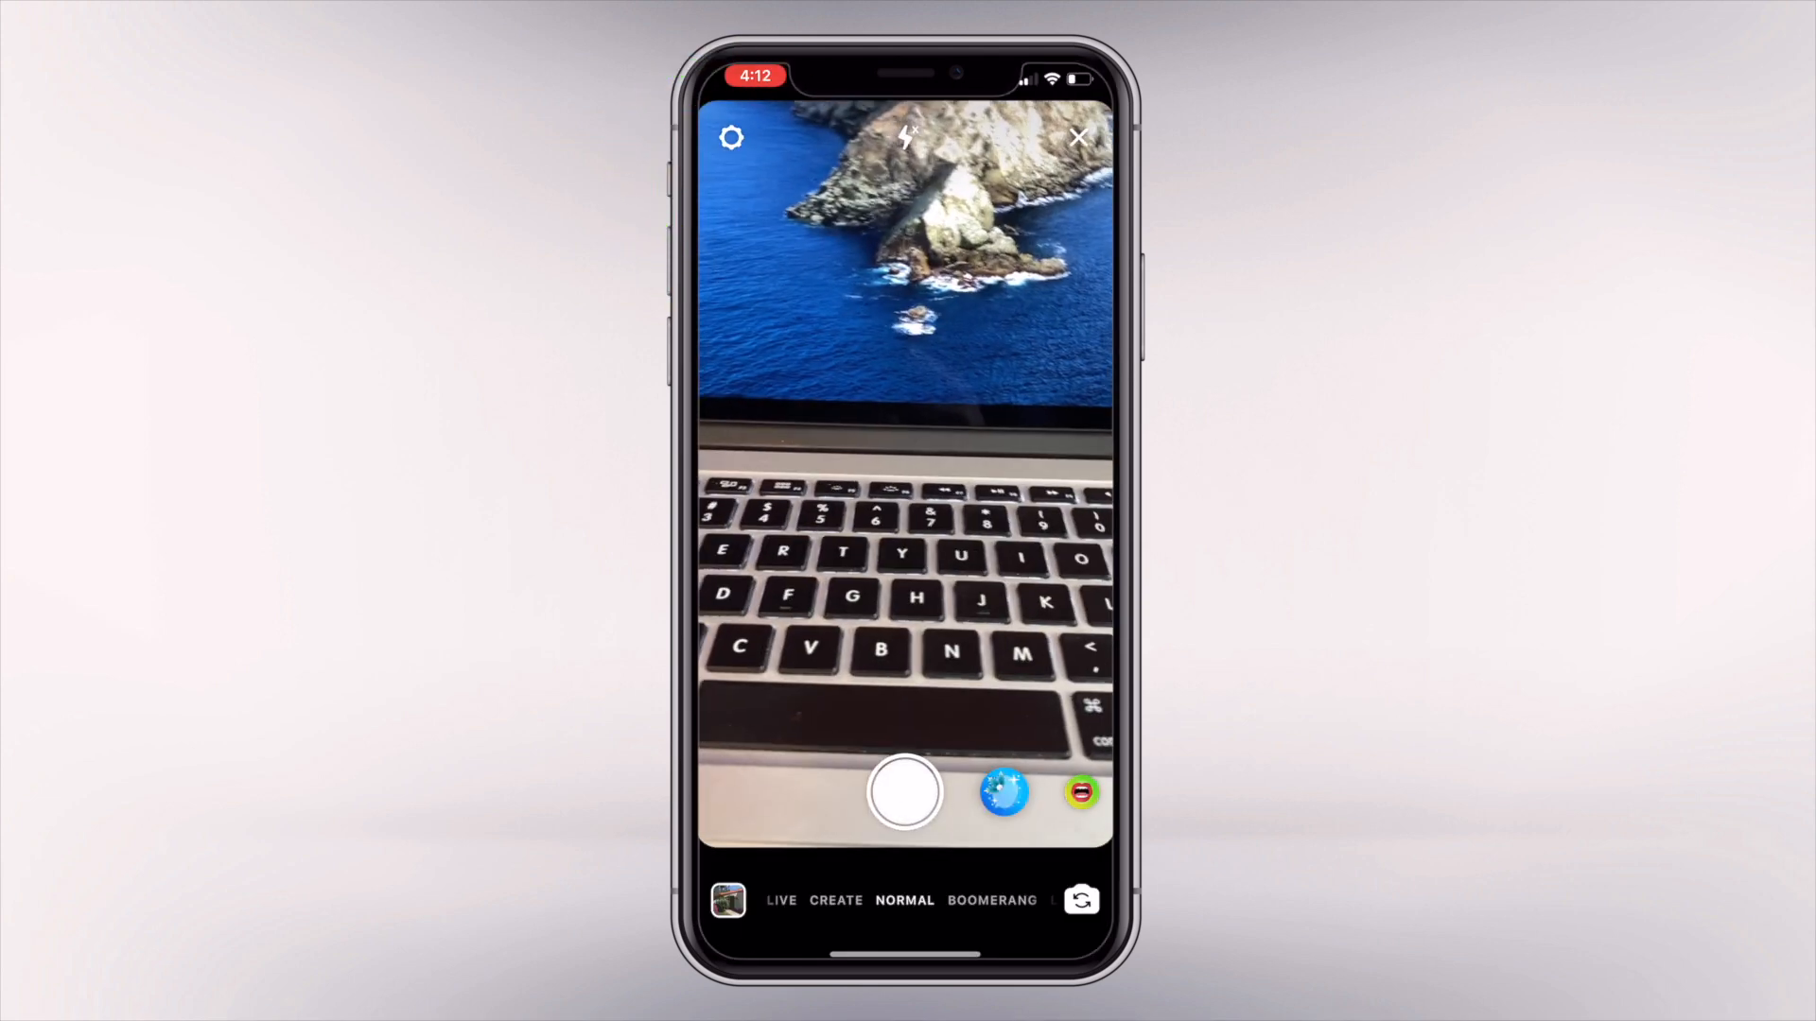
pyautogui.click(728, 900)
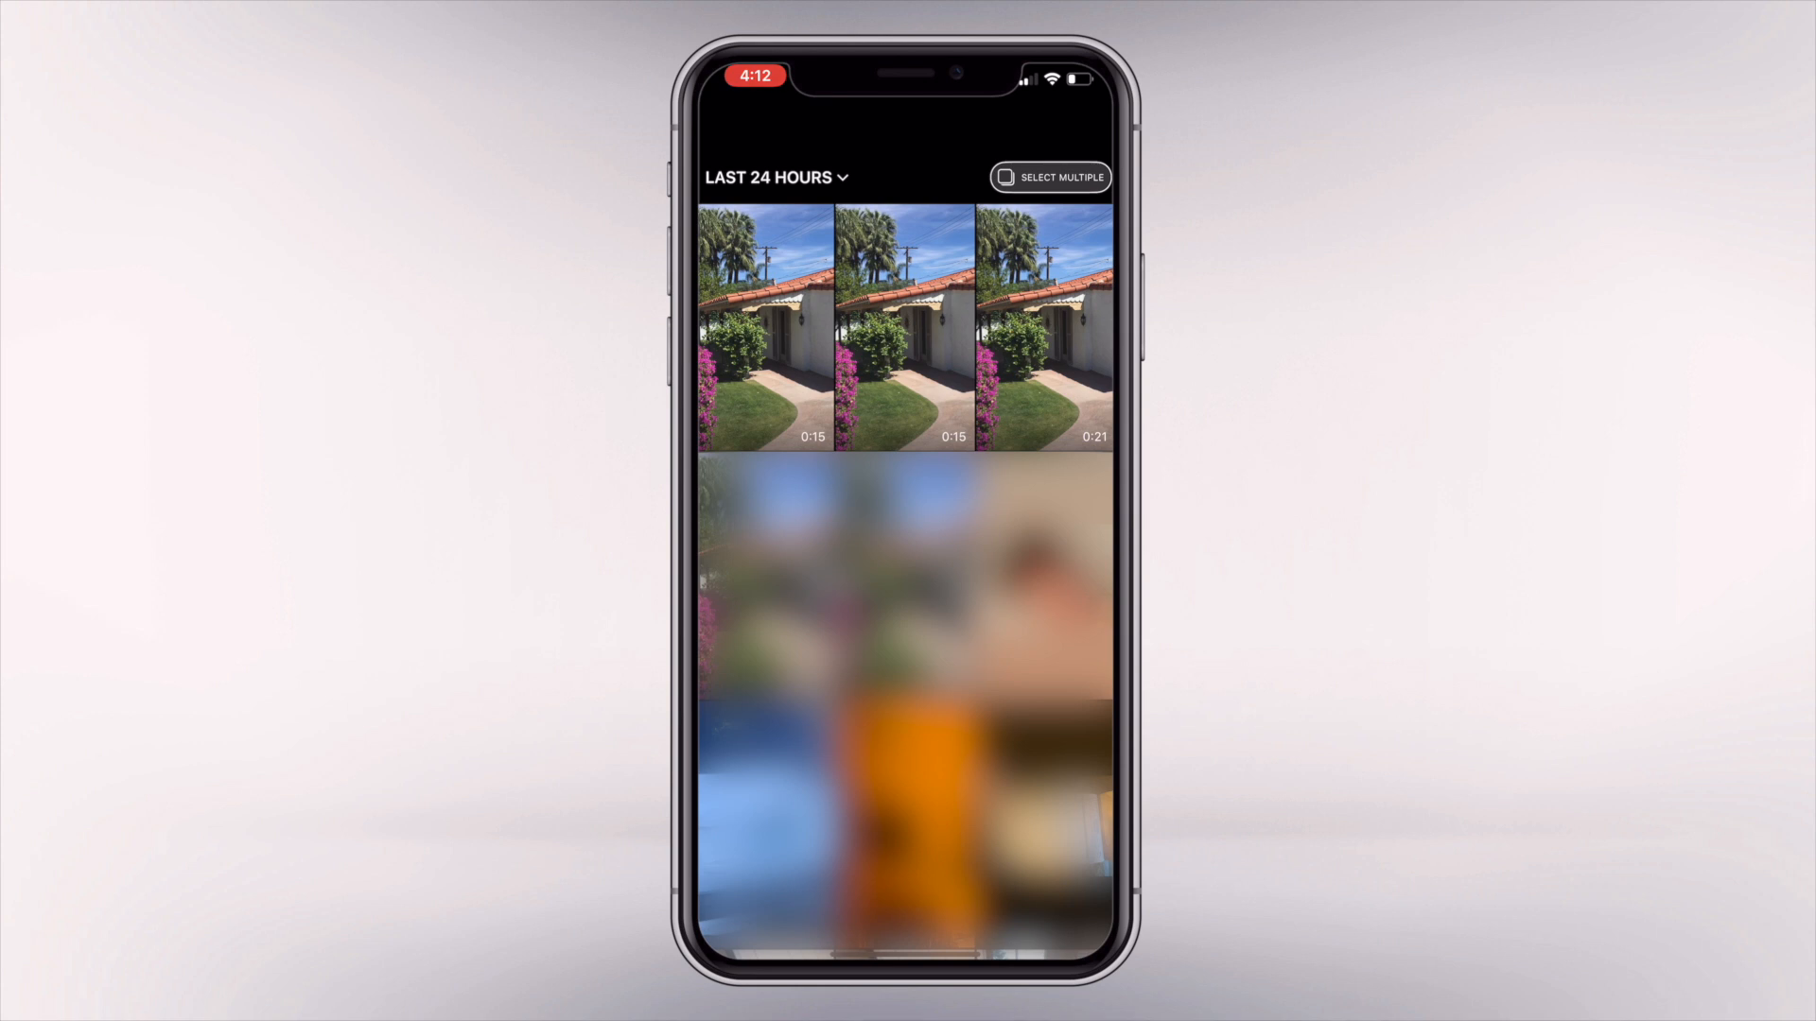
pyautogui.click(766, 327)
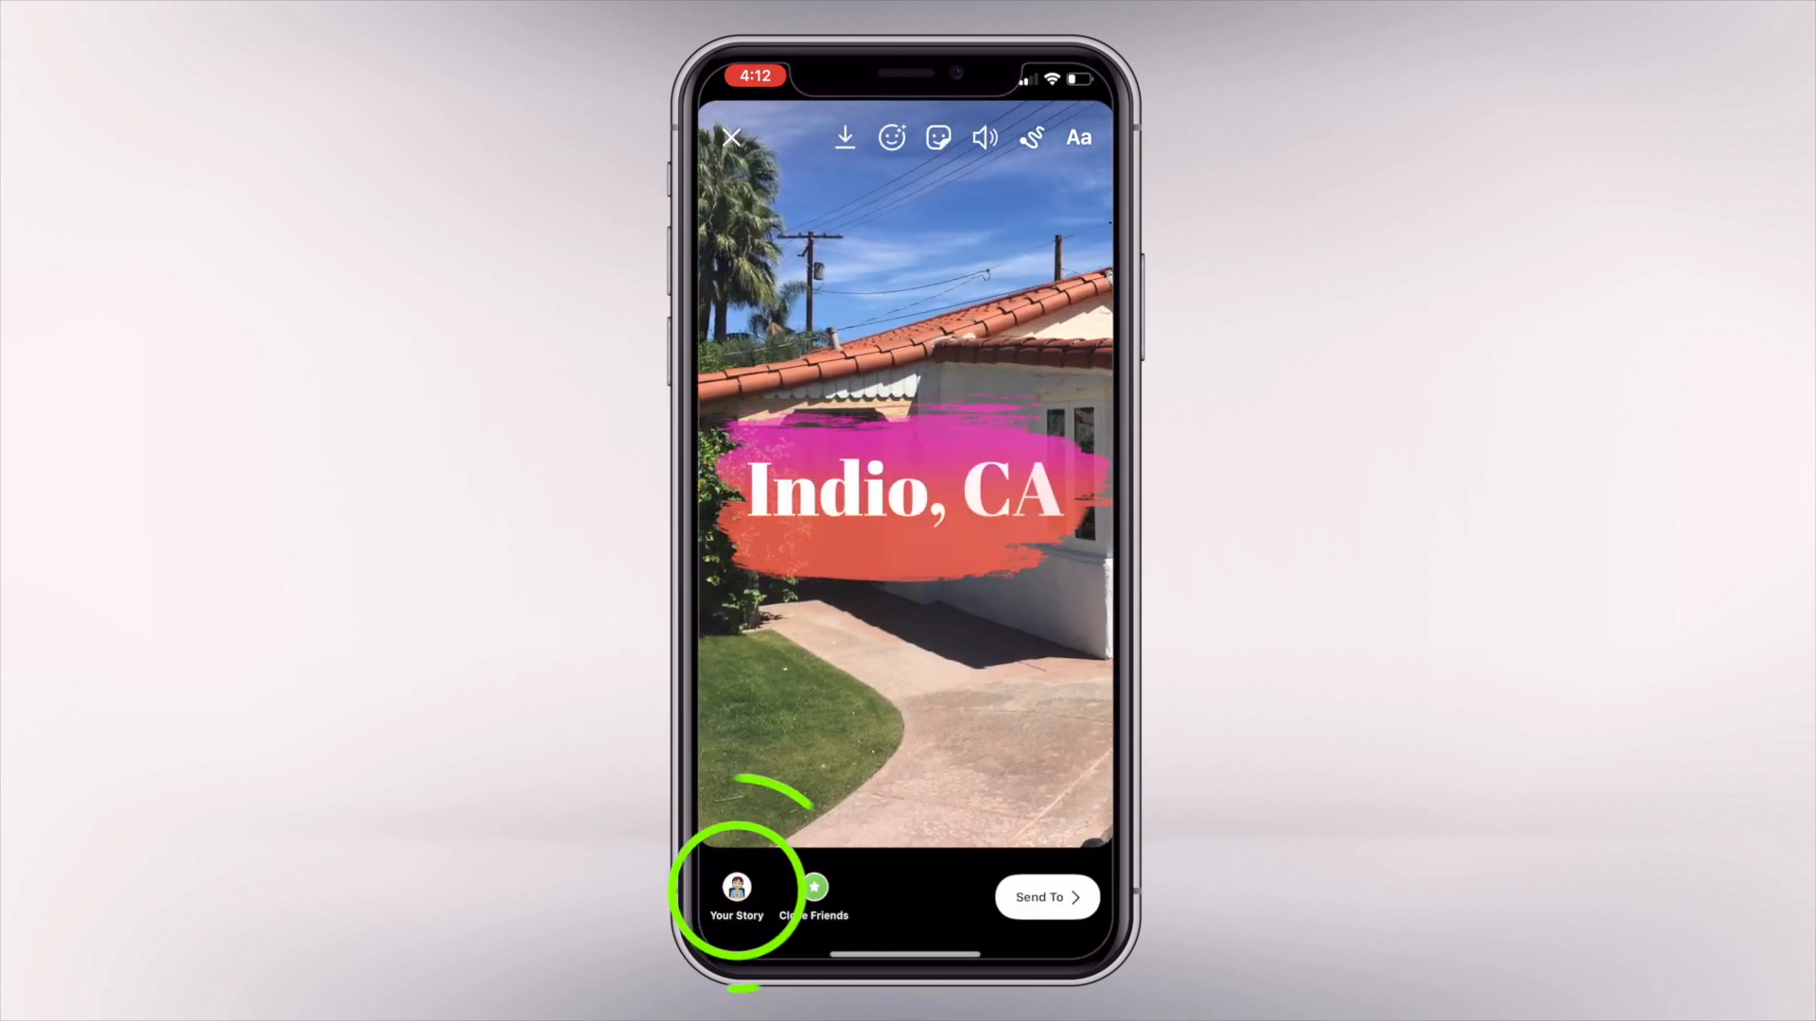